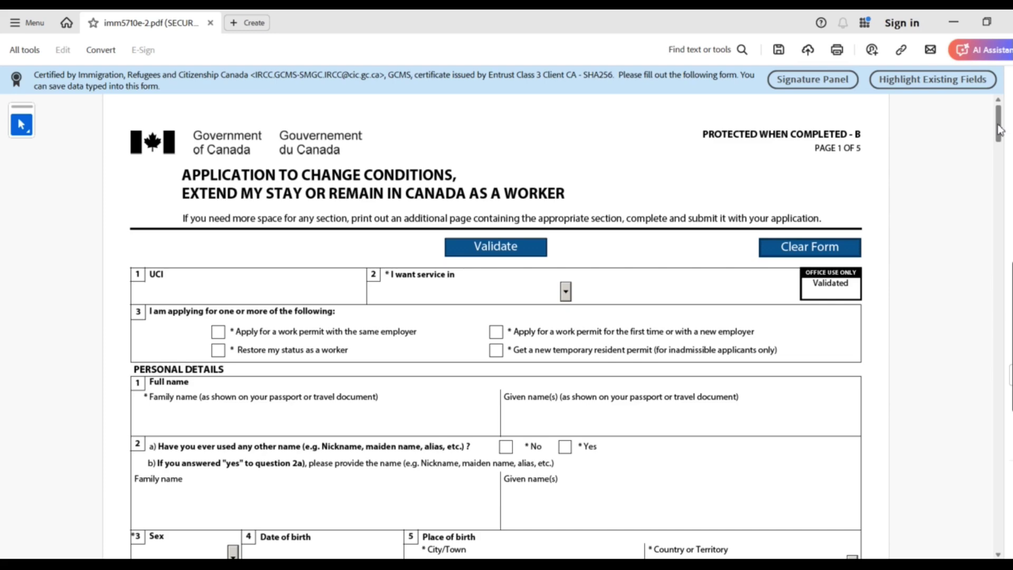
# Enter the applicant's UCI number in field 1
pyautogui.moveTo(999, 129)
pyautogui.mouseDown()
pyautogui.moveTo(997, 231)
pyautogui.moveTo(998, 122)
pyautogui.mouseUp()
pyautogui.moveTo(185, 173); pyautogui.dragTo(581, 181)
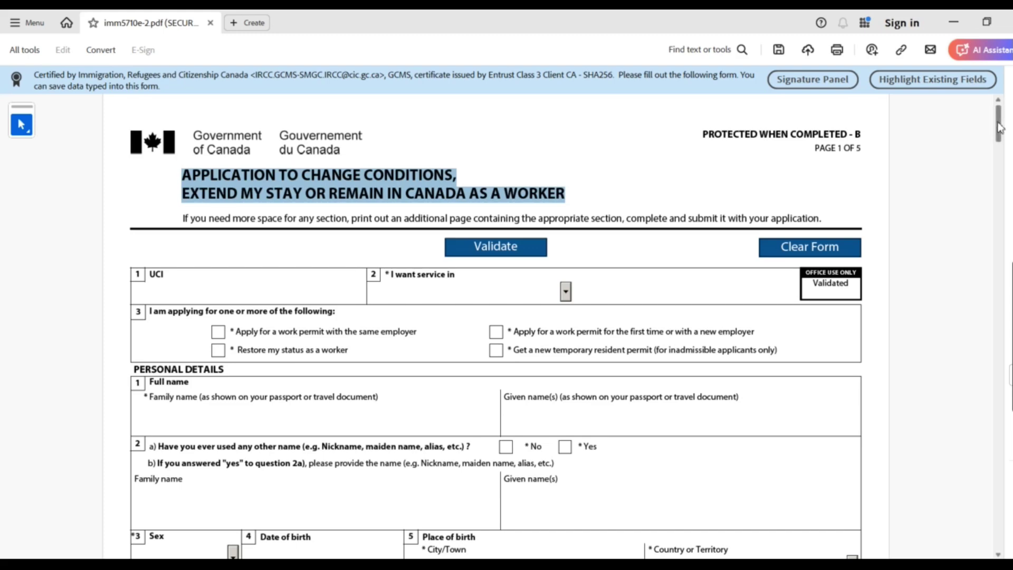
pyautogui.moveTo(999, 126); pyautogui.dragTo(986, 201)
pyautogui.moveTo(132, 555); pyautogui.dragTo(165, 555)
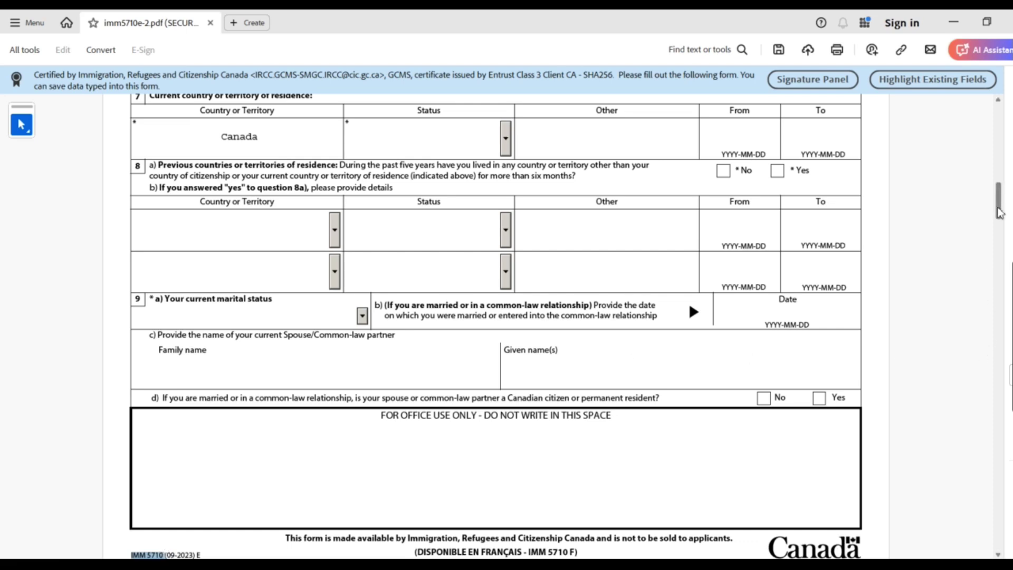
pyautogui.moveTo(999, 213); pyautogui.dragTo(998, 132)
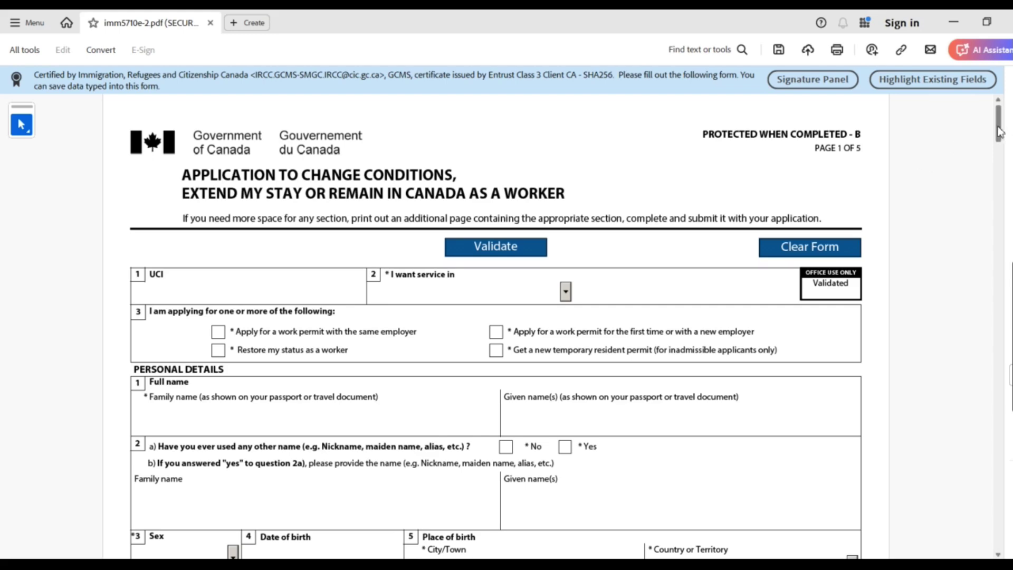
pyautogui.moveTo(999, 132)
pyautogui.mouseDown()
pyautogui.moveTo(1001, 290)
pyautogui.moveTo(1007, 127)
pyautogui.mouseUp()
pyautogui.click(1000, 124)
pyautogui.moveTo(1000, 127); pyautogui.dragTo(978, 114)
pyautogui.moveTo(998, 122)
pyautogui.mouseDown()
pyautogui.moveTo(997, 221)
pyautogui.moveTo(1008, 109)
pyautogui.mouseUp()
pyautogui.write('98765432')
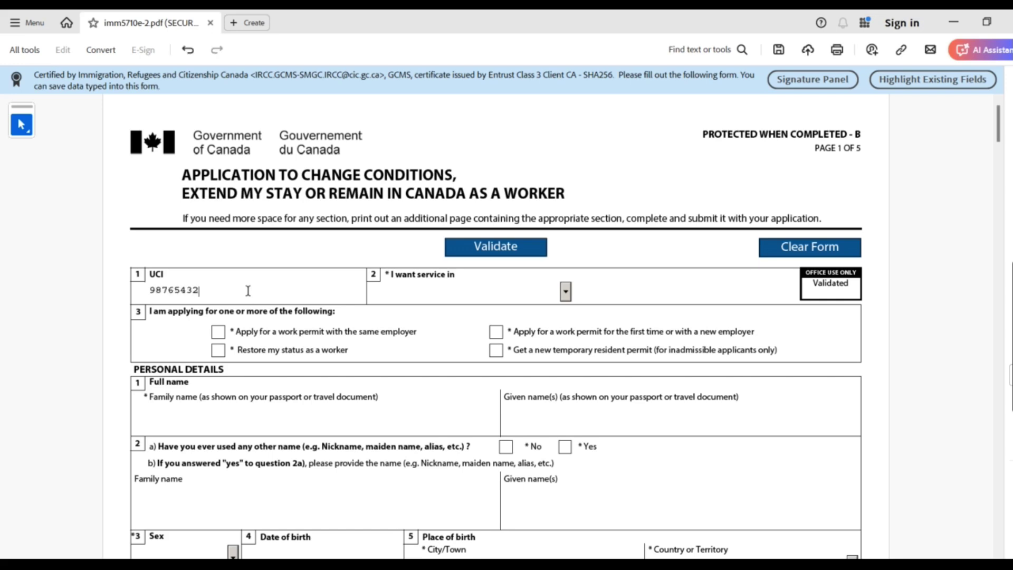
pyautogui.write('1')
# Request service in English and tick 'Apply for a work permit with the same employer'
pyautogui.click(566, 291)
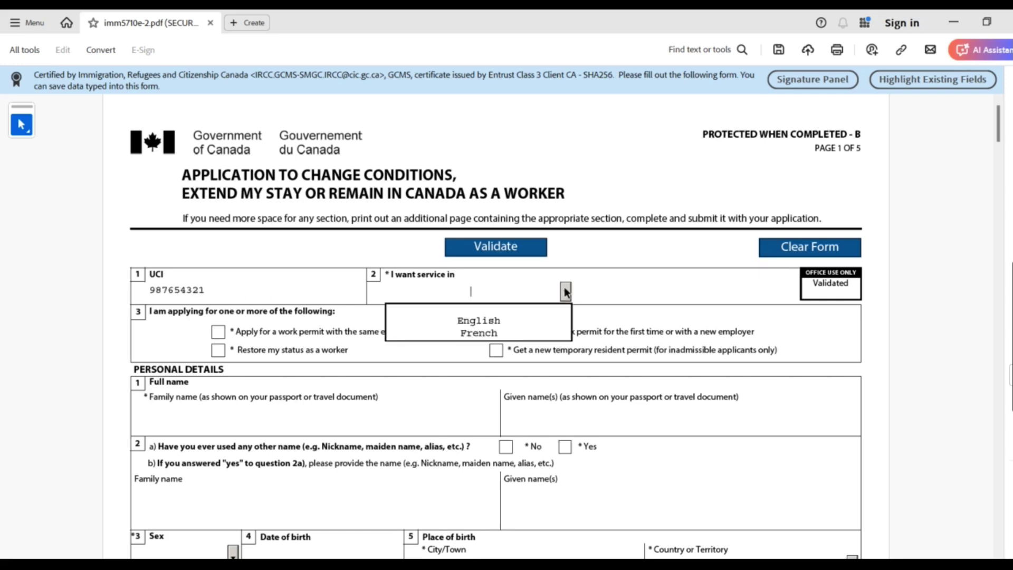
pyautogui.click(484, 319)
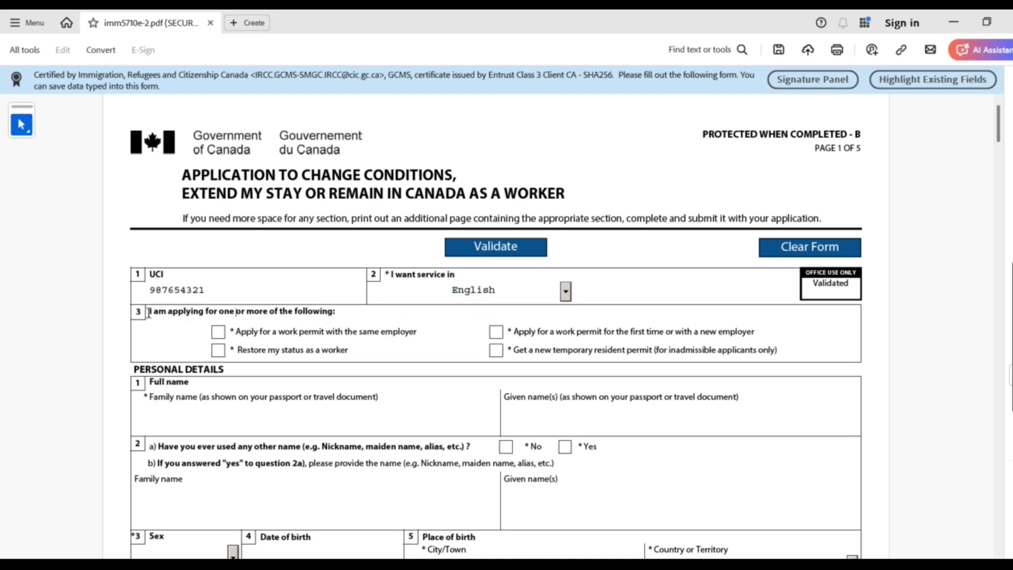
pyautogui.moveTo(235, 311); pyautogui.dragTo(336, 311)
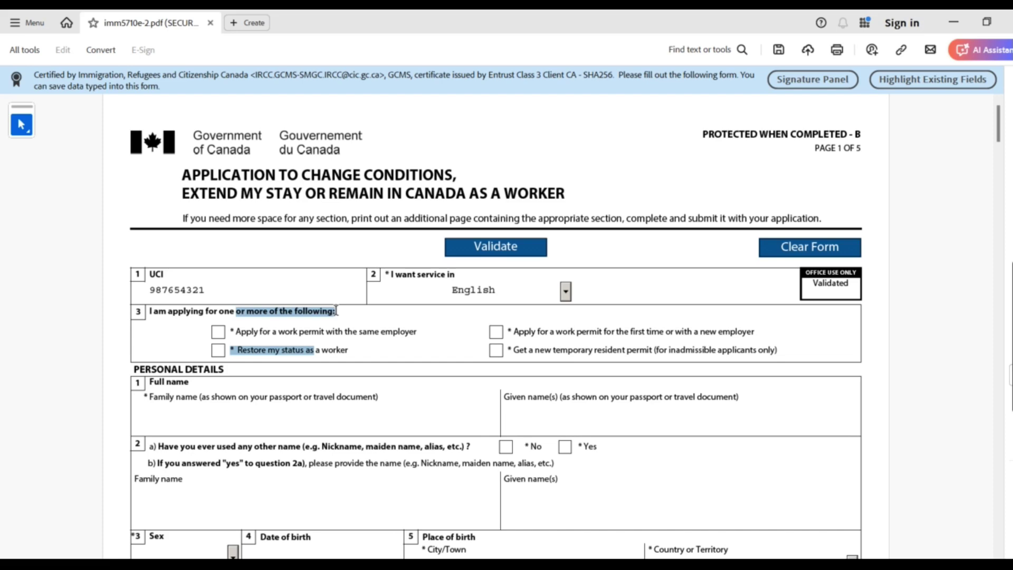
pyautogui.click(359, 311)
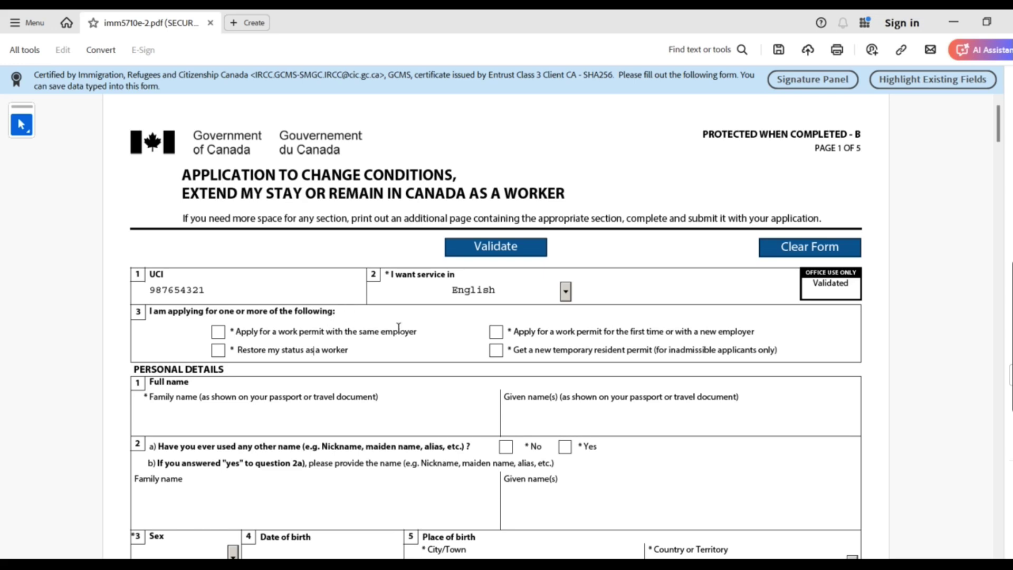
pyautogui.click(219, 333)
pyautogui.moveTo(232, 333); pyautogui.dragTo(420, 335)
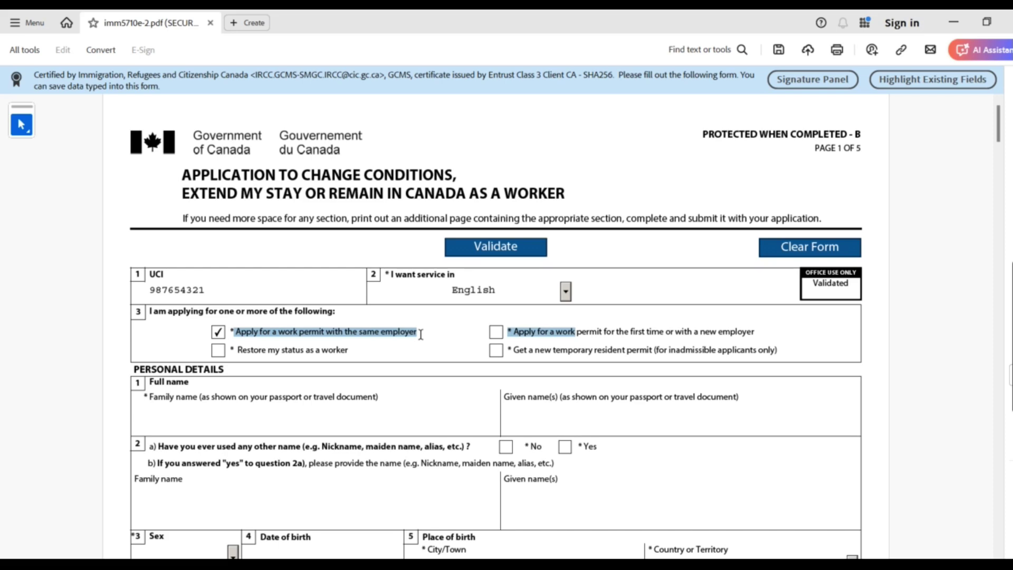
pyautogui.click(421, 333)
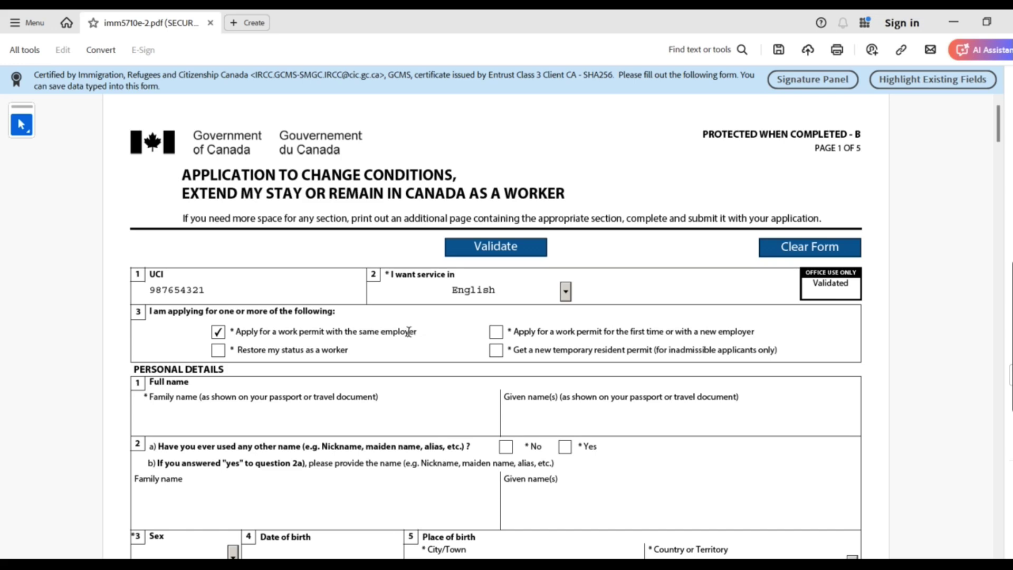
pyautogui.moveTo(417, 334); pyautogui.dragTo(242, 329)
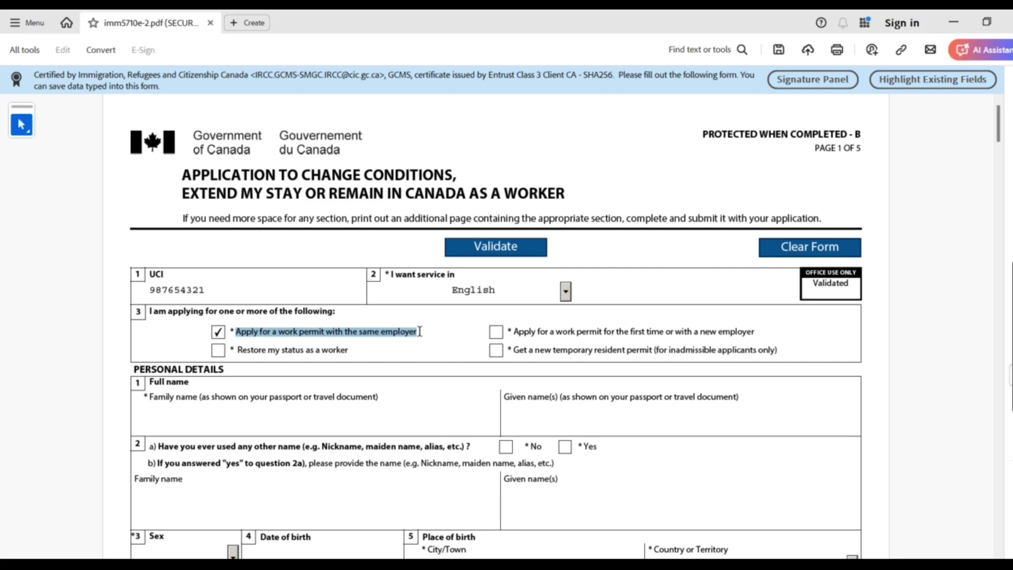
pyautogui.moveTo(419, 332); pyautogui.dragTo(236, 331)
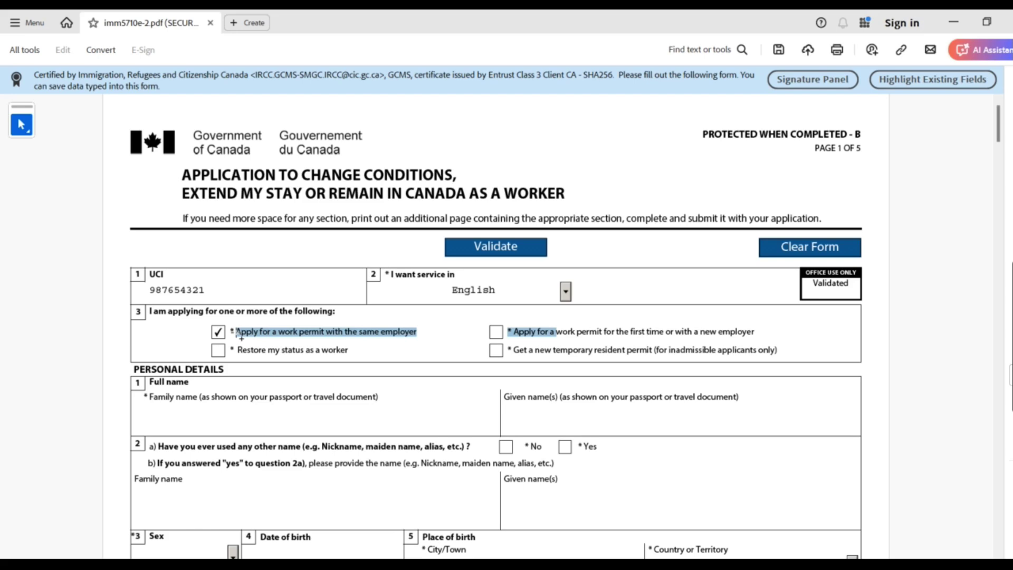
pyautogui.click(406, 333)
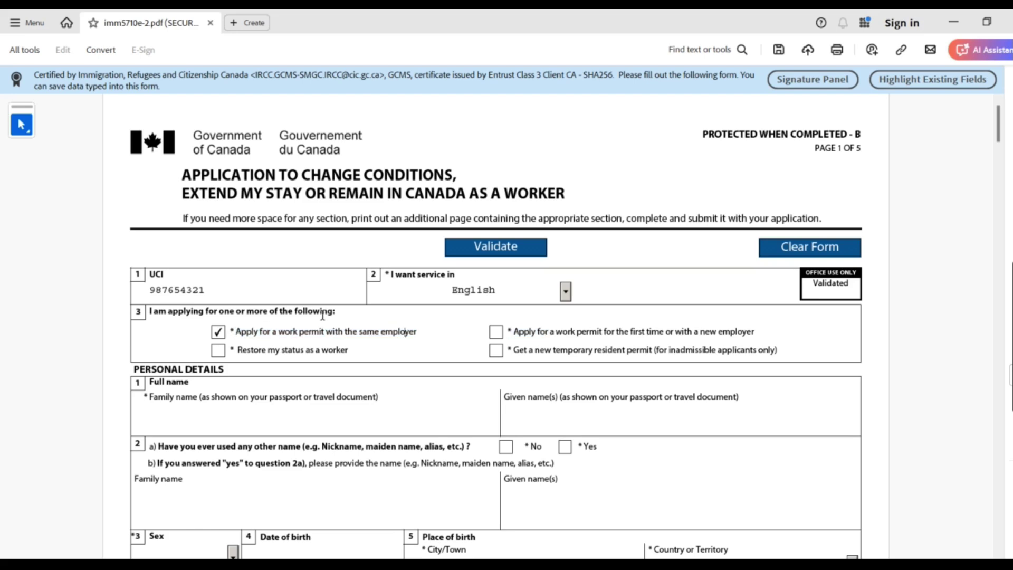
pyautogui.click(217, 333)
pyautogui.click(218, 332)
pyautogui.moveTo(235, 332); pyautogui.dragTo(410, 333)
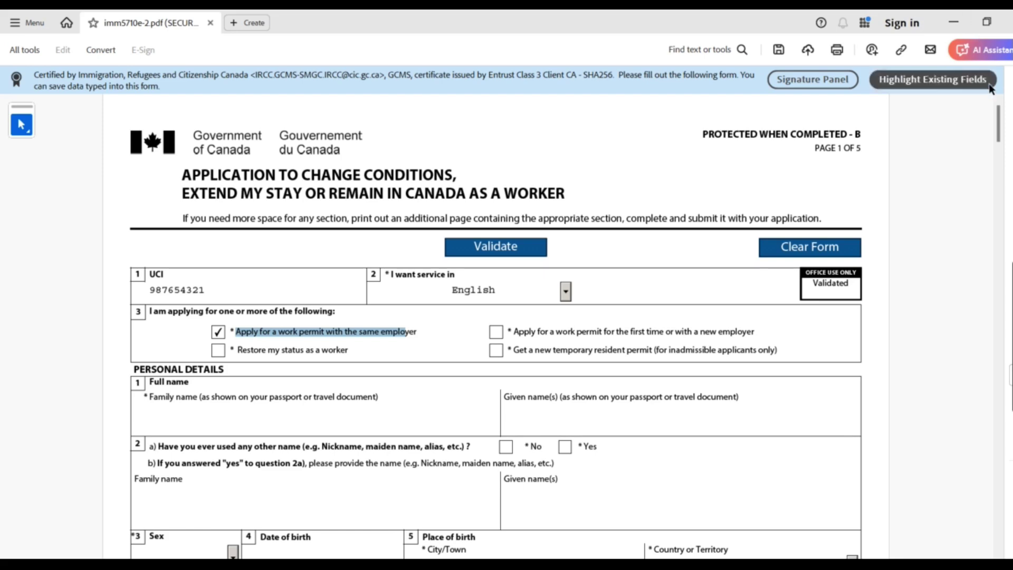
pyautogui.moveTo(999, 135); pyautogui.dragTo(999, 161)
pyautogui.moveTo(238, 228); pyautogui.dragTo(319, 446)
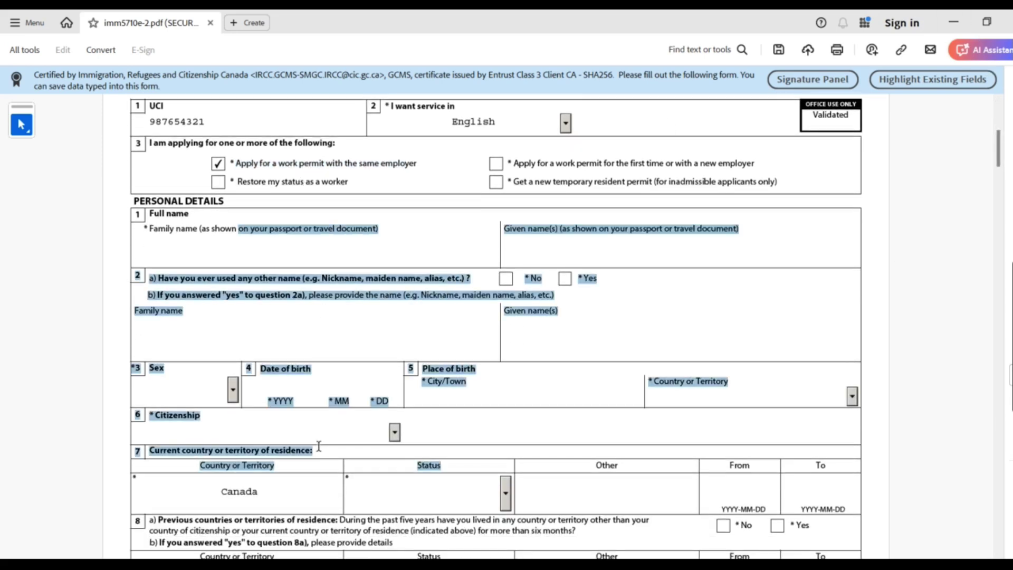
pyautogui.click(200, 228)
pyautogui.moveTo(157, 208); pyautogui.dragTo(422, 299)
pyautogui.click(183, 247)
pyautogui.click(451, 242)
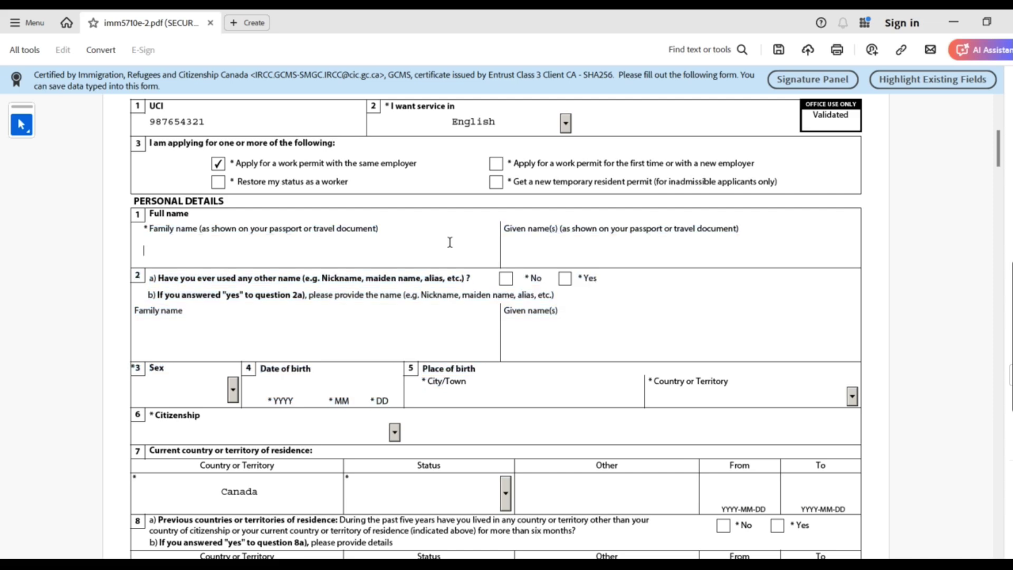
pyautogui.moveTo(222, 202); pyautogui.dragTo(273, 253)
pyautogui.click(239, 237)
pyautogui.click(273, 254)
pyautogui.moveTo(199, 228); pyautogui.dragTo(302, 228)
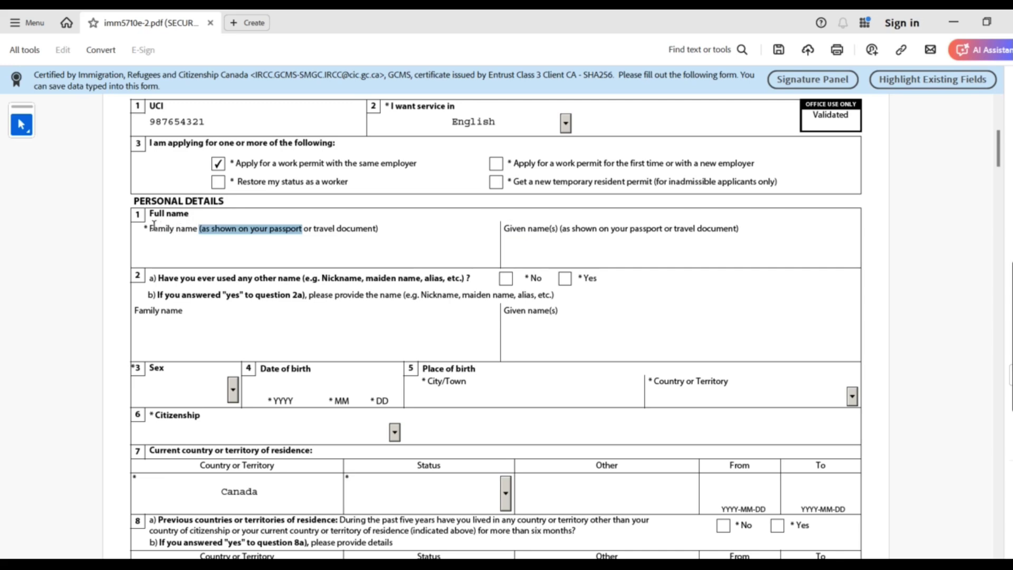
pyautogui.moveTo(150, 228); pyautogui.dragTo(222, 235)
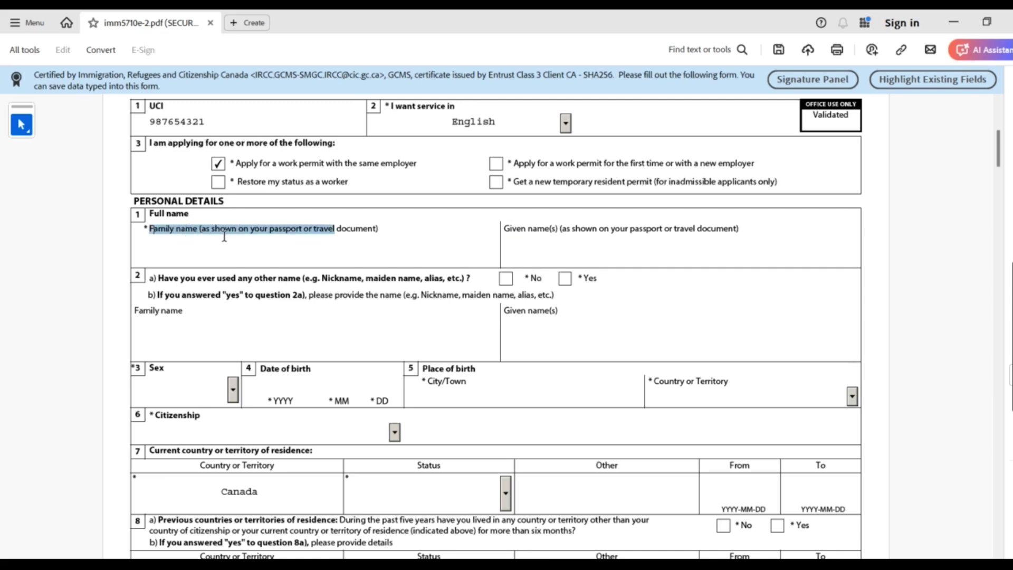
pyautogui.click(558, 230)
pyautogui.moveTo(559, 230); pyautogui.dragTo(484, 258)
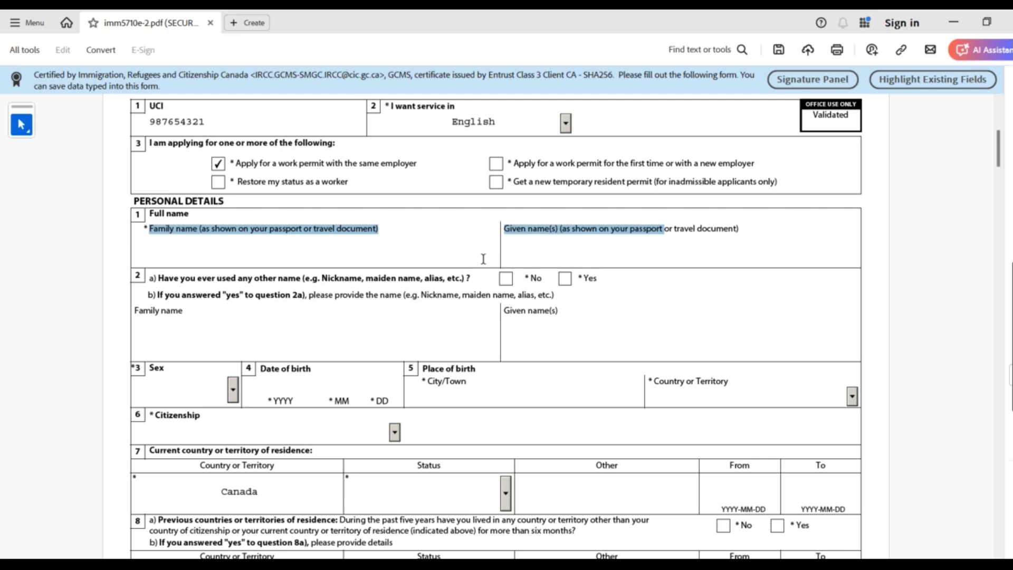
pyautogui.click(303, 249)
pyautogui.scroll(2, 301, 293)
pyautogui.moveTo(174, 299); pyautogui.dragTo(349, 500)
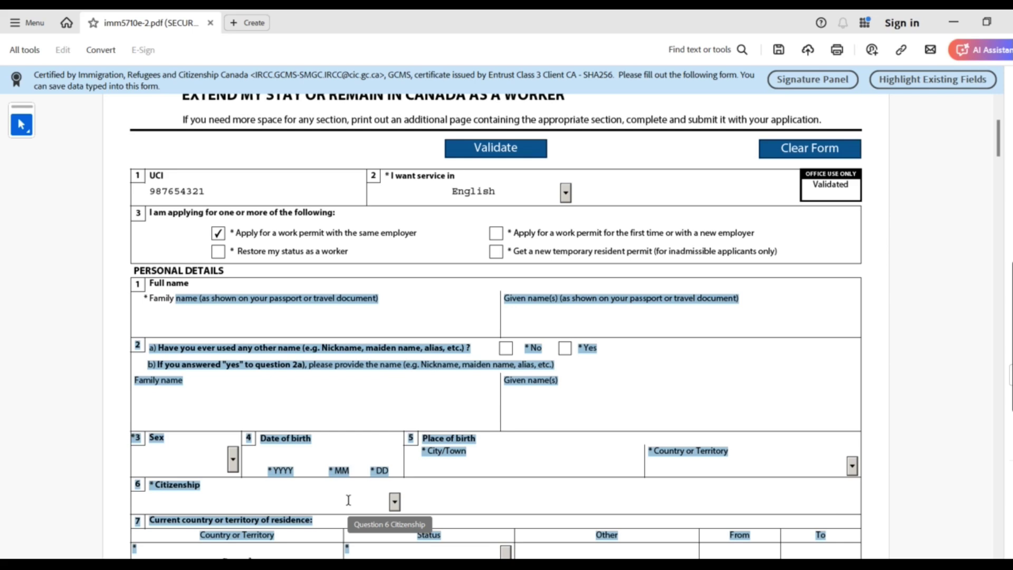
pyautogui.click(251, 312)
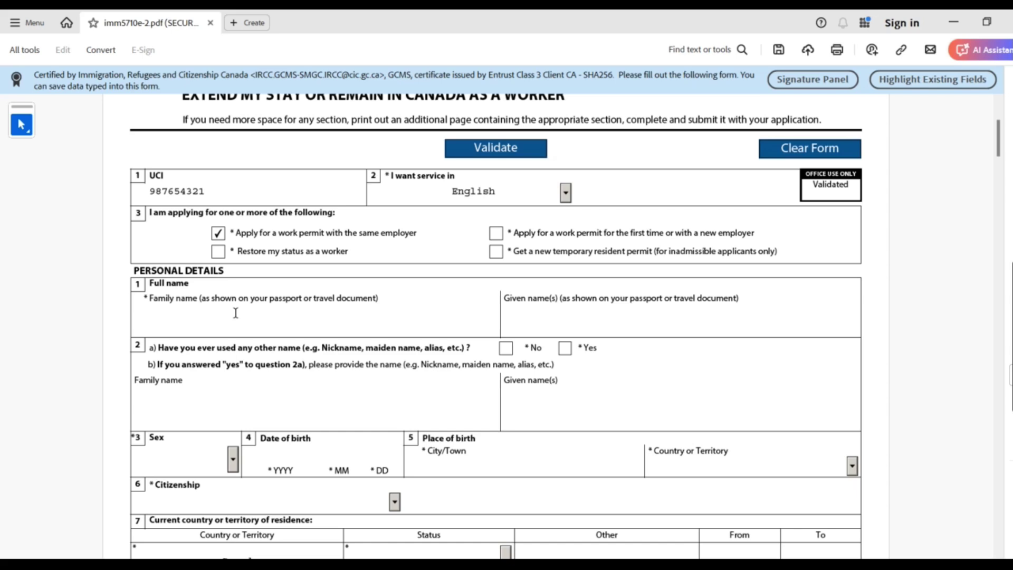
pyautogui.moveTo(149, 298); pyautogui.dragTo(302, 298)
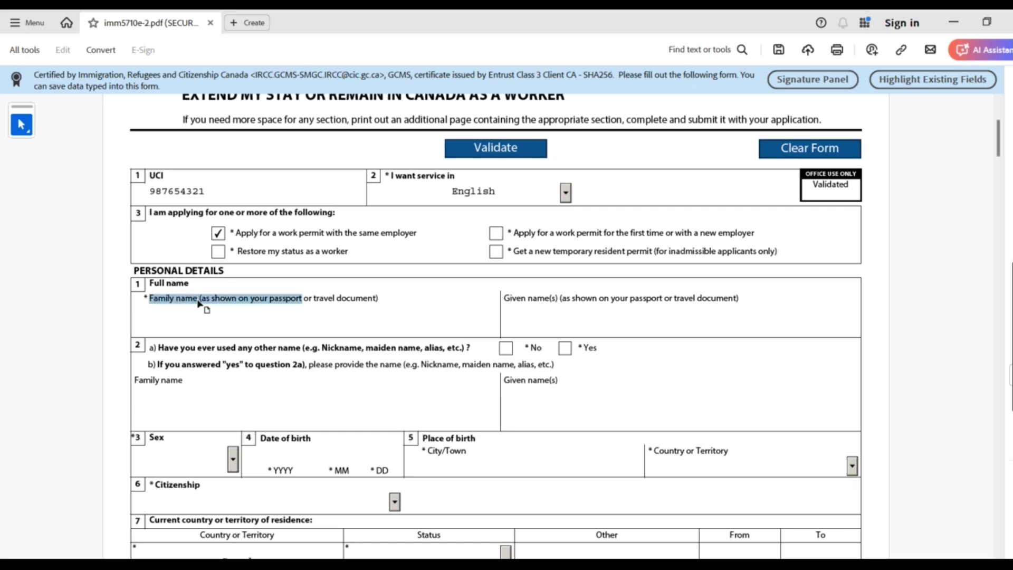
pyautogui.click(220, 323)
# Fill in the applicant's family name and given name
pyautogui.write('ROSS')
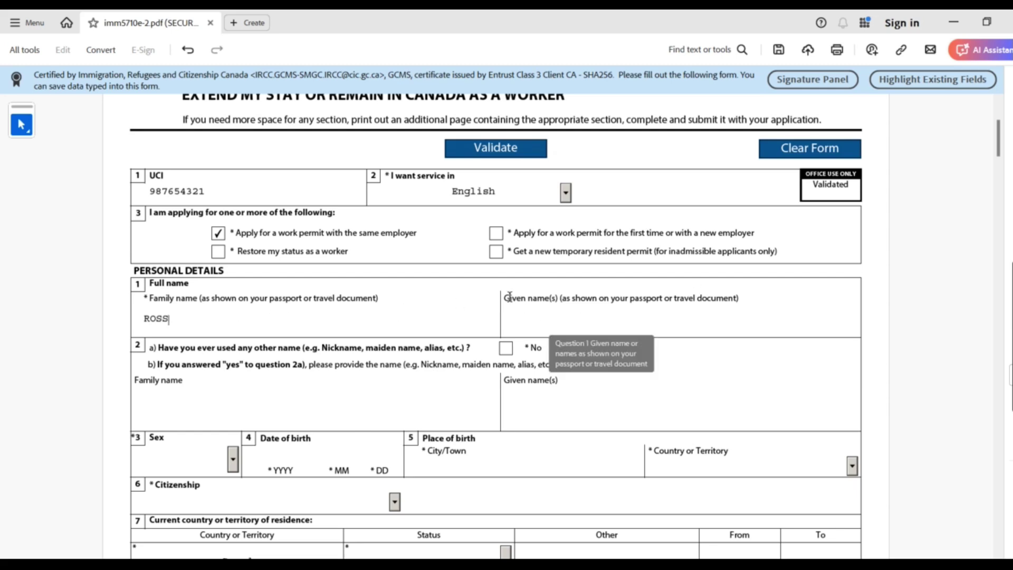
pyautogui.moveTo(505, 298); pyautogui.dragTo(628, 299)
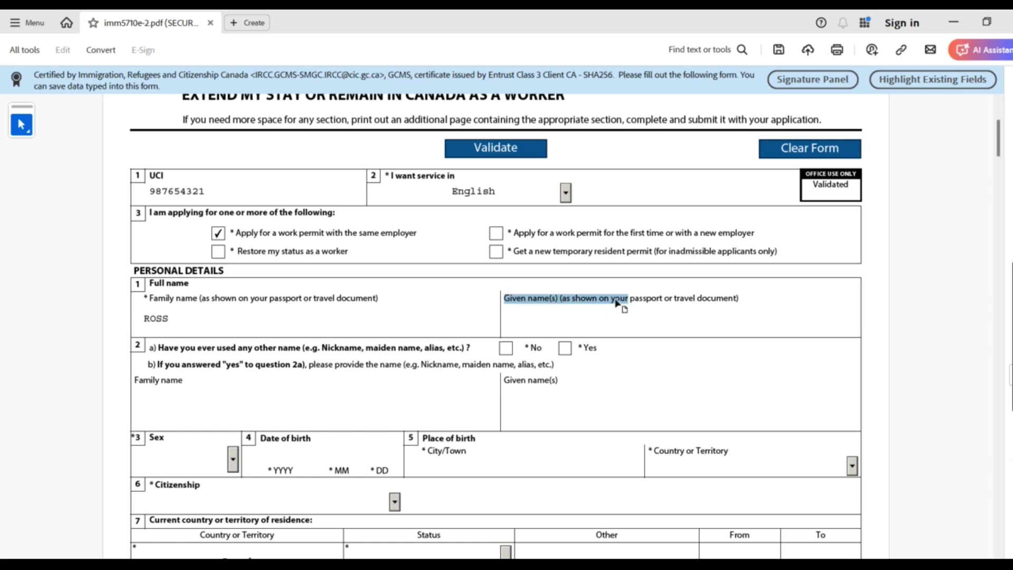
pyautogui.click(578, 324)
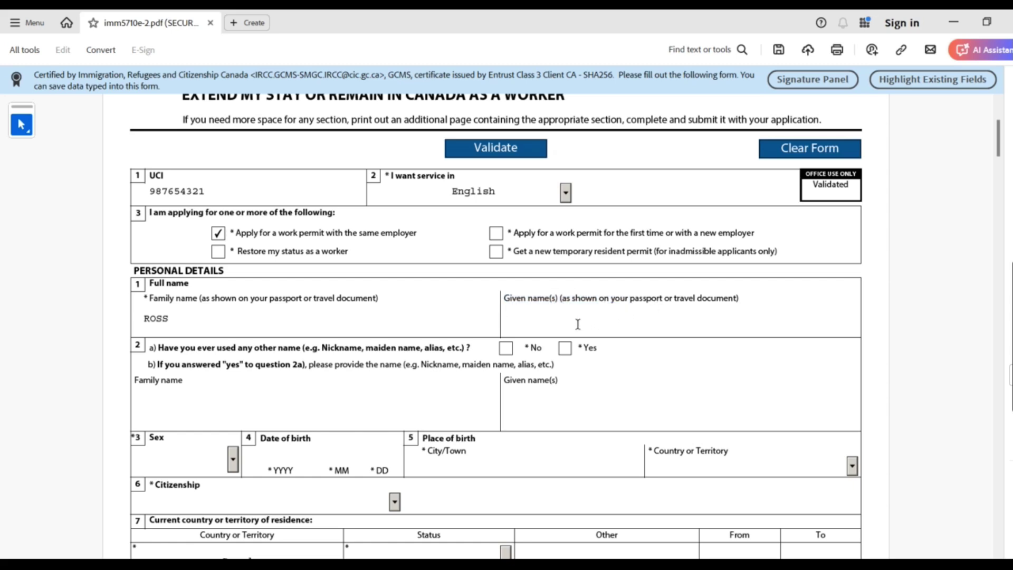
pyautogui.write('MUSIC')
# Answer No to question 2a about having used any other names
pyautogui.moveTo(159, 349); pyautogui.dragTo(470, 350)
pyautogui.moveTo(313, 353); pyautogui.dragTo(434, 346)
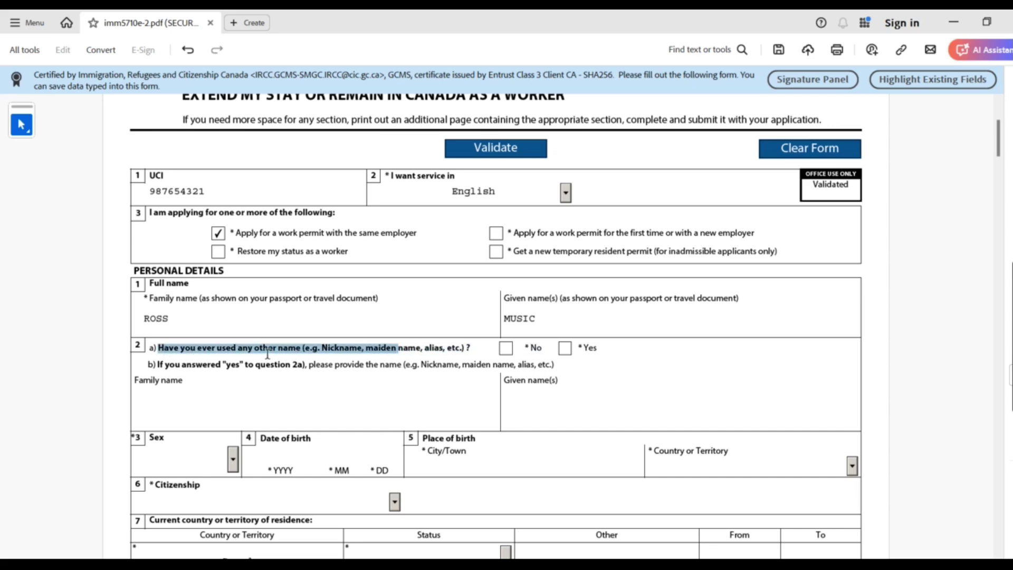
pyautogui.moveTo(267, 354); pyautogui.dragTo(449, 344)
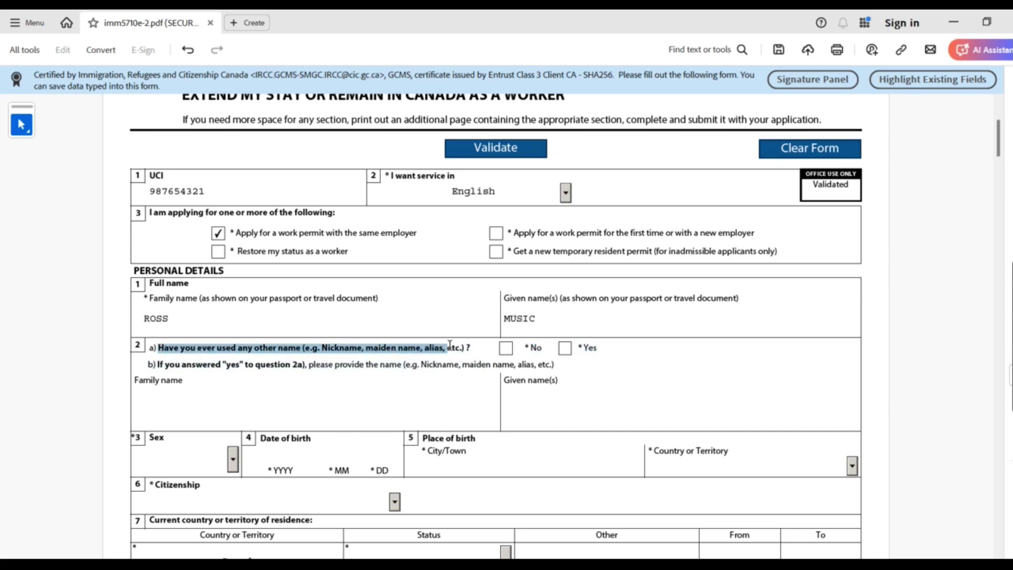
pyautogui.click(506, 348)
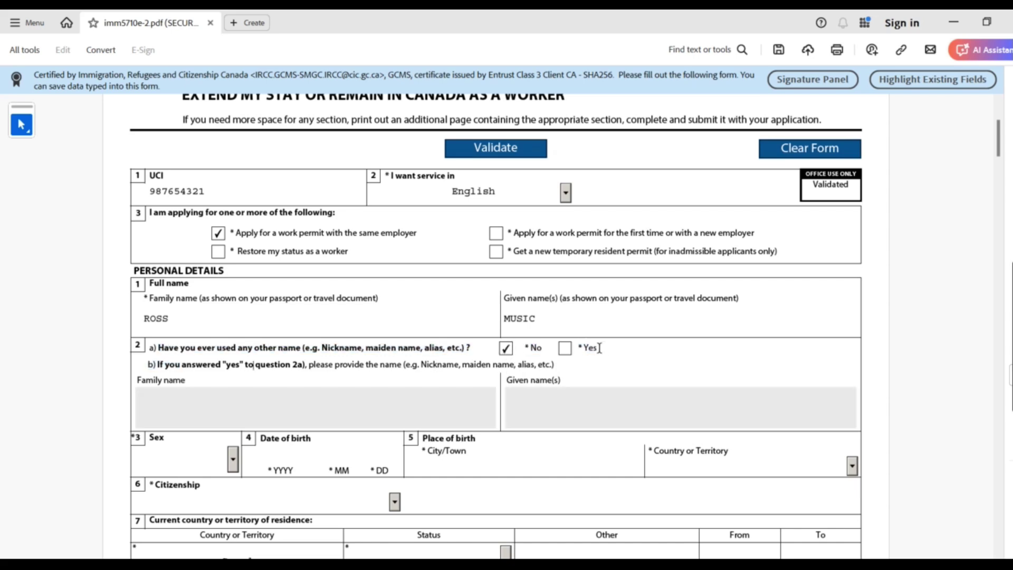
pyautogui.moveTo(600, 347); pyautogui.dragTo(580, 348)
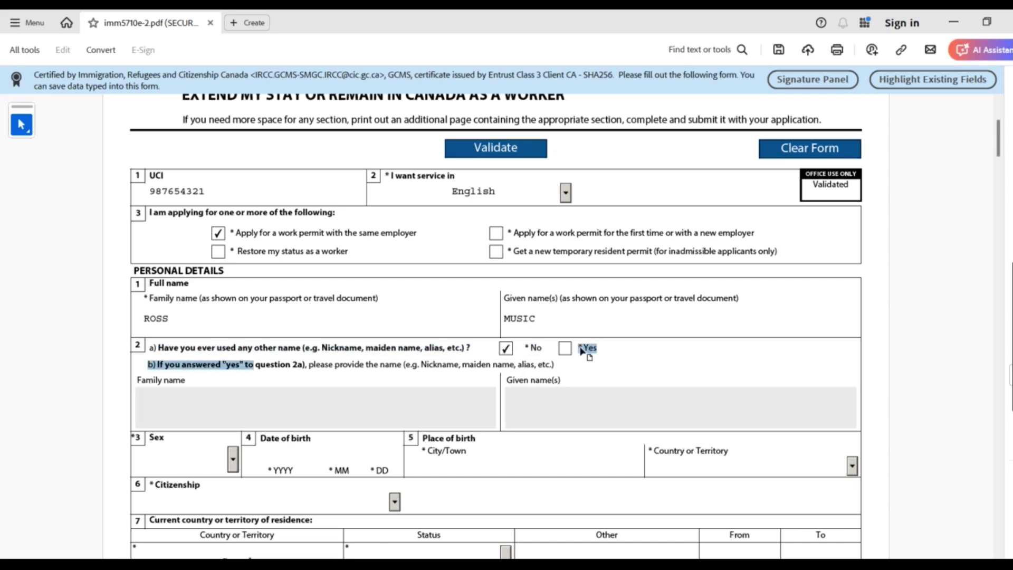
pyautogui.click(565, 349)
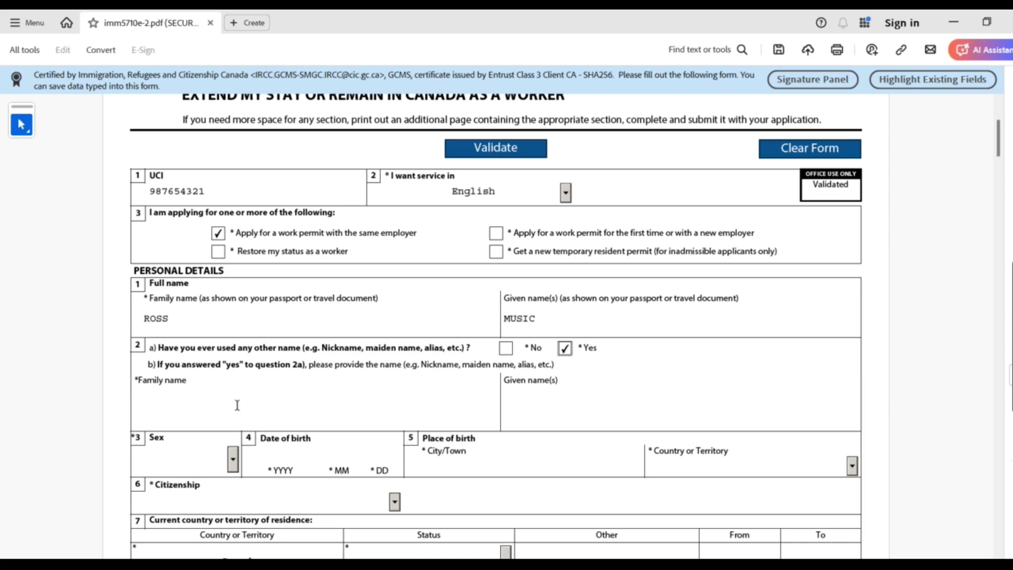
pyautogui.click(579, 399)
pyautogui.click(340, 407)
pyautogui.click(506, 349)
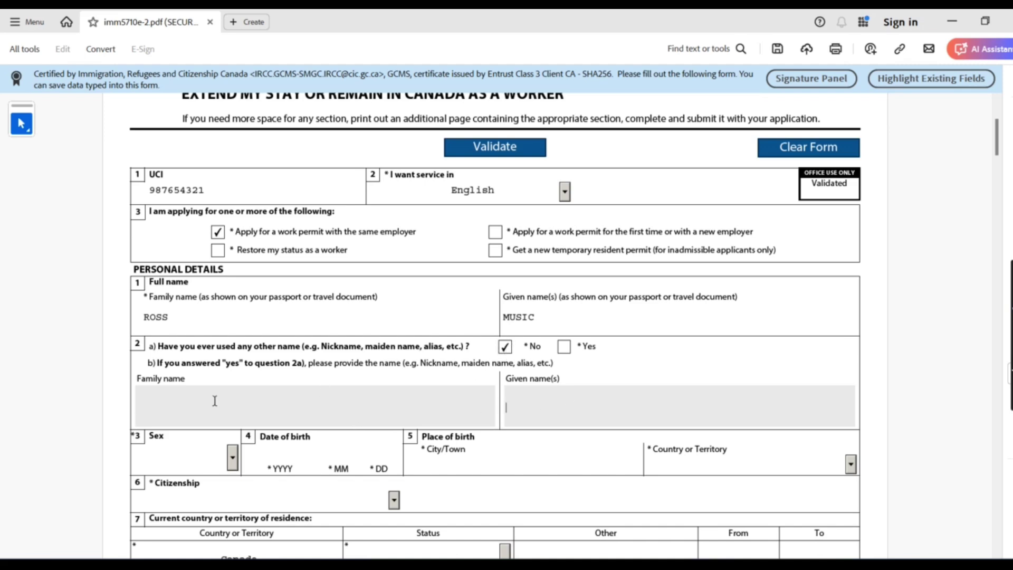
pyautogui.click(364, 405)
# Set sex to Female and date of birth to 1996-08-03
pyautogui.moveTo(998, 146); pyautogui.dragTo(998, 183)
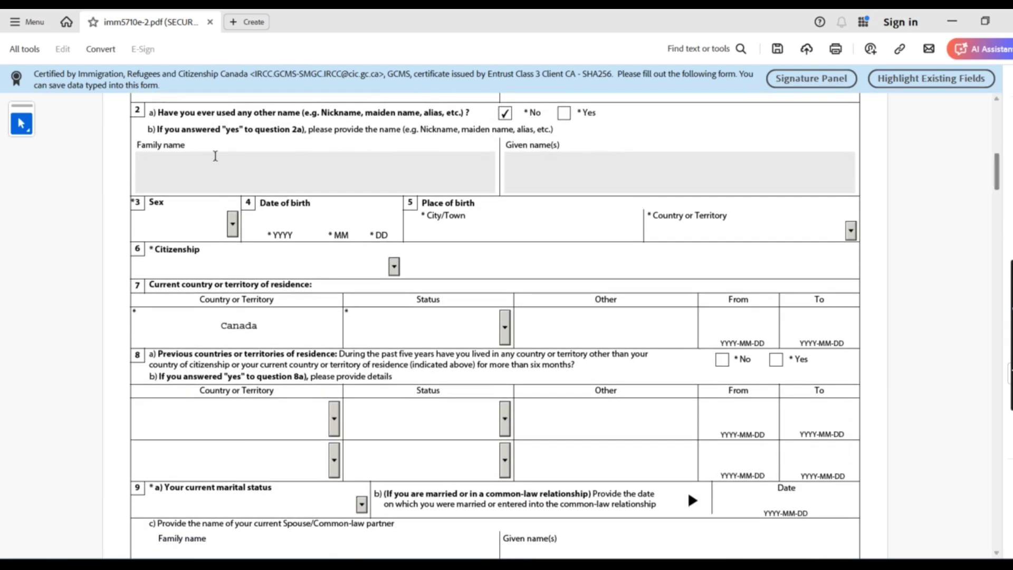
pyautogui.click(232, 224)
pyautogui.click(210, 255)
pyautogui.click(284, 221)
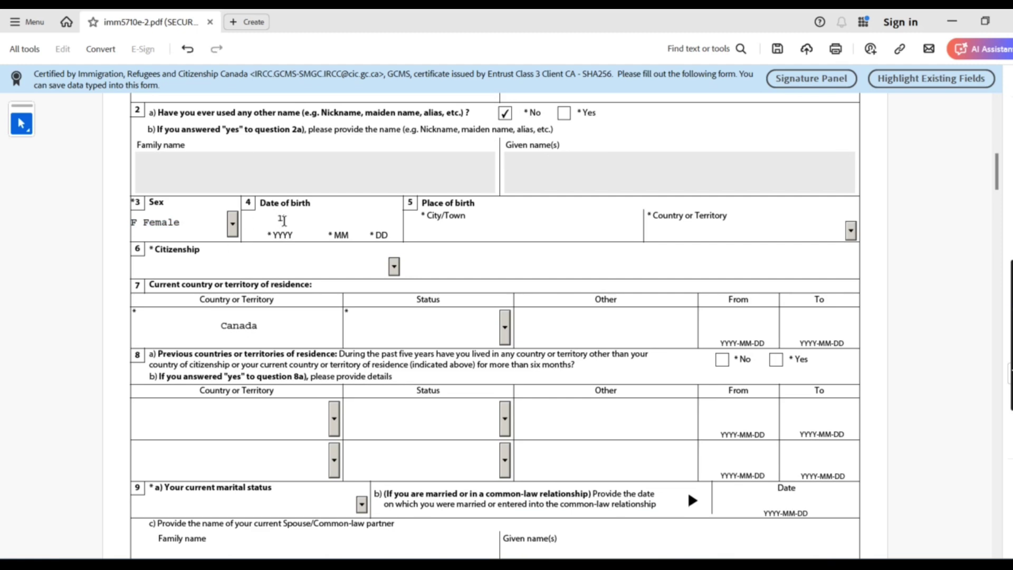
pyautogui.write('1996')
pyautogui.write('08')
pyautogui.write('03')
# Enter ISTANBUL as the city of birth and Turkey as the country of birth
pyautogui.click(507, 229)
pyautogui.moveTo(426, 215); pyautogui.dragTo(598, 222)
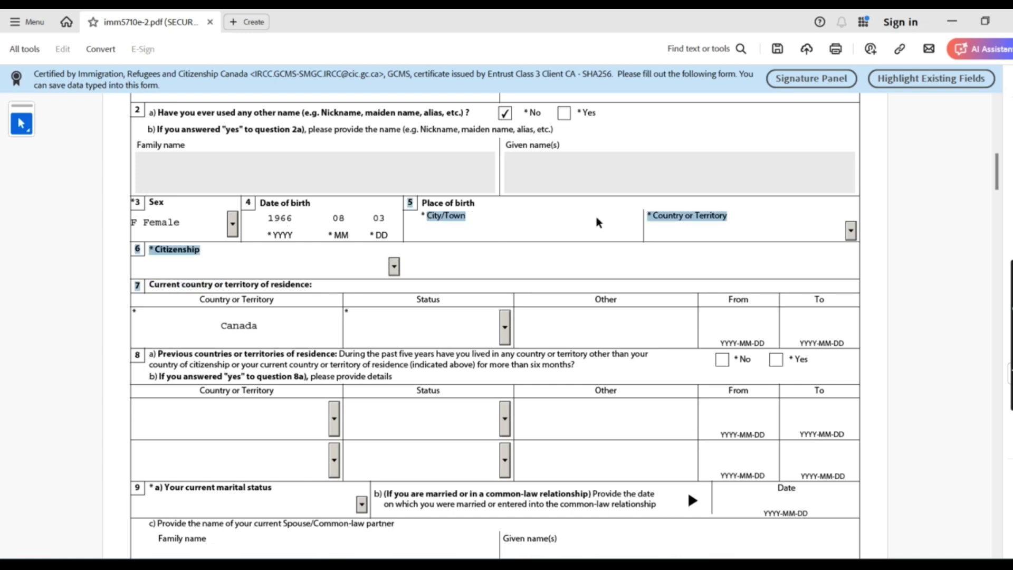
pyautogui.click(460, 234)
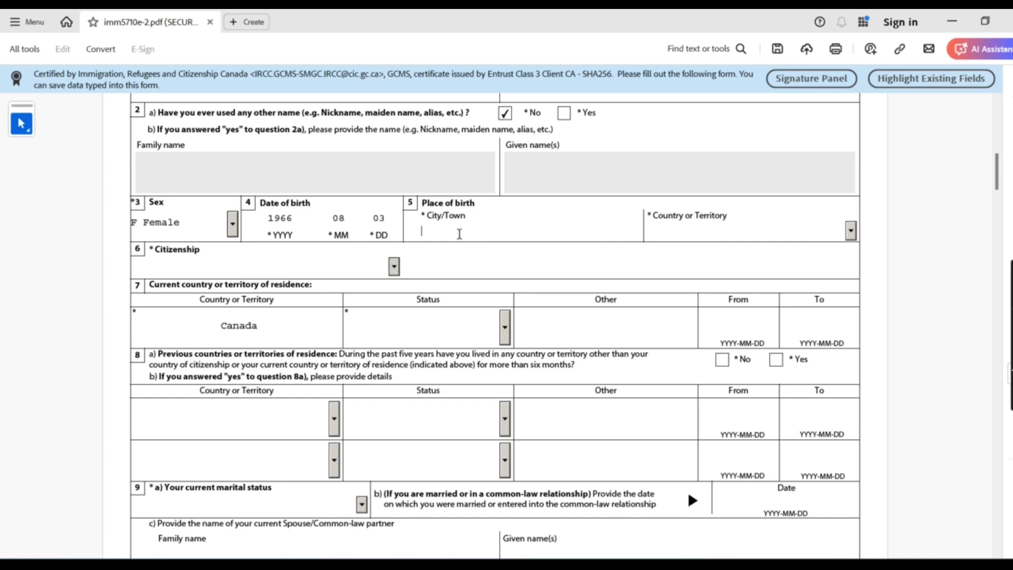
pyautogui.write('ISTANBUL')
pyautogui.click(713, 227)
pyautogui.write('Taiwan')
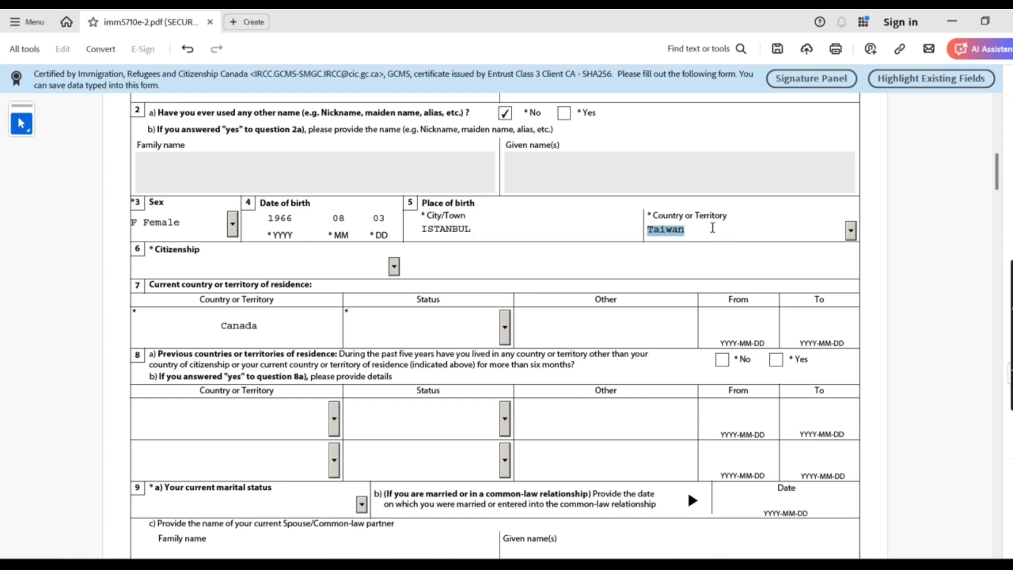
pyautogui.scroll(-2, 713, 227)
pyautogui.scroll(3, 713, 228)
pyautogui.scroll(-2, 712, 228)
pyautogui.click(852, 232)
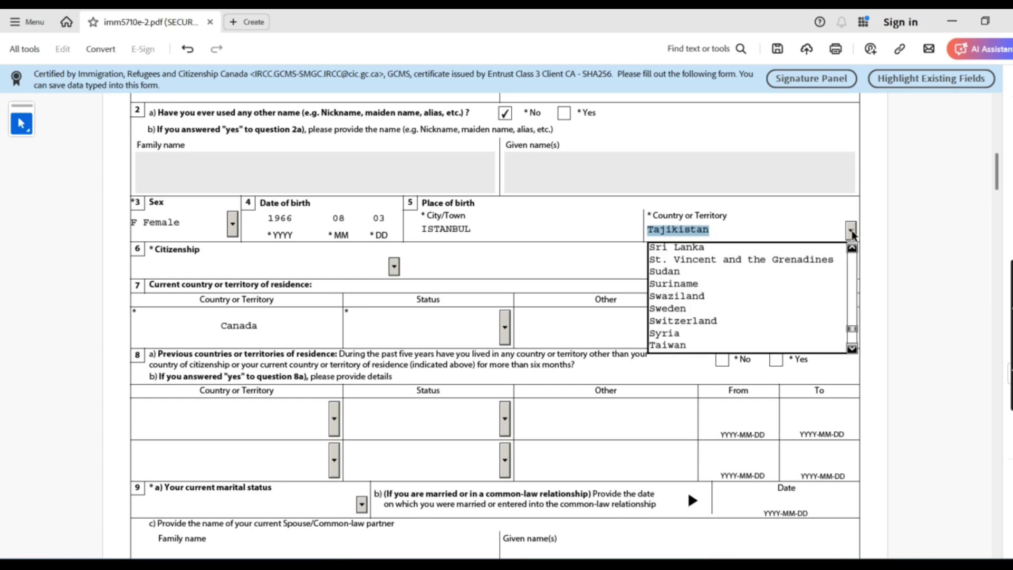
pyautogui.click(851, 349)
pyautogui.click(851, 348)
pyautogui.click(851, 349)
pyautogui.click(852, 349)
pyautogui.click(852, 349)
pyautogui.click(852, 349)
pyautogui.click(852, 349)
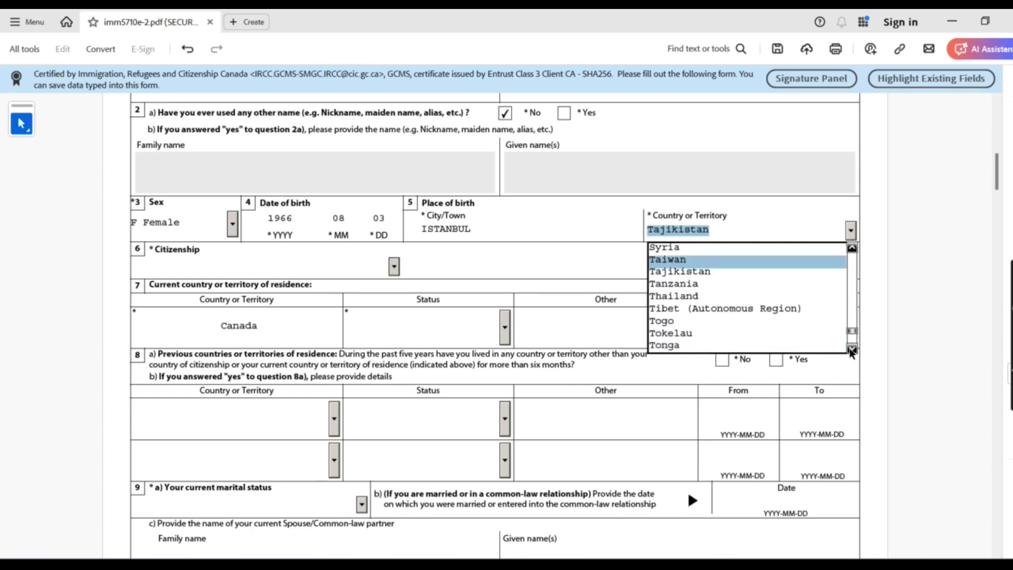
pyautogui.click(852, 349)
pyautogui.click(852, 349)
pyautogui.click(851, 349)
pyautogui.click(851, 349)
pyautogui.click(778, 330)
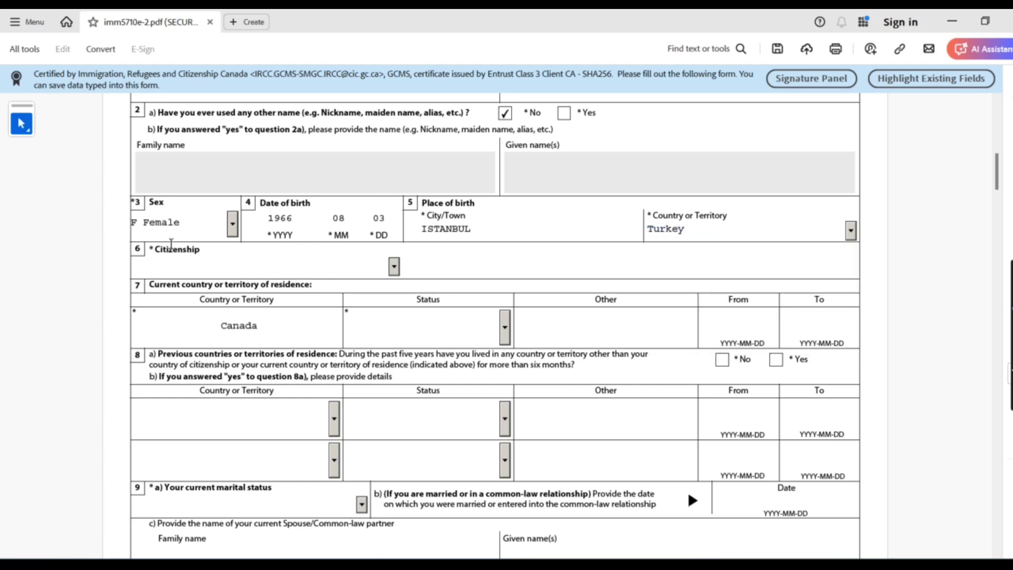
# Choose Turkey as the country of citizenship
pyautogui.click(156, 258)
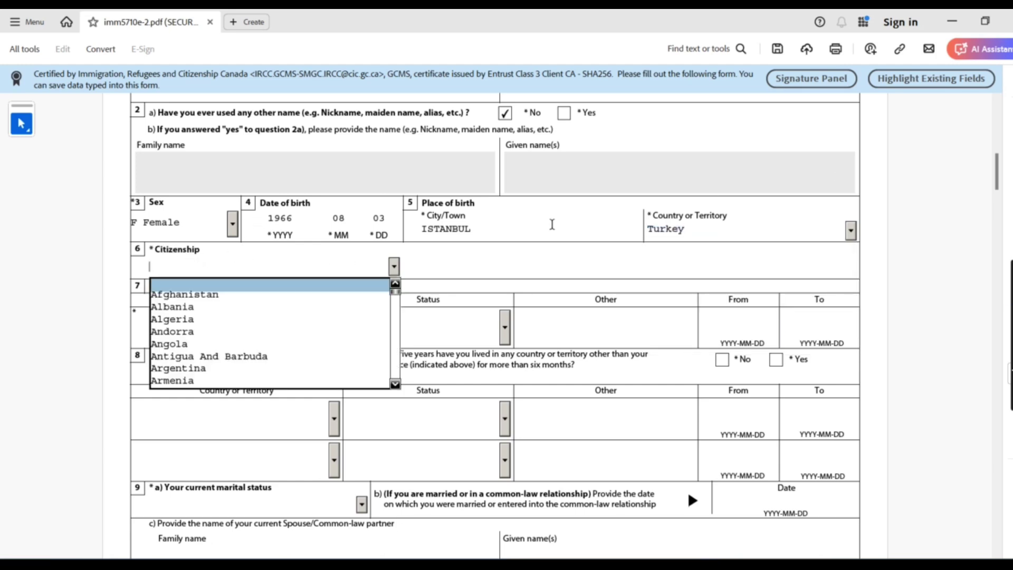
pyautogui.click(553, 225)
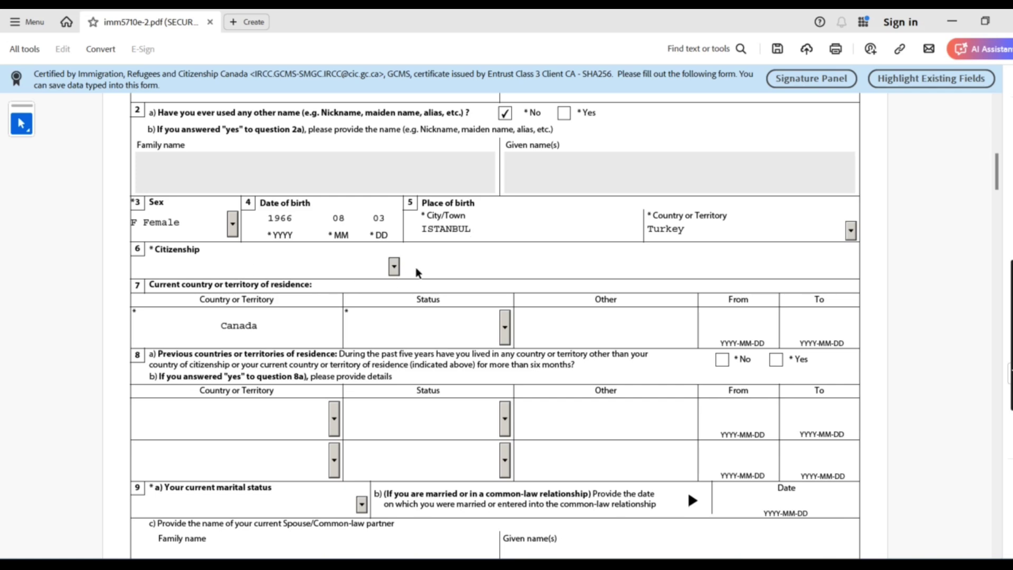
pyautogui.click(395, 266)
pyautogui.click(394, 300)
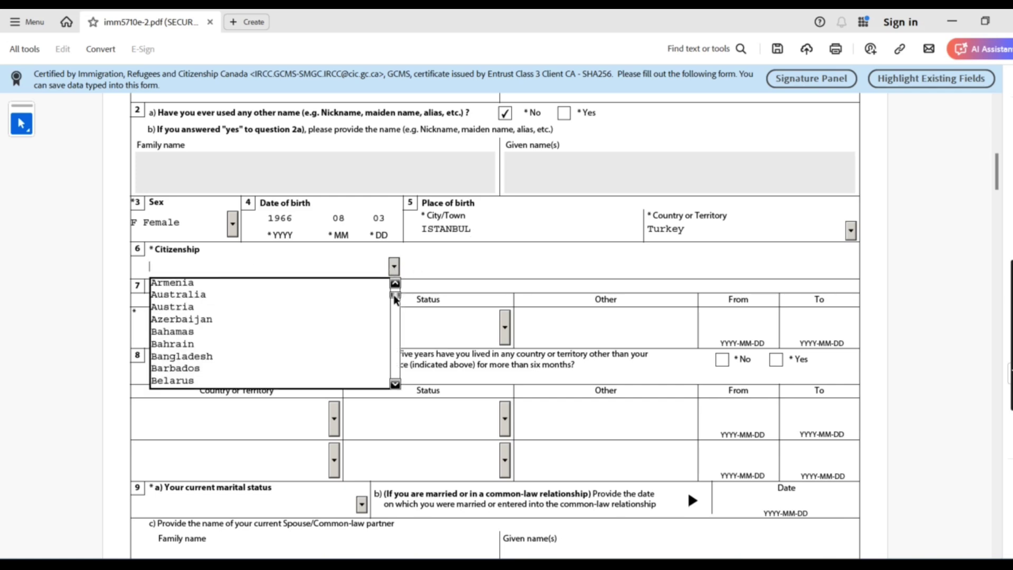
pyautogui.click(395, 383)
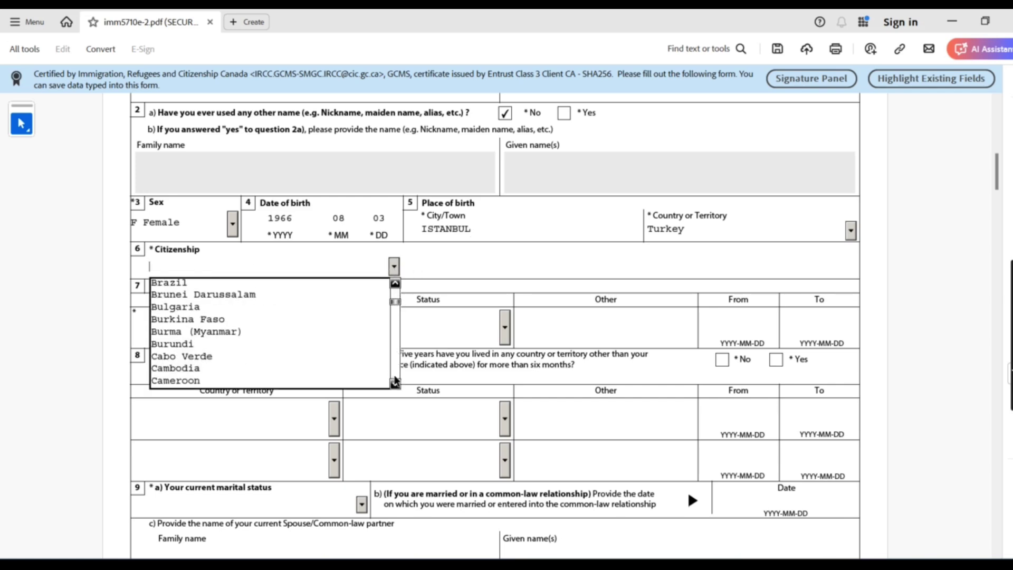
pyautogui.click(395, 382)
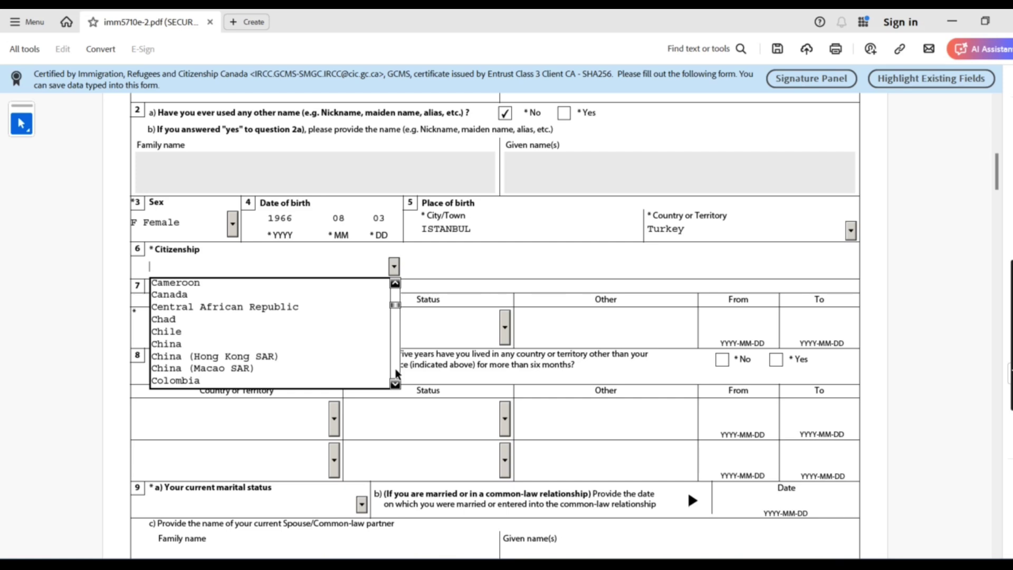
pyautogui.click(396, 372)
pyautogui.moveTo(396, 308); pyautogui.dragTo(398, 366)
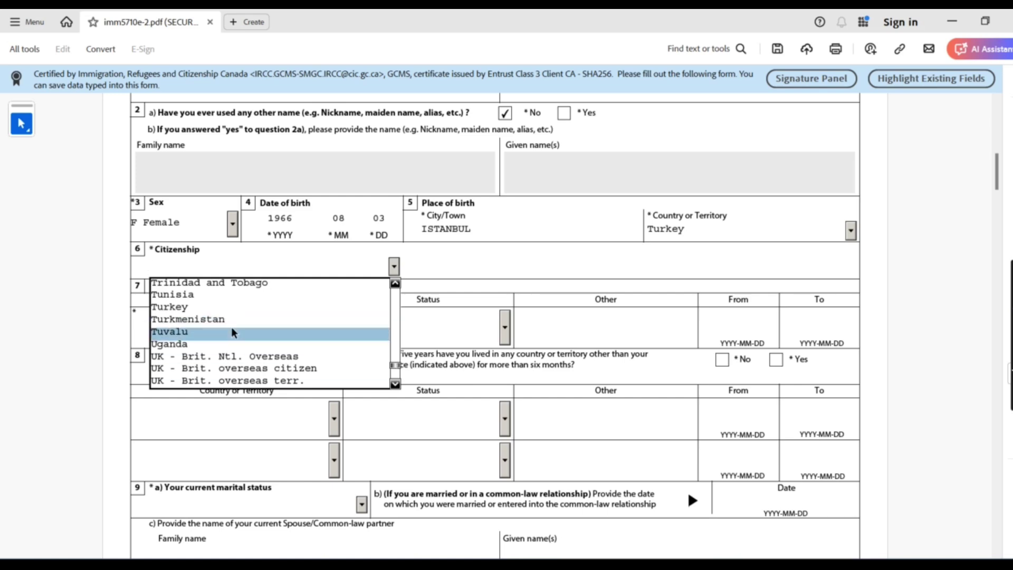
pyautogui.click(203, 306)
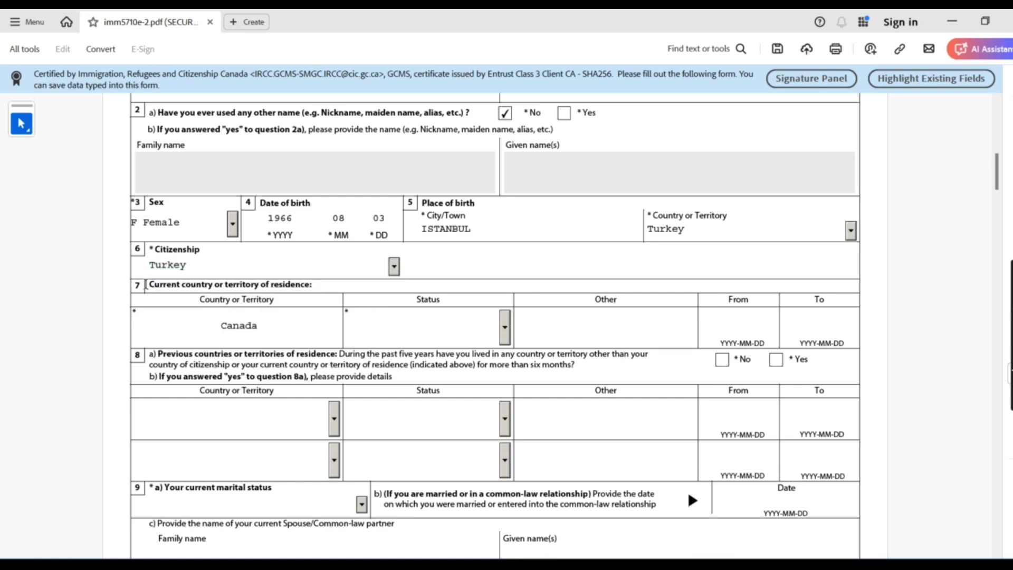
pyautogui.moveTo(148, 284); pyautogui.dragTo(269, 325)
# Set the question 7 residence status in Canada to Worker
pyautogui.doubleClick(269, 325)
pyautogui.click(512, 335)
pyautogui.click(507, 327)
pyautogui.click(453, 400)
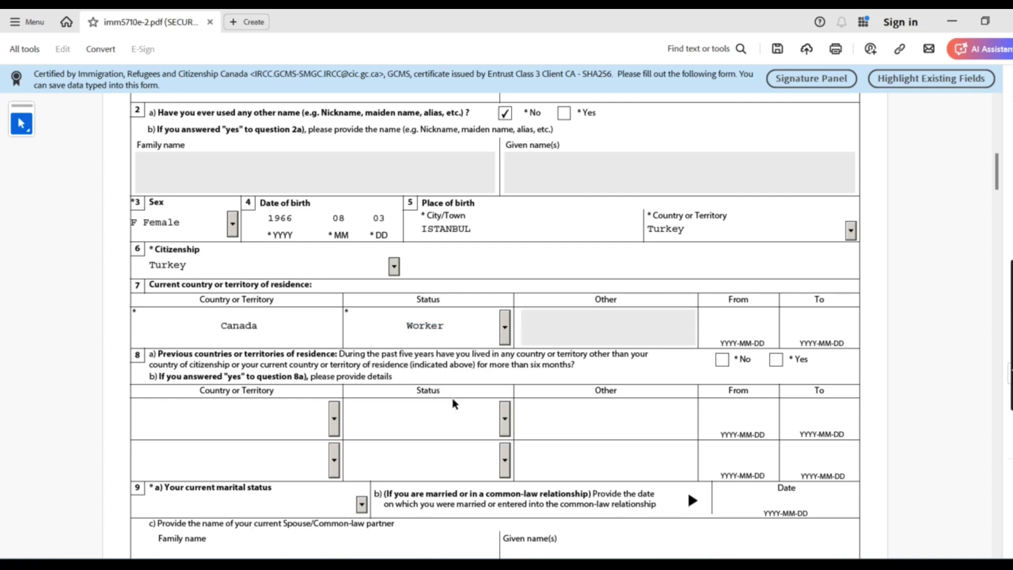
pyautogui.moveTo(450, 323)
pyautogui.mouseDown()
pyautogui.moveTo(418, 324)
pyautogui.moveTo(460, 324)
pyautogui.mouseUp()
pyautogui.click(507, 331)
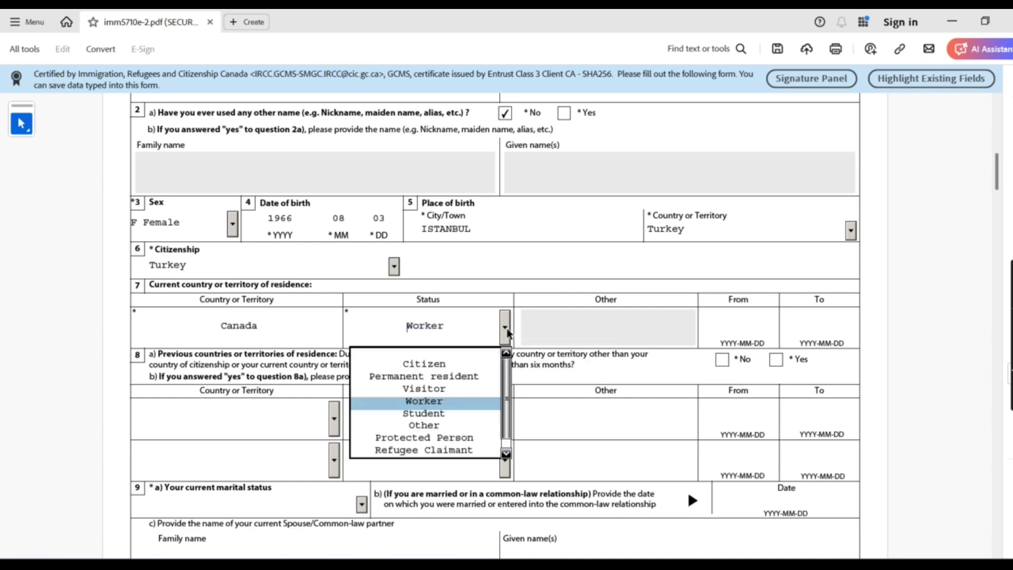
pyautogui.click(507, 331)
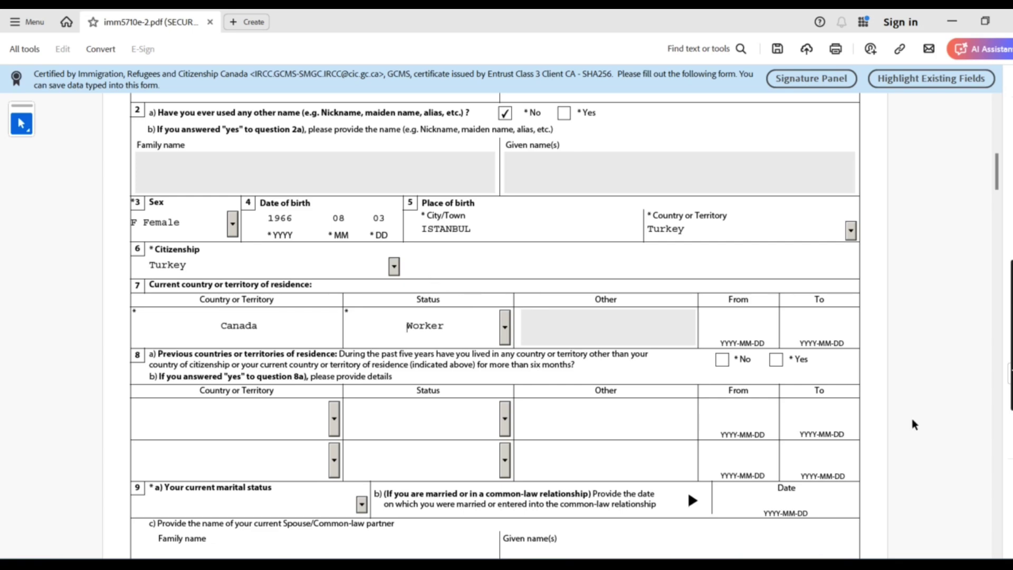
# Enter 2014-02-28 as the residence From date
pyautogui.click(742, 328)
pyautogui.click(804, 316)
pyautogui.click(741, 315)
pyautogui.click(790, 324)
pyautogui.click(768, 324)
pyautogui.click(834, 332)
pyautogui.click(745, 321)
pyautogui.click(807, 316)
pyautogui.click(737, 325)
pyautogui.moveTo(719, 299); pyautogui.dragTo(751, 310)
pyautogui.click(745, 329)
pyautogui.write('20')
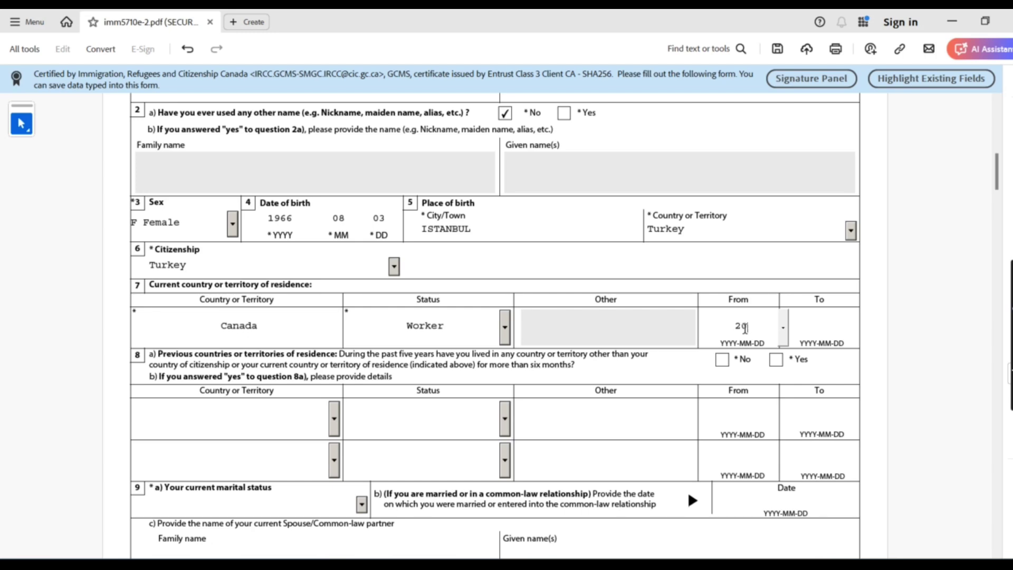
pyautogui.write('14')
pyautogui.write('02')
pyautogui.write('2')
pyautogui.write('8')
# Enter 2025-02-27 as the residence To date
pyautogui.click(819, 323)
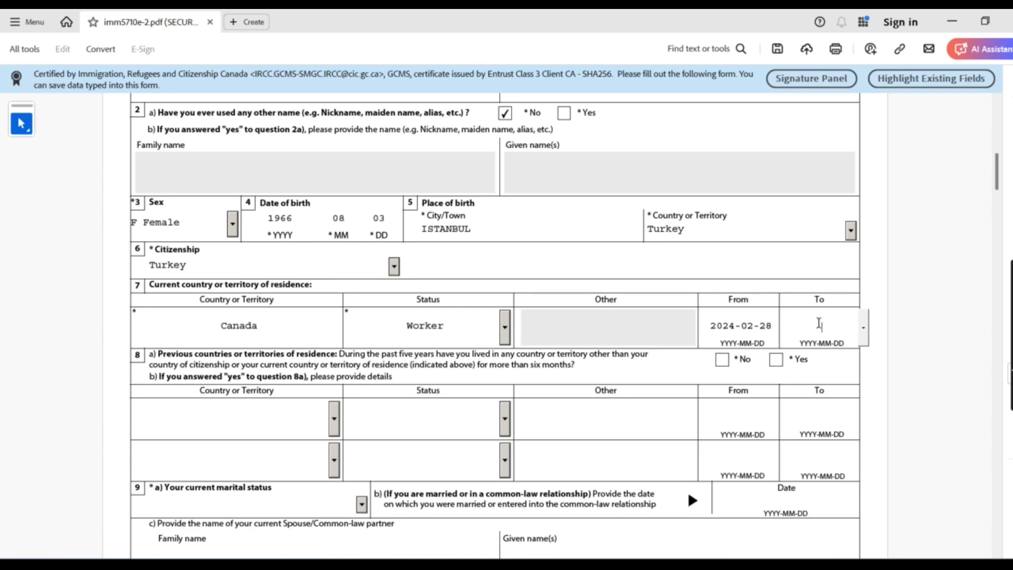
pyautogui.write('20250227')
pyautogui.click(826, 370)
pyautogui.click(738, 311)
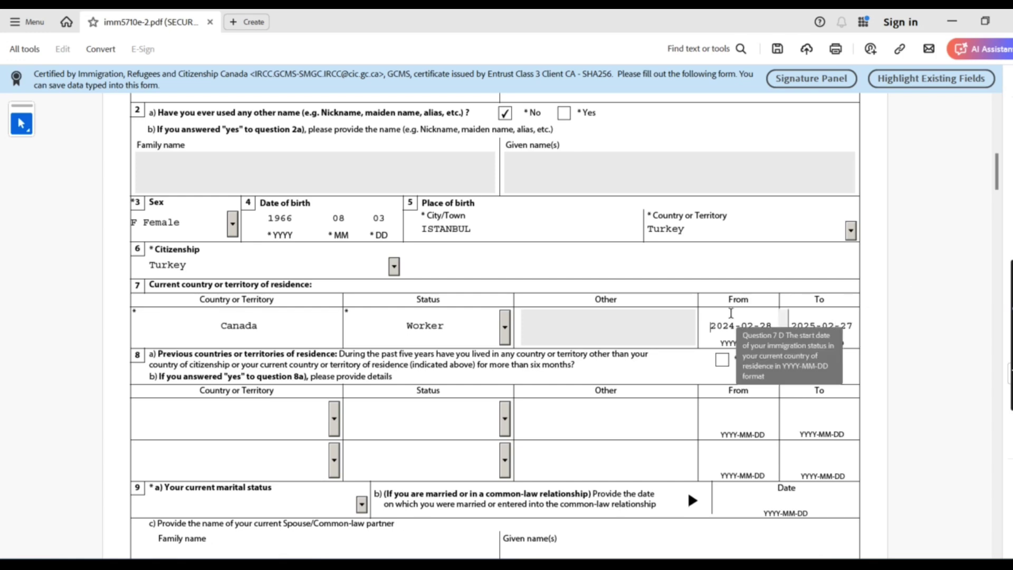
pyautogui.press('Tab')
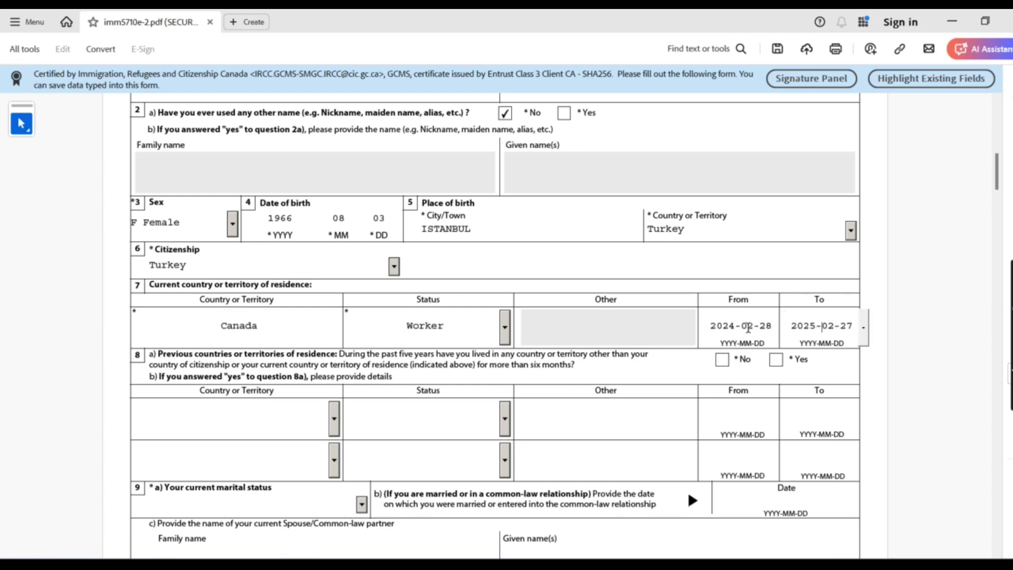
pyautogui.click(749, 328)
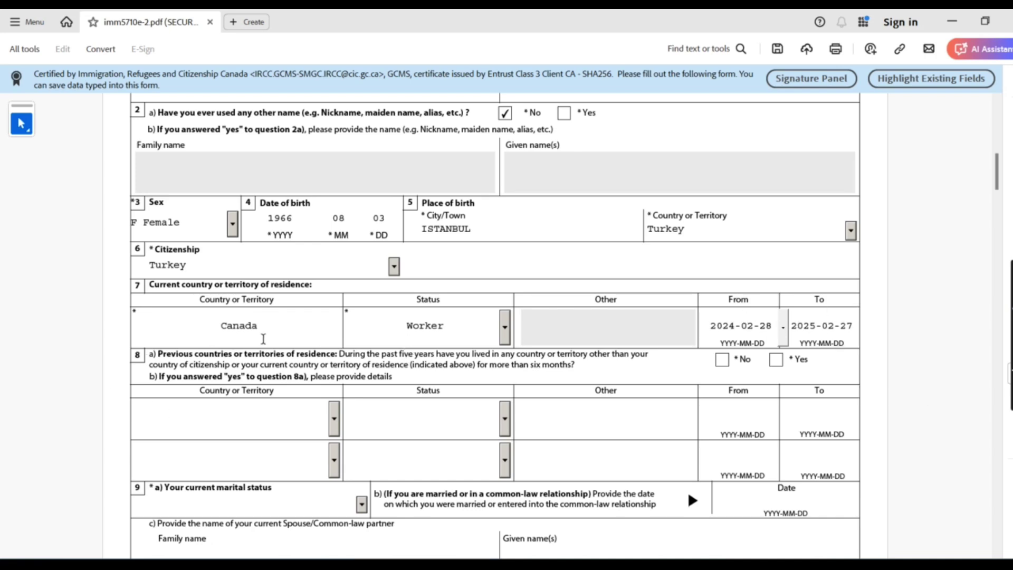
pyautogui.moveTo(160, 353); pyautogui.dragTo(612, 365)
# Tick No for question 8a on living elsewhere over six months in five years
pyautogui.click(597, 364)
pyautogui.moveTo(467, 359); pyautogui.dragTo(613, 364)
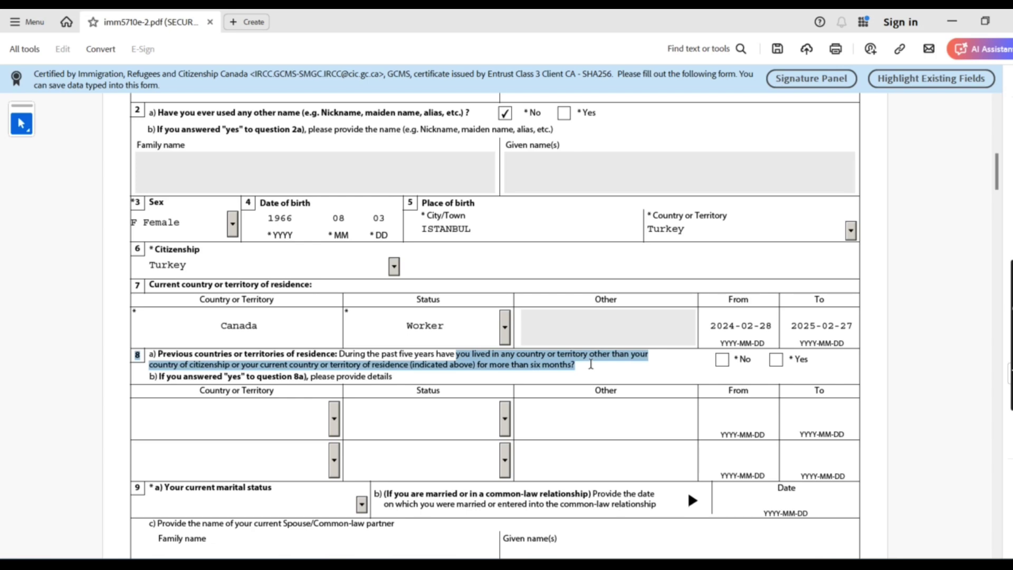
pyautogui.click(725, 362)
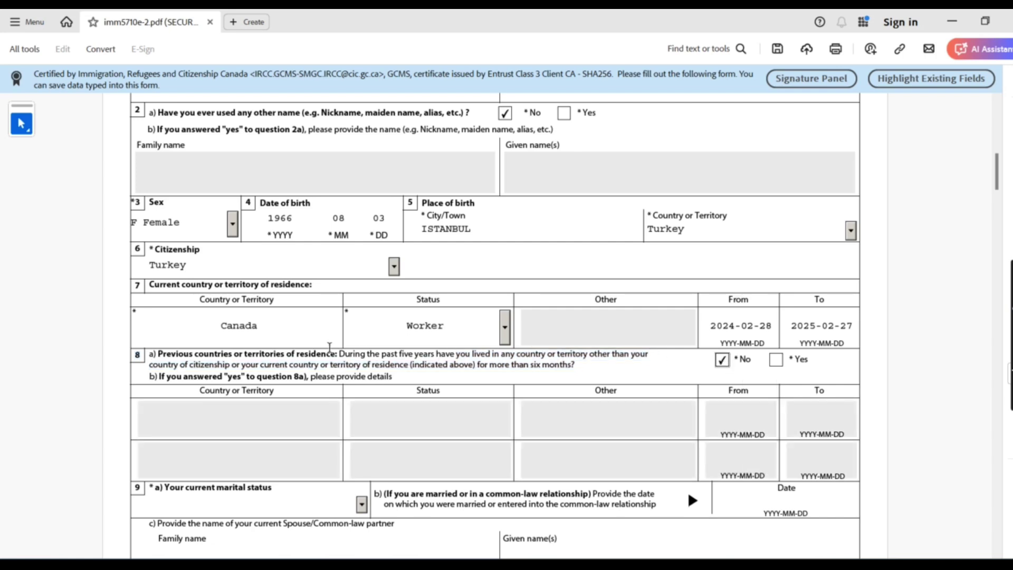
pyautogui.moveTo(346, 354); pyautogui.dragTo(585, 365)
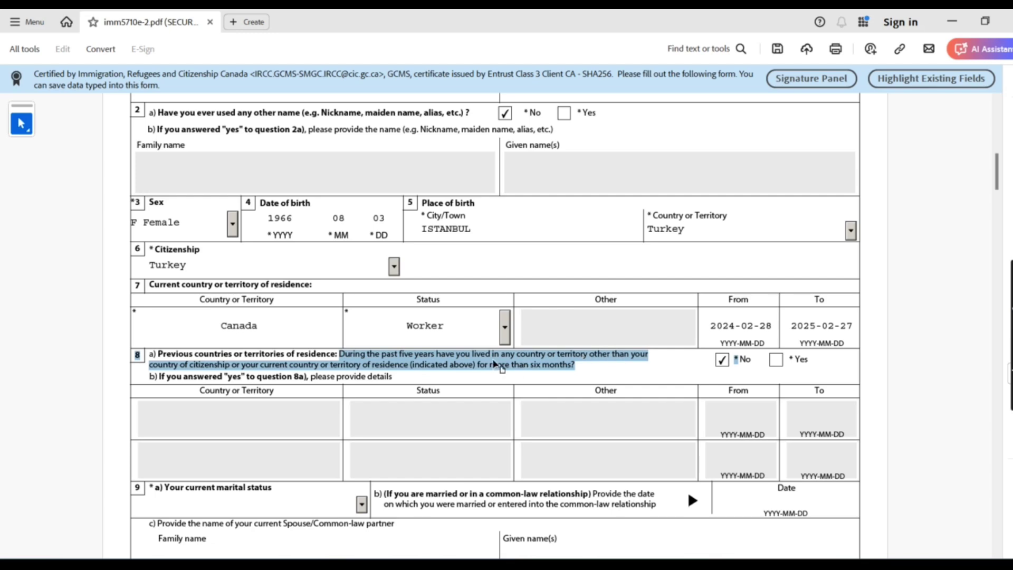
pyautogui.click(774, 368)
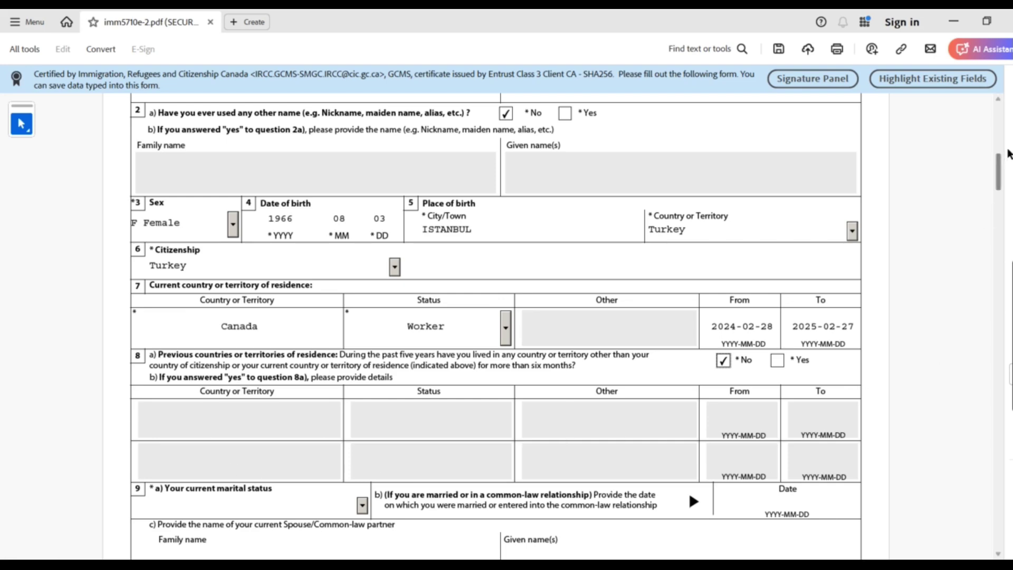
# Set the current marital status to Single
pyautogui.moveTo(1008, 153); pyautogui.dragTo(1010, 202)
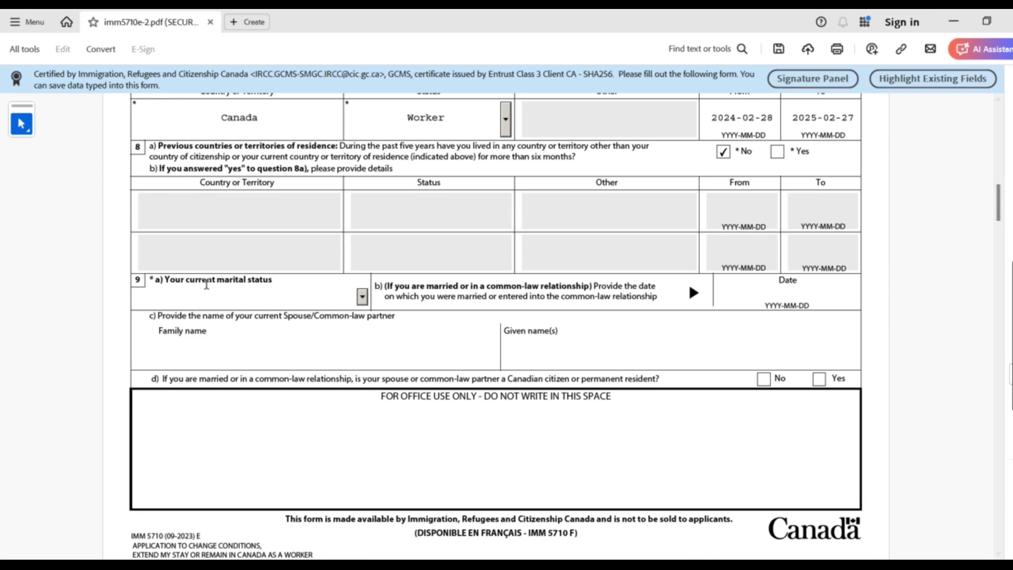
pyautogui.click(362, 297)
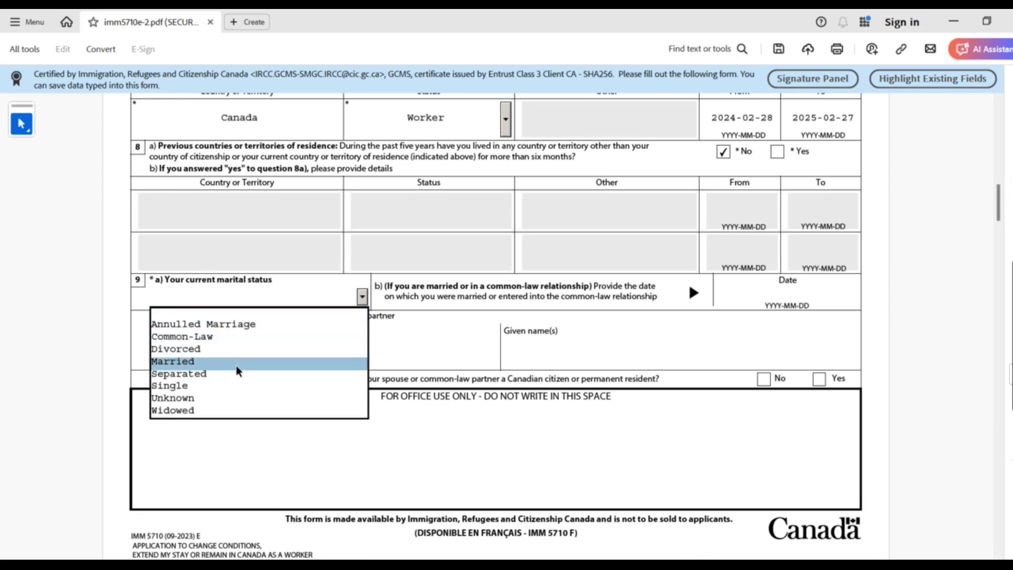
pyautogui.press('Down')
pyautogui.press('Down')
pyautogui.press('Return')
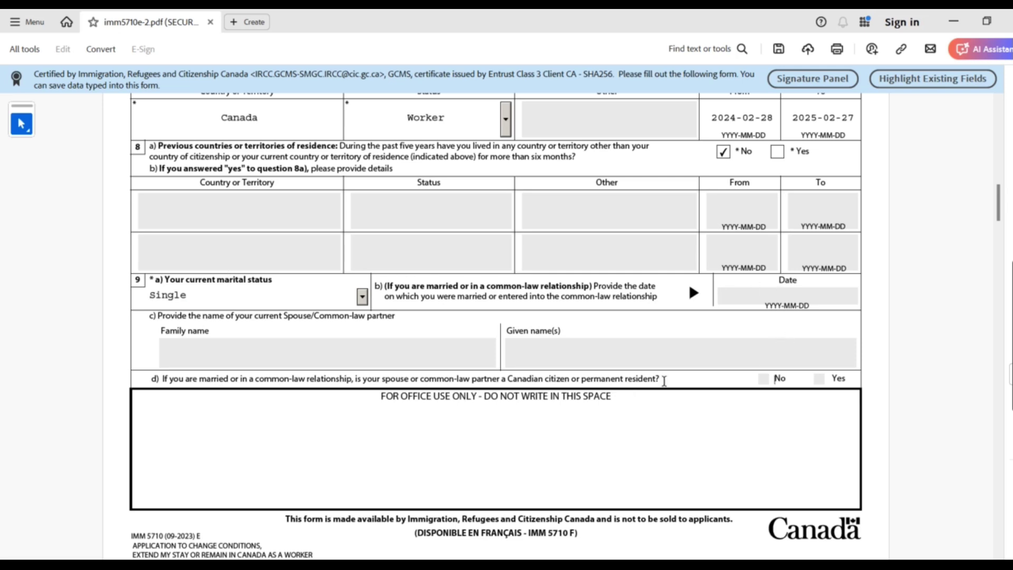
pyautogui.moveTo(664, 381); pyautogui.dragTo(164, 379)
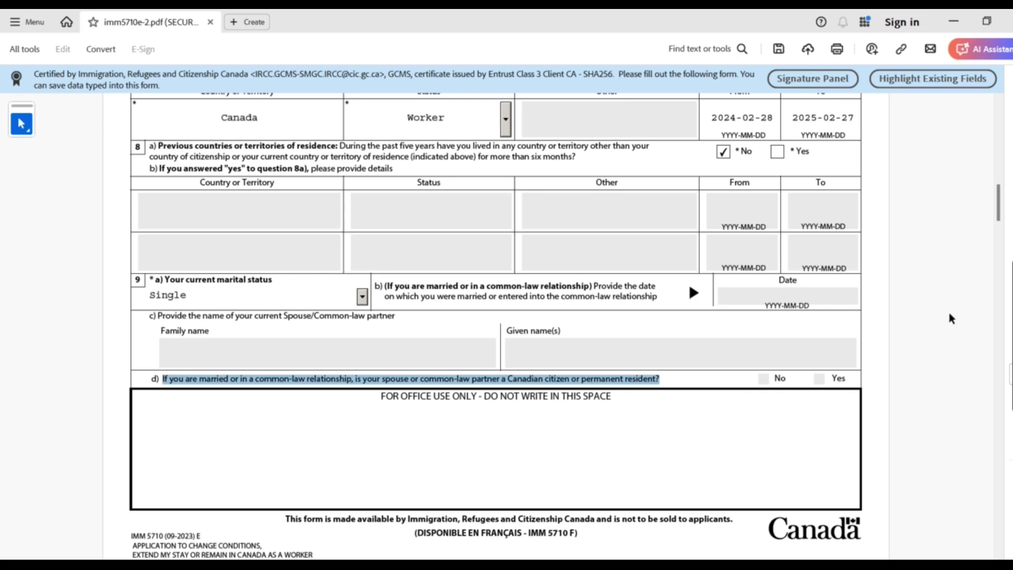
pyautogui.click(949, 286)
# Answer No to question 10a on a previous marriage or common-law relationship
pyautogui.moveTo(999, 208)
pyautogui.mouseDown()
pyautogui.moveTo(1003, 237)
pyautogui.moveTo(1002, 228)
pyautogui.mouseUp()
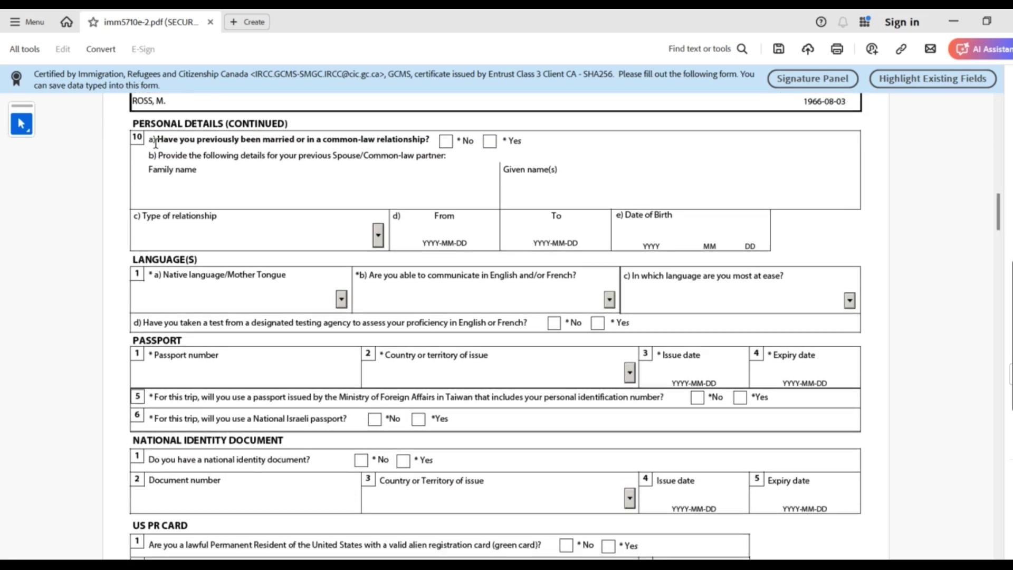
pyautogui.moveTo(158, 138); pyautogui.dragTo(433, 137)
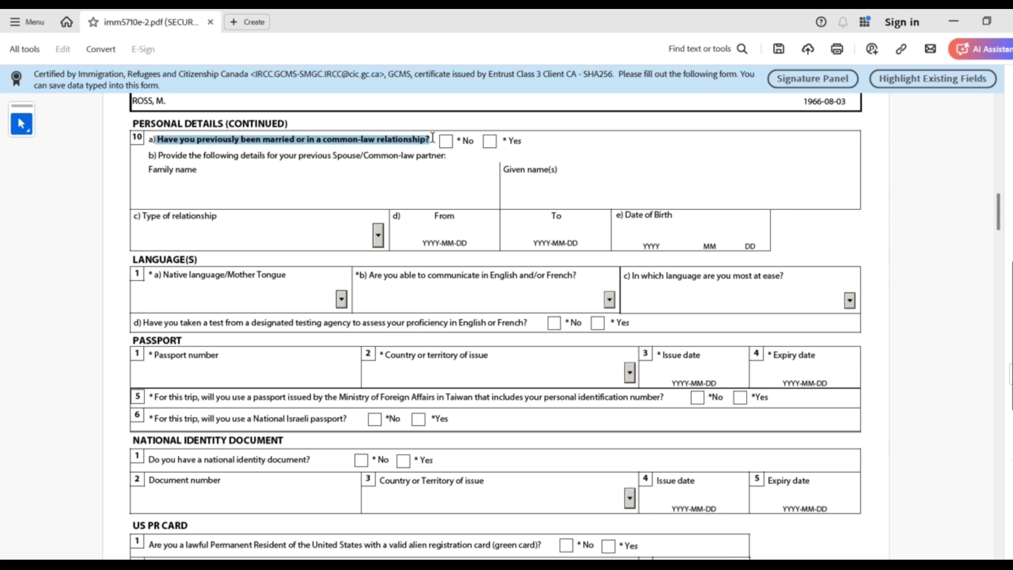
pyautogui.click(446, 141)
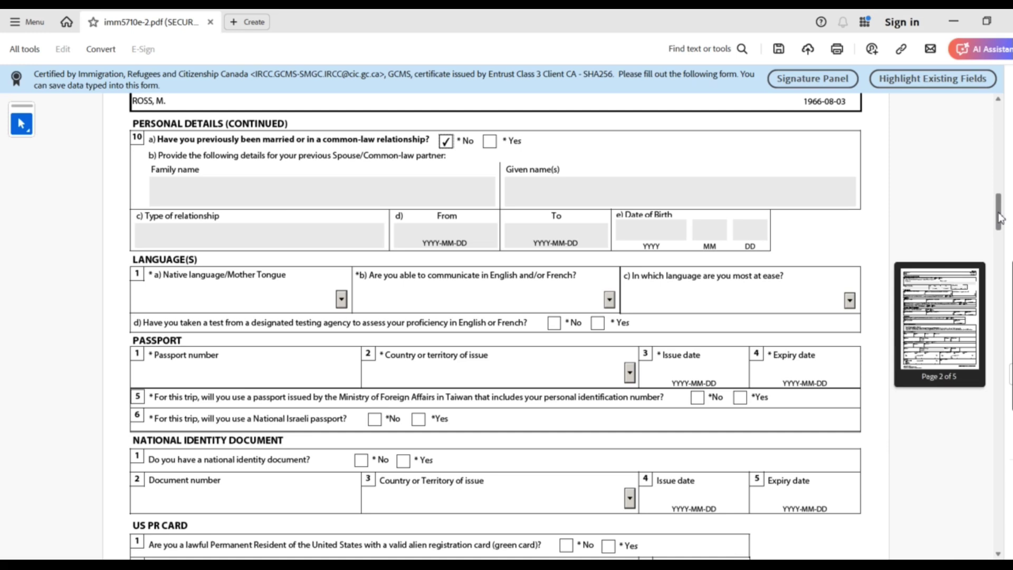
pyautogui.moveTo(998, 214); pyautogui.dragTo(1003, 238)
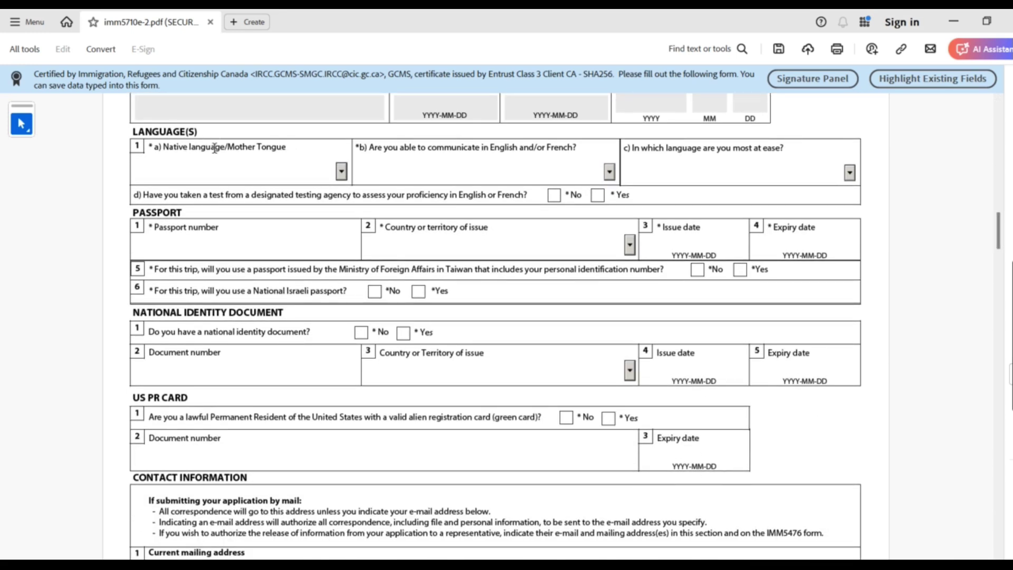
# Choose Turkish as the native language
pyautogui.click(342, 171)
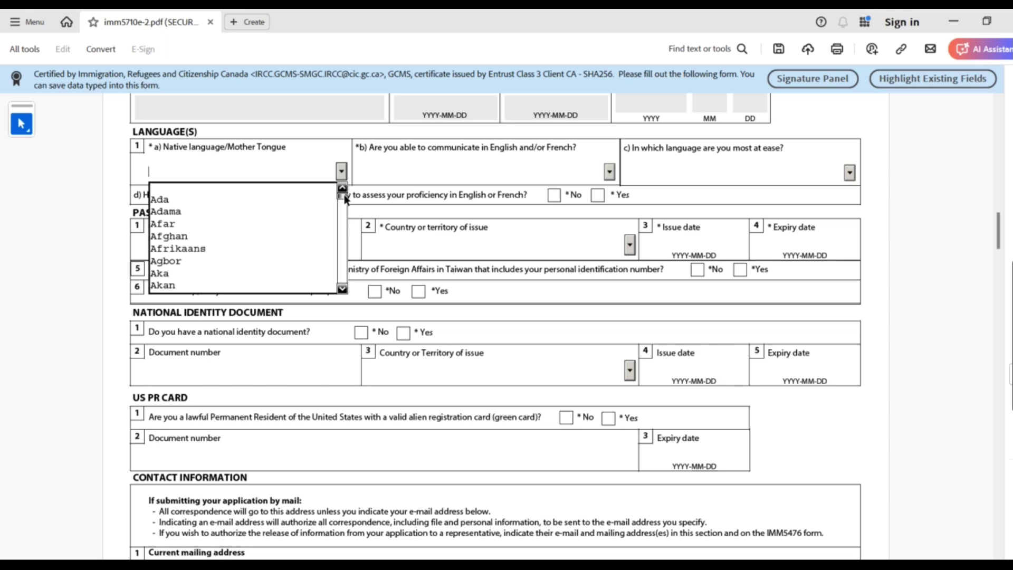
pyautogui.moveTo(342, 196); pyautogui.dragTo(343, 273)
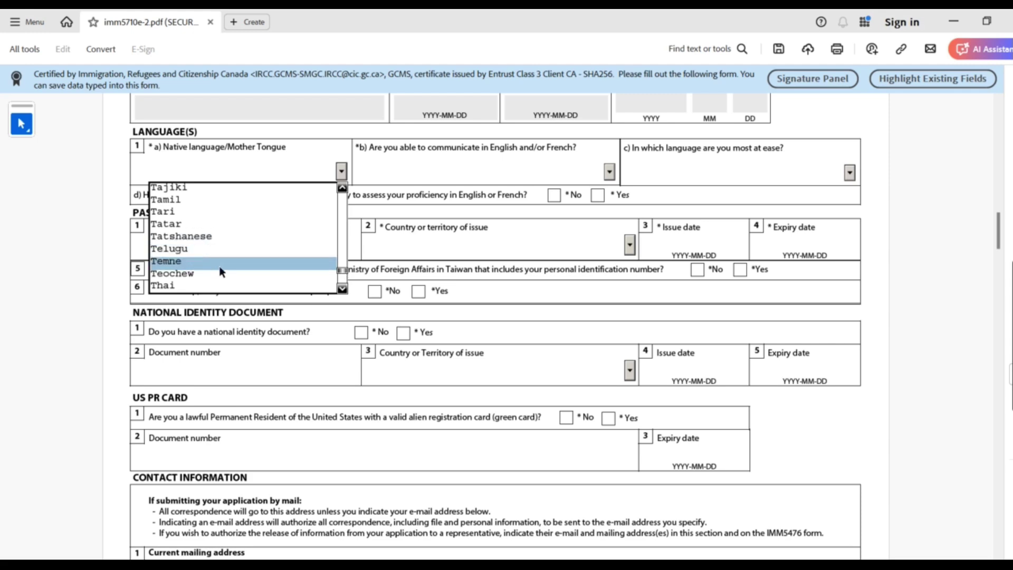
pyautogui.click(343, 290)
pyautogui.click(343, 289)
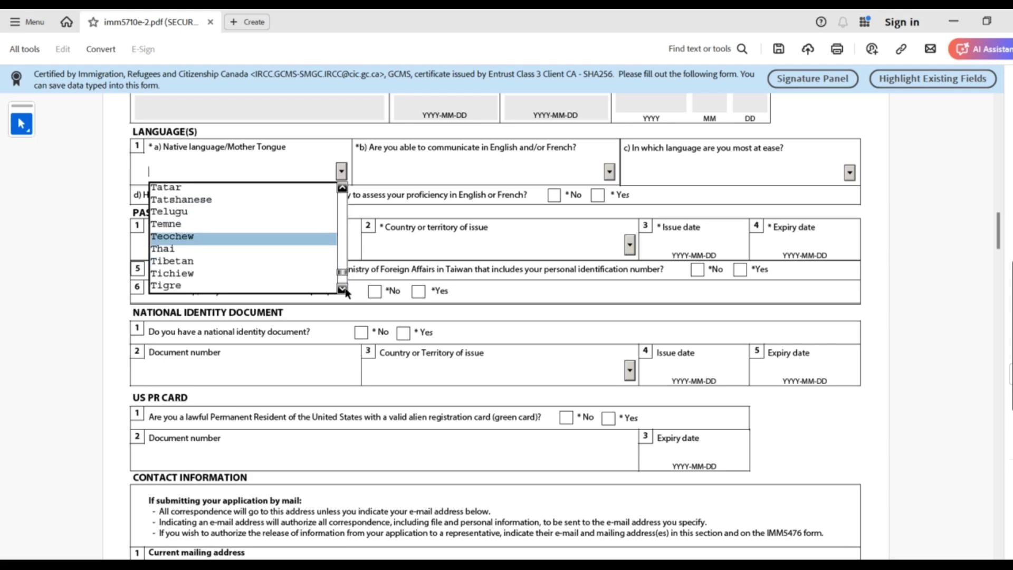
pyautogui.click(343, 289)
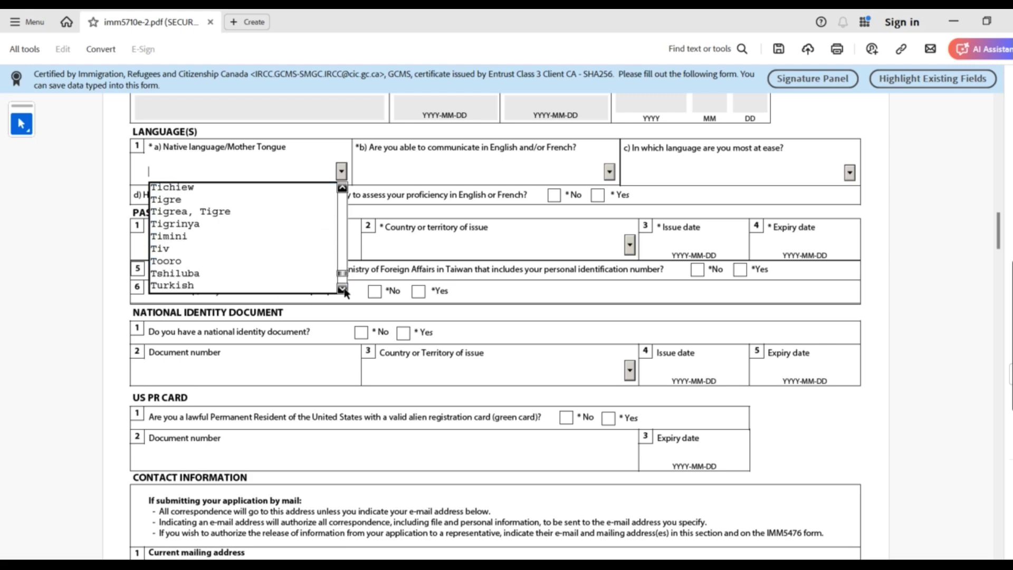
pyautogui.click(264, 273)
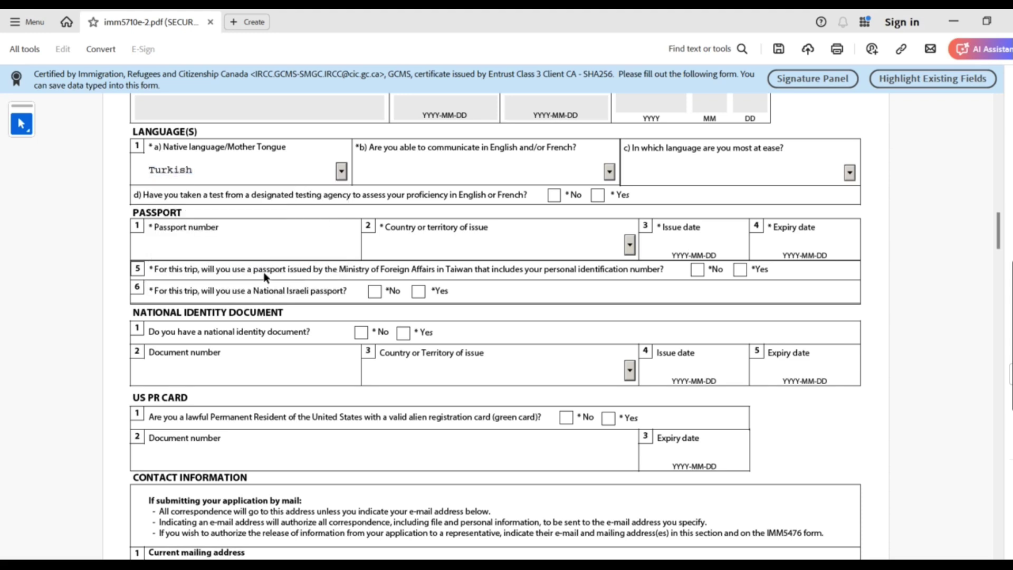
# Pick English as the communication language and answer Yes to having taken a language test
pyautogui.moveTo(383, 148); pyautogui.dragTo(565, 150)
pyautogui.click(610, 172)
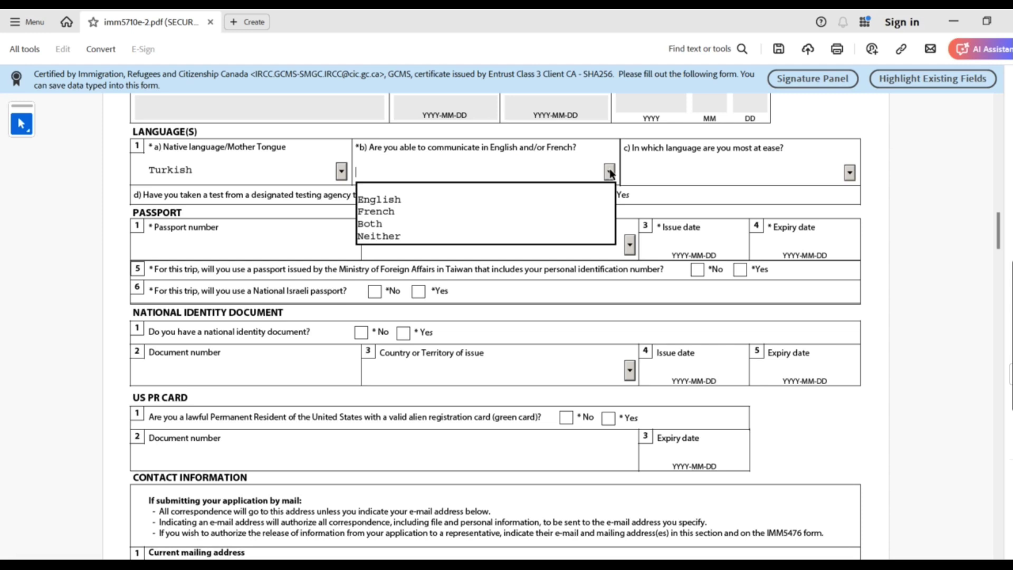
pyautogui.click(489, 198)
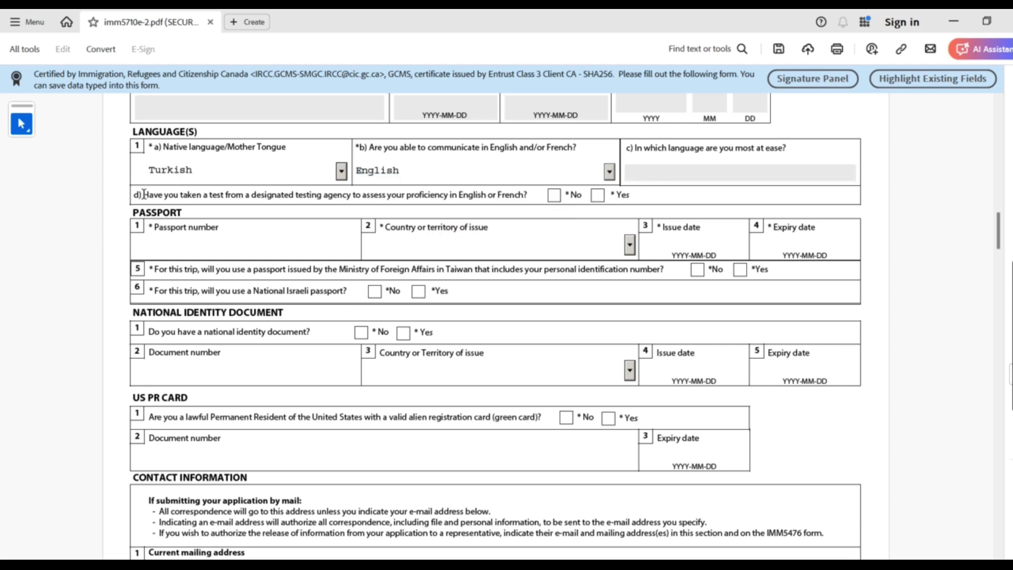
pyautogui.moveTo(144, 194); pyautogui.dragTo(544, 191)
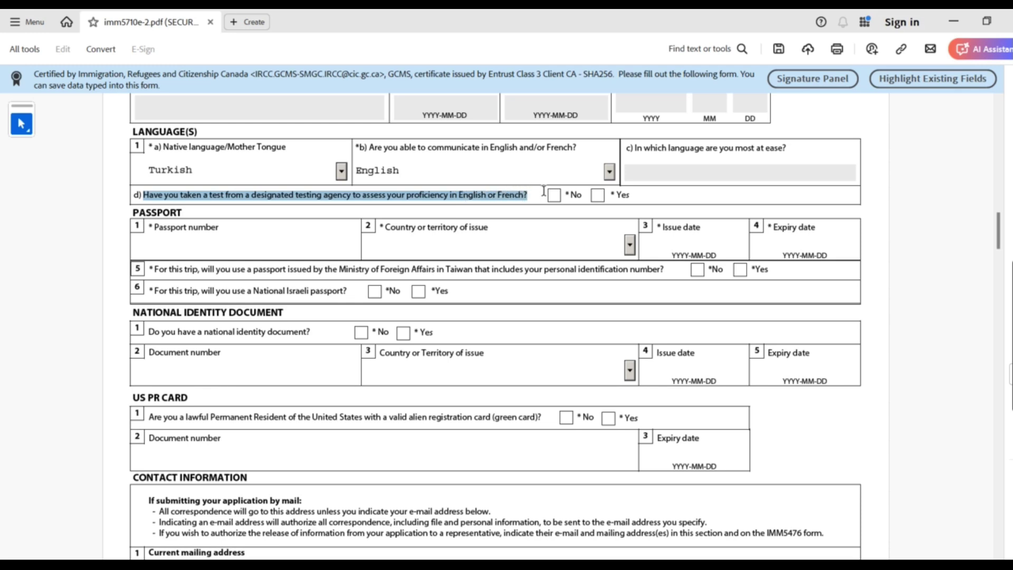
pyautogui.click(598, 196)
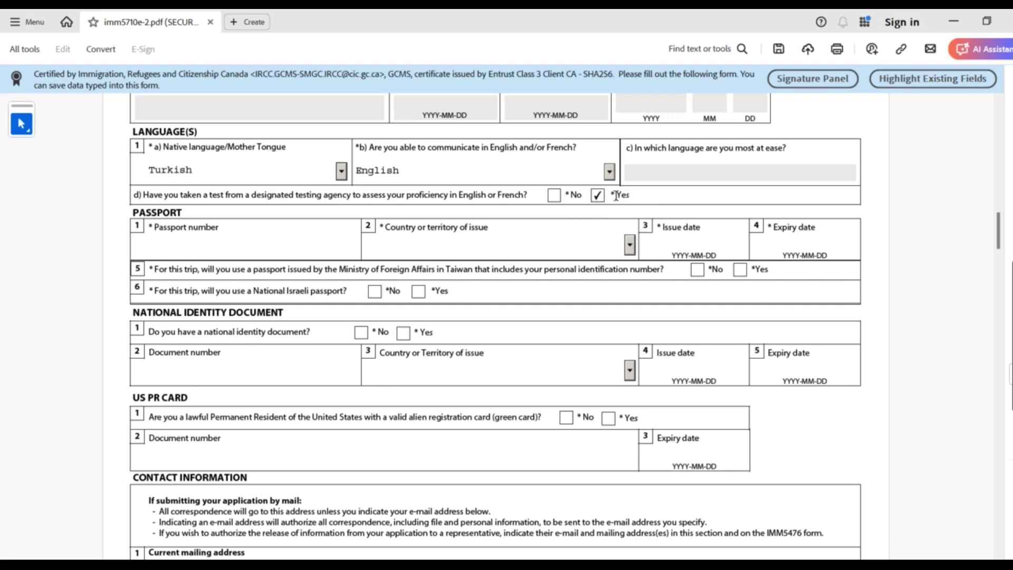
pyautogui.moveTo(615, 194); pyautogui.dragTo(633, 194)
# Enter the applicant's passport number
pyautogui.click(597, 220)
pyautogui.click(599, 196)
pyautogui.click(599, 196)
pyautogui.click(598, 196)
pyautogui.moveTo(130, 214); pyautogui.dragTo(623, 246)
pyautogui.click(320, 250)
pyautogui.write('B9876543')
# Set passport country of issue to Turkey, issued 2019-01-01, expiring 2029-01-01
pyautogui.click(436, 239)
pyautogui.click(633, 248)
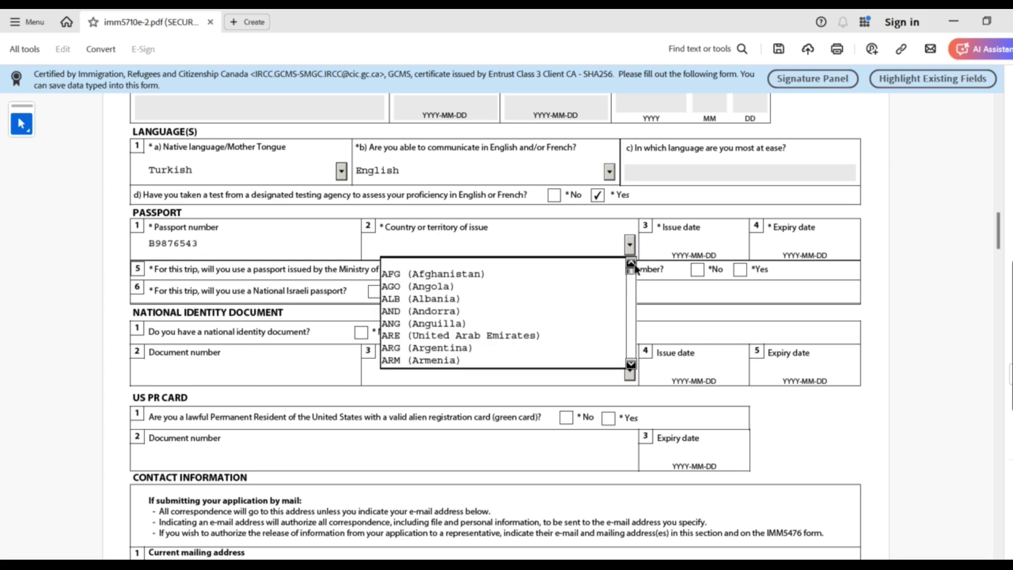
pyautogui.moveTo(635, 269); pyautogui.dragTo(636, 351)
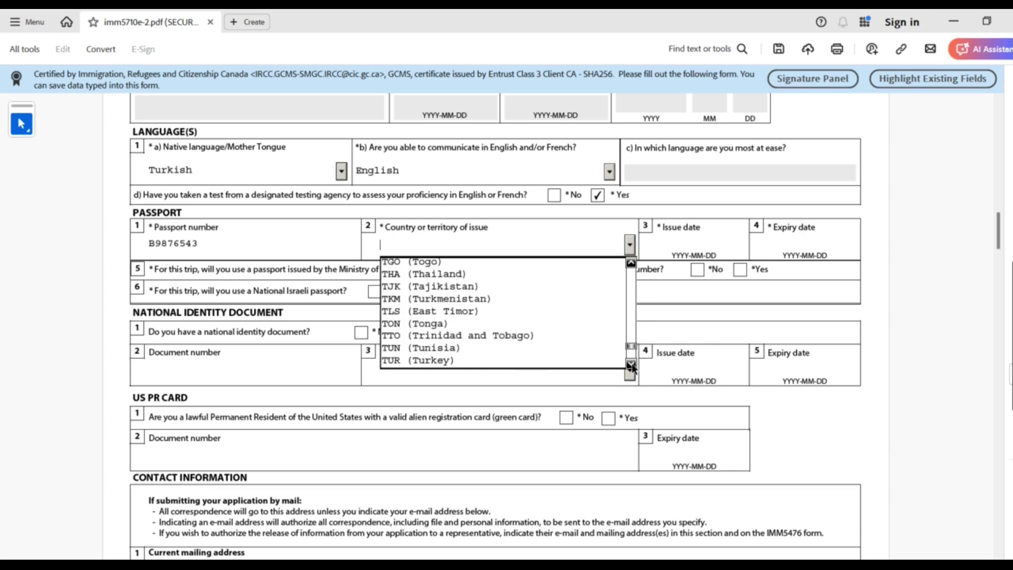
pyautogui.click(604, 360)
pyautogui.click(678, 244)
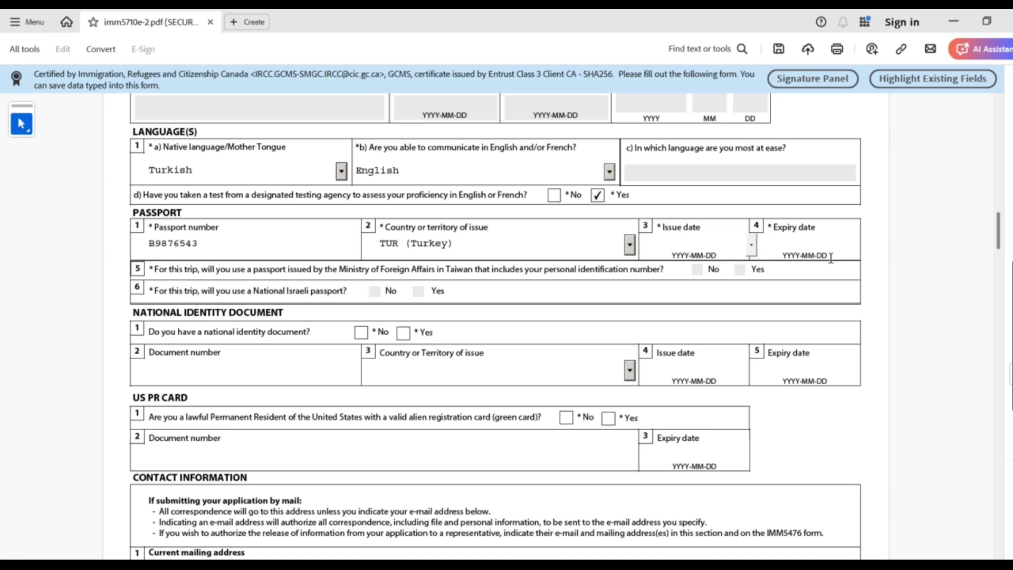
pyautogui.write('20')
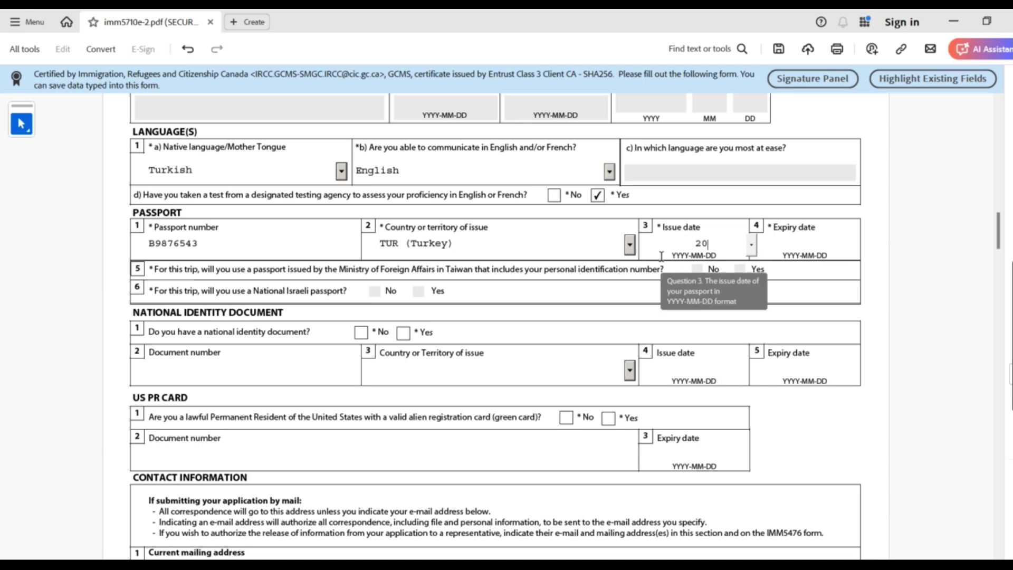
pyautogui.write('190101')
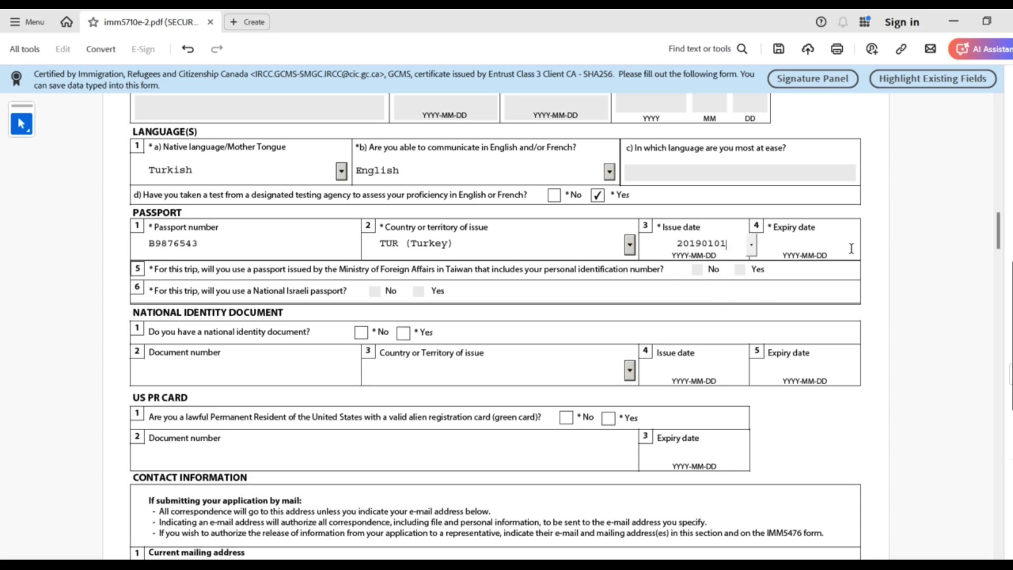
pyautogui.click(821, 243)
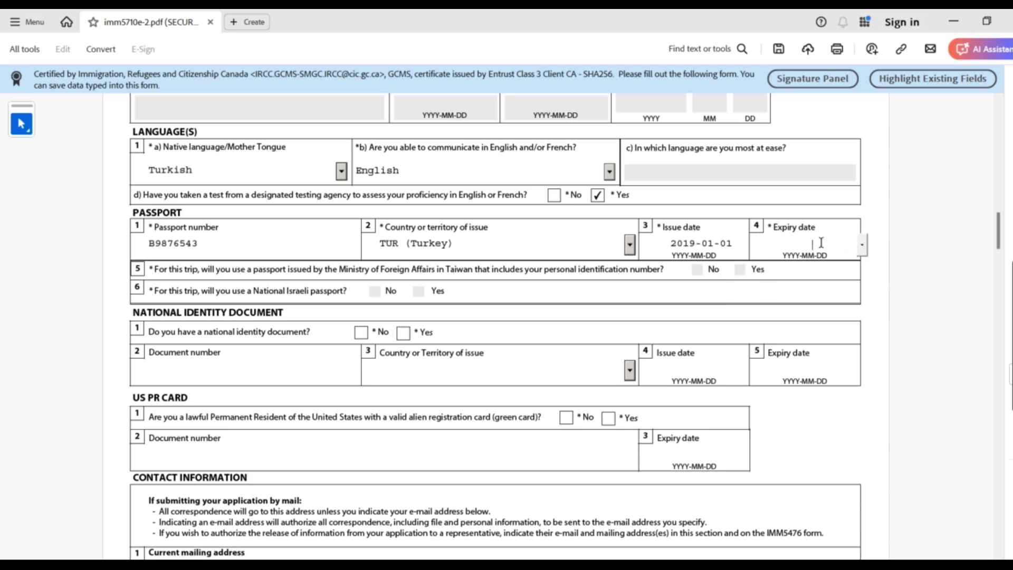
pyautogui.write('20290101')
pyautogui.moveTo(155, 272); pyautogui.dragTo(350, 285)
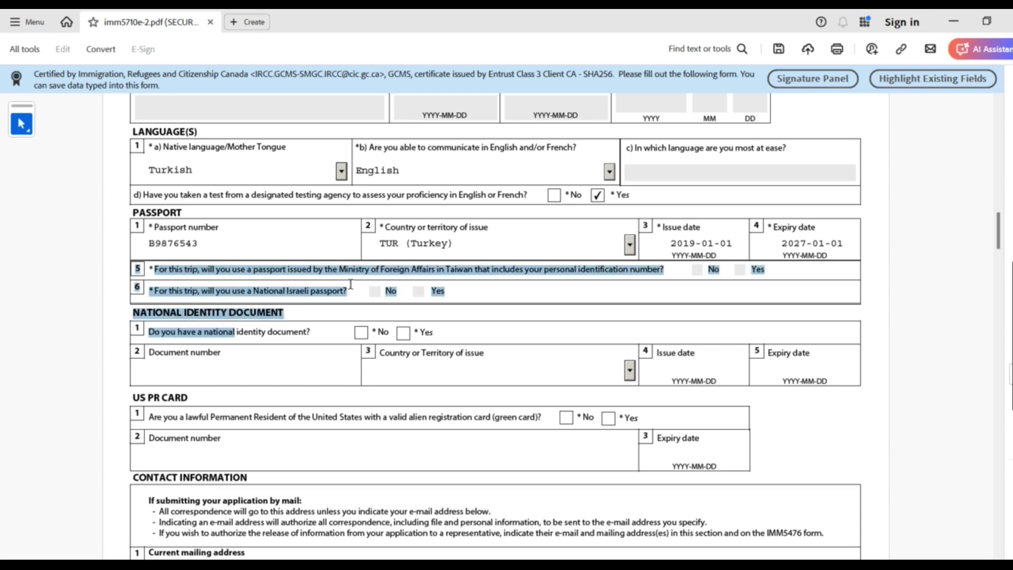
pyautogui.click(463, 286)
pyautogui.moveTo(453, 290); pyautogui.dragTo(288, 270)
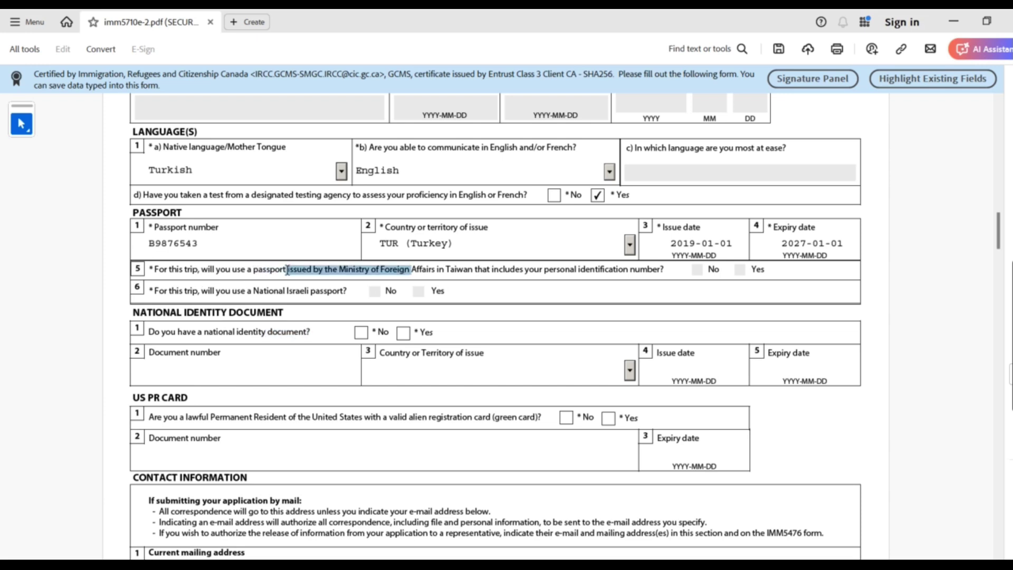
pyautogui.moveTo(214, 282); pyautogui.dragTo(262, 284)
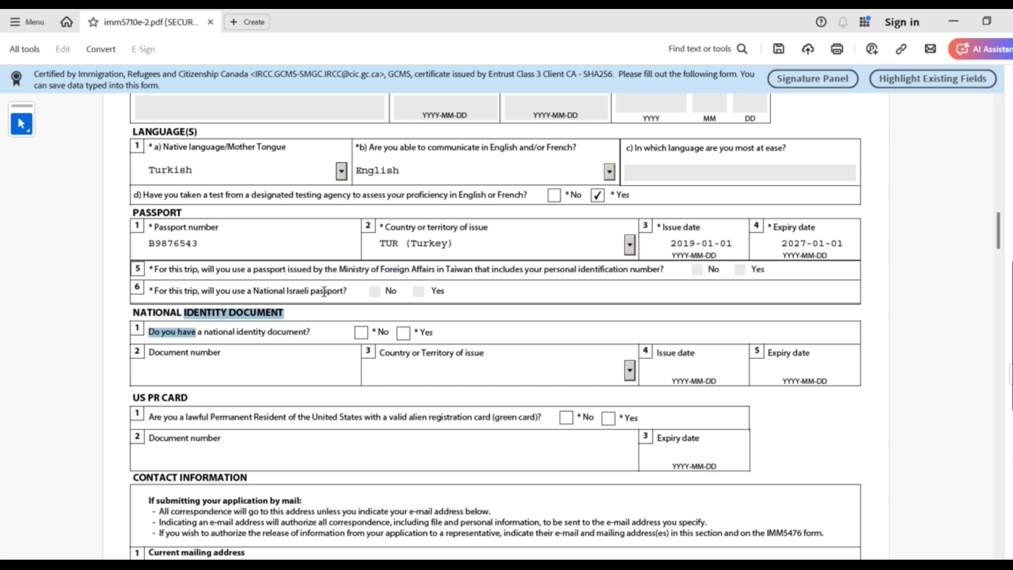
pyautogui.click(407, 261)
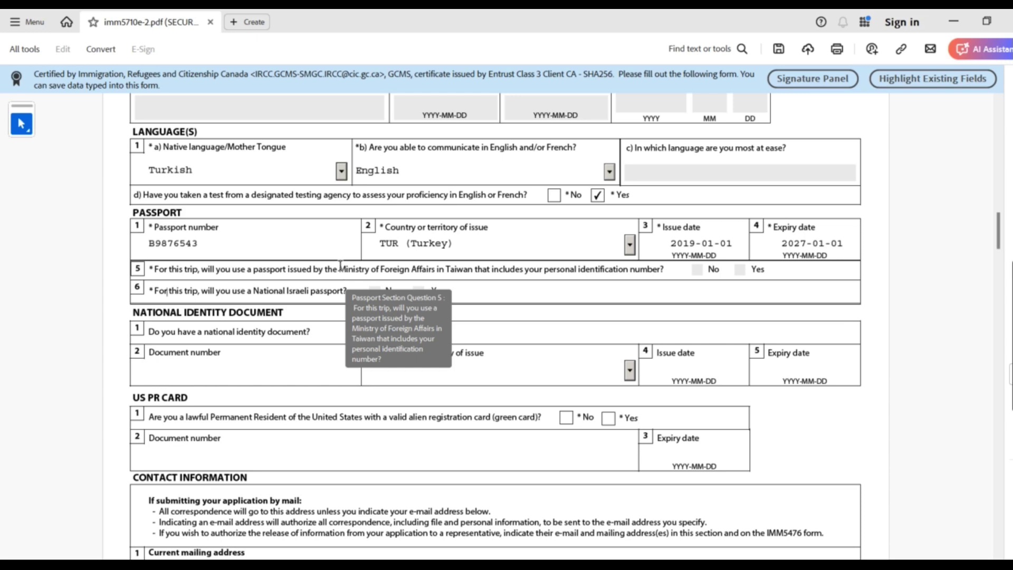
pyautogui.moveTo(446, 270); pyautogui.dragTo(477, 270)
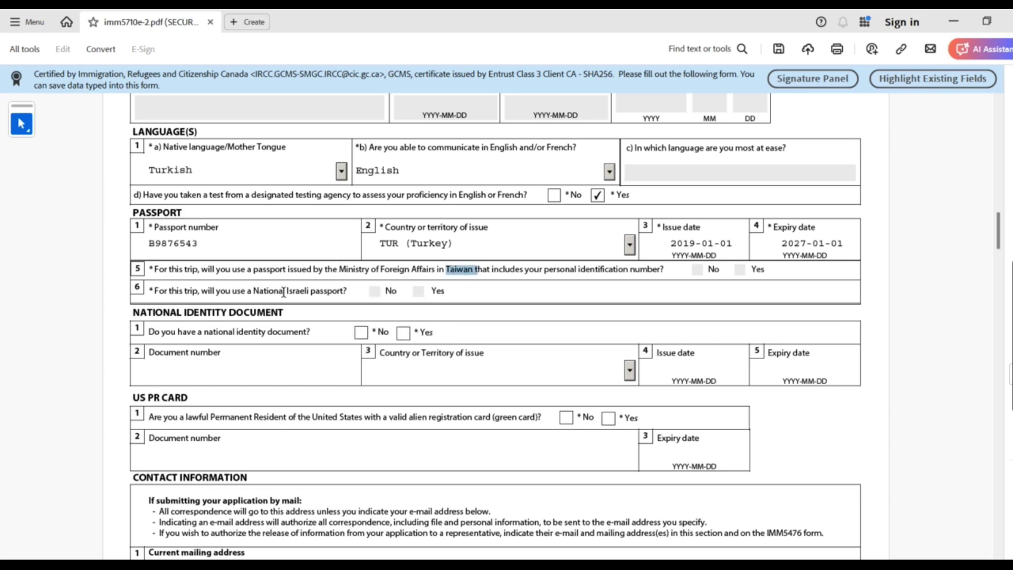
pyautogui.moveTo(254, 292); pyautogui.dragTo(316, 291)
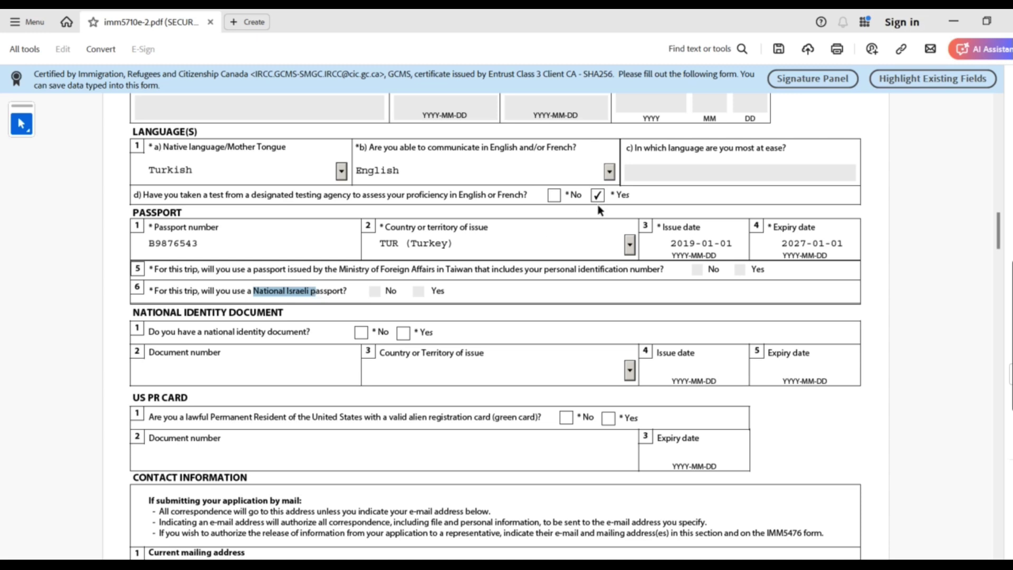
pyautogui.click(629, 245)
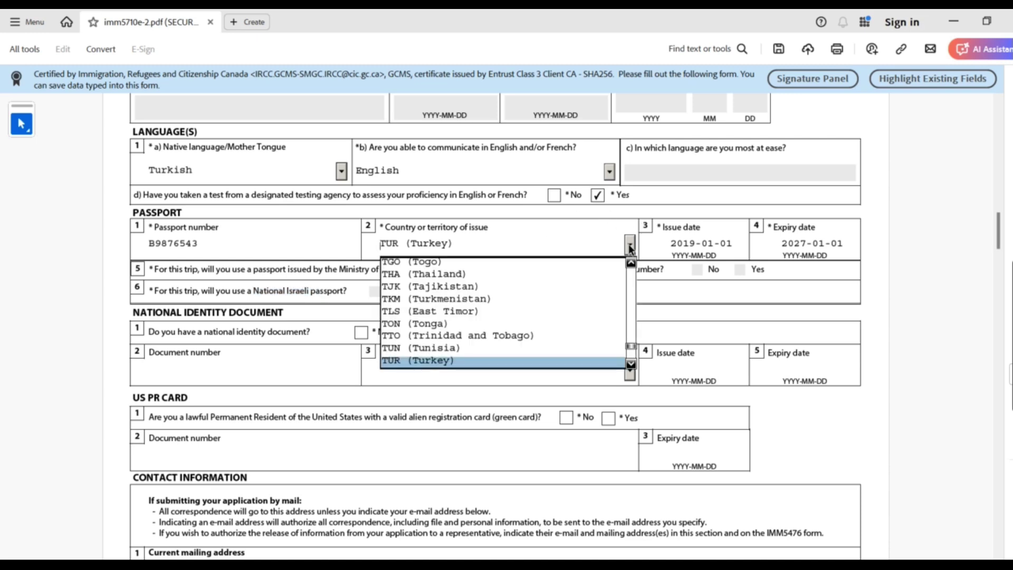
pyautogui.click(629, 245)
pyautogui.click(630, 244)
pyautogui.click(630, 244)
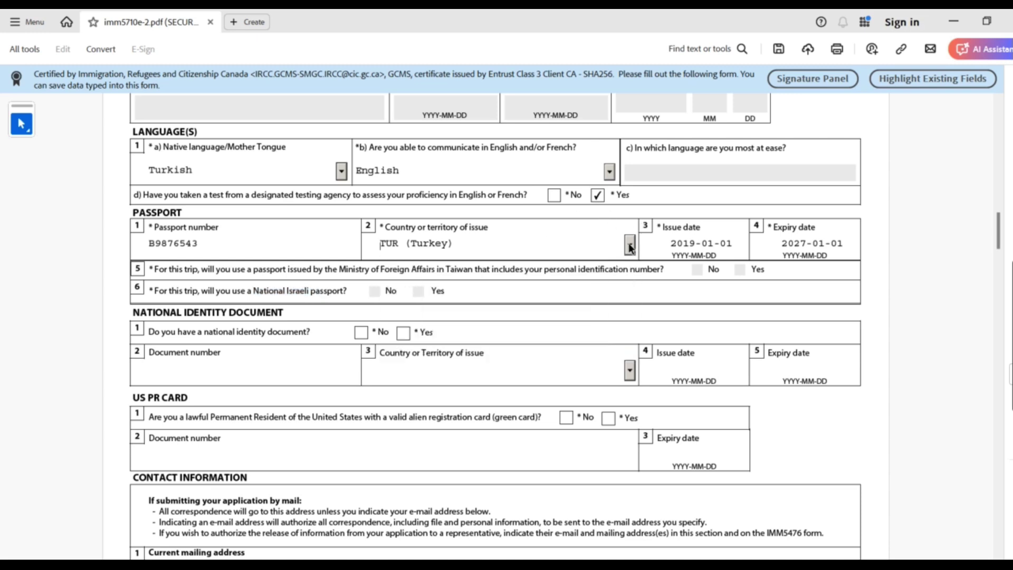
pyautogui.click(629, 244)
pyautogui.click(630, 244)
pyautogui.click(629, 244)
pyautogui.click(191, 292)
pyautogui.moveTo(170, 269); pyautogui.dragTo(267, 269)
pyautogui.moveTo(217, 291); pyautogui.dragTo(311, 291)
pyautogui.click(448, 288)
pyautogui.moveTo(218, 271); pyautogui.dragTo(268, 285)
pyautogui.click(219, 290)
pyautogui.doubleClick(451, 271)
pyautogui.moveTo(310, 291)
pyautogui.mouseDown()
pyautogui.moveTo(280, 291)
pyautogui.moveTo(268, 278)
pyautogui.moveTo(302, 274)
pyautogui.mouseUp()
pyautogui.click(301, 273)
pyautogui.moveTo(437, 270); pyautogui.dragTo(471, 271)
pyautogui.moveTo(253, 291); pyautogui.dragTo(310, 291)
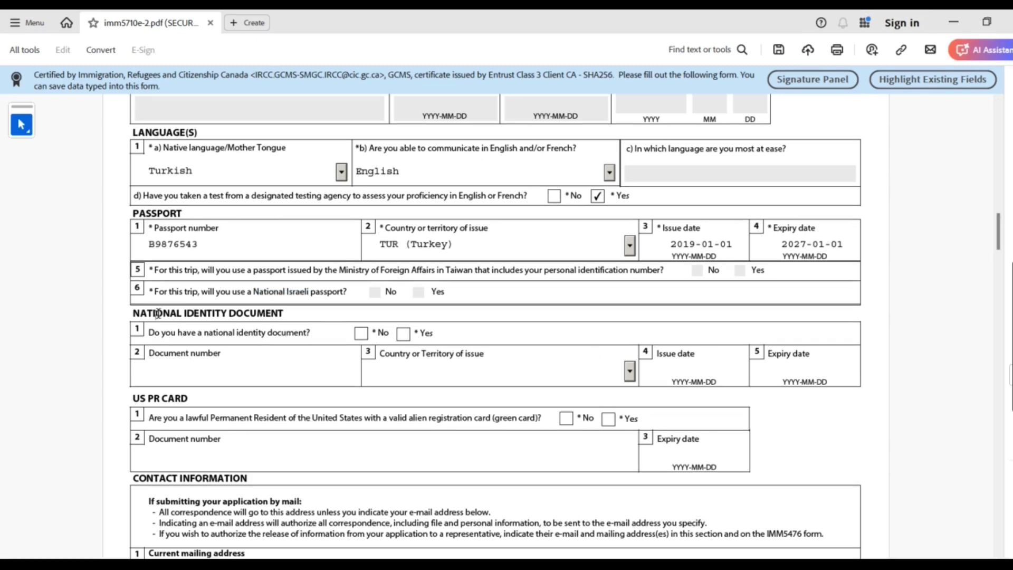
# Tick No for having a national identity document, reverting from a brief Yes
pyautogui.moveTo(132, 313); pyautogui.dragTo(298, 313)
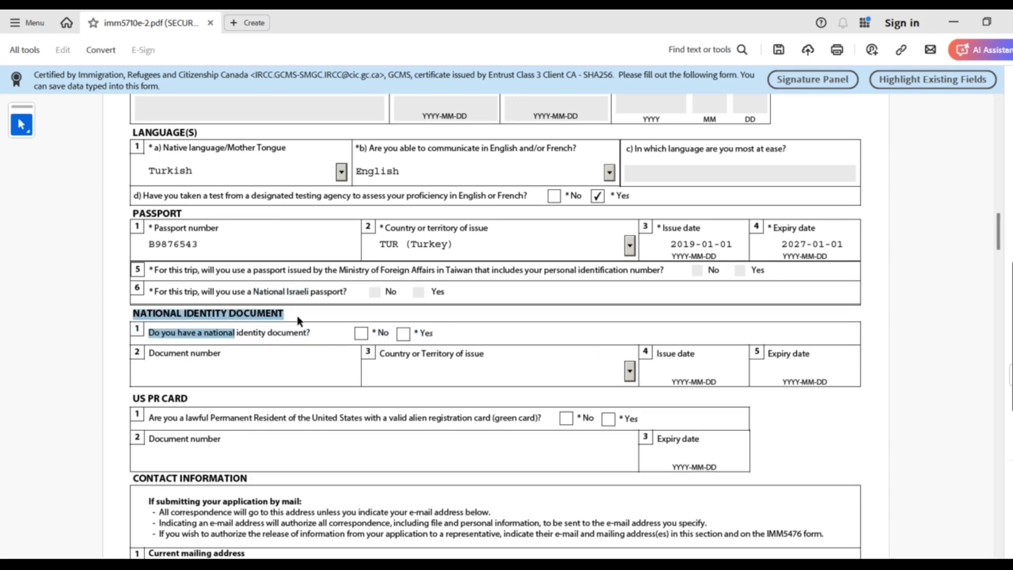
pyautogui.click(316, 334)
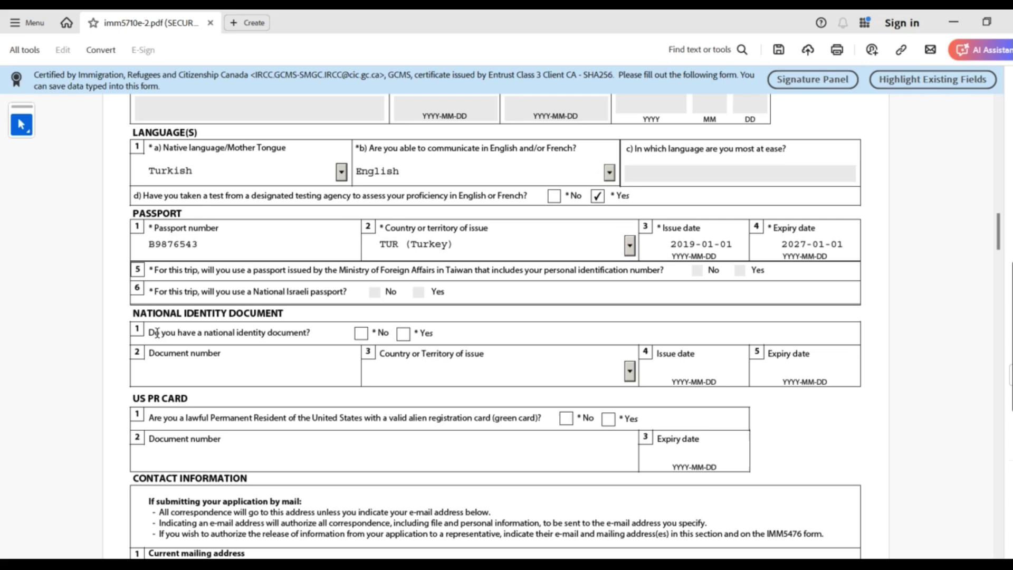
pyautogui.moveTo(157, 333); pyautogui.dragTo(312, 332)
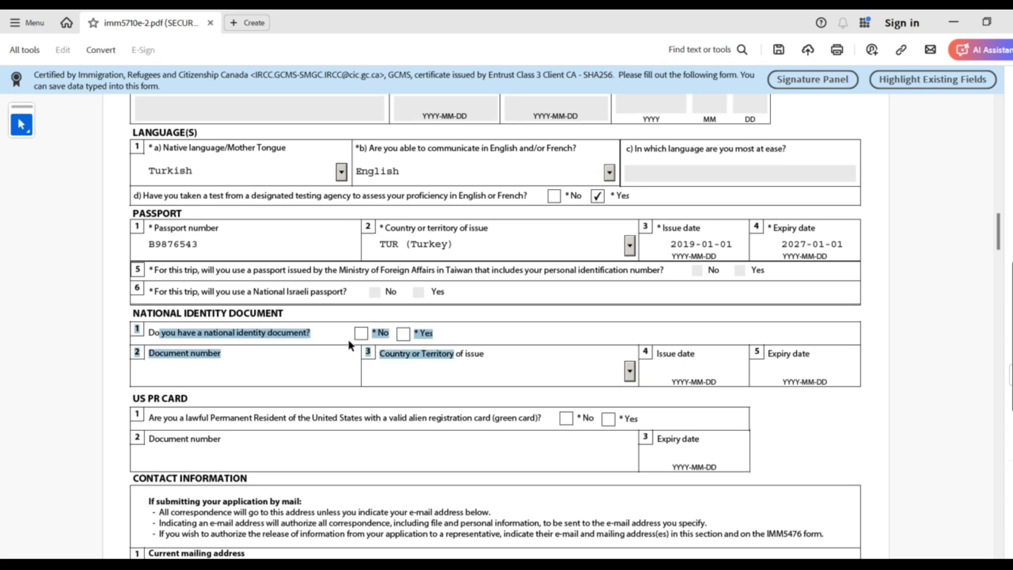
pyautogui.click(362, 334)
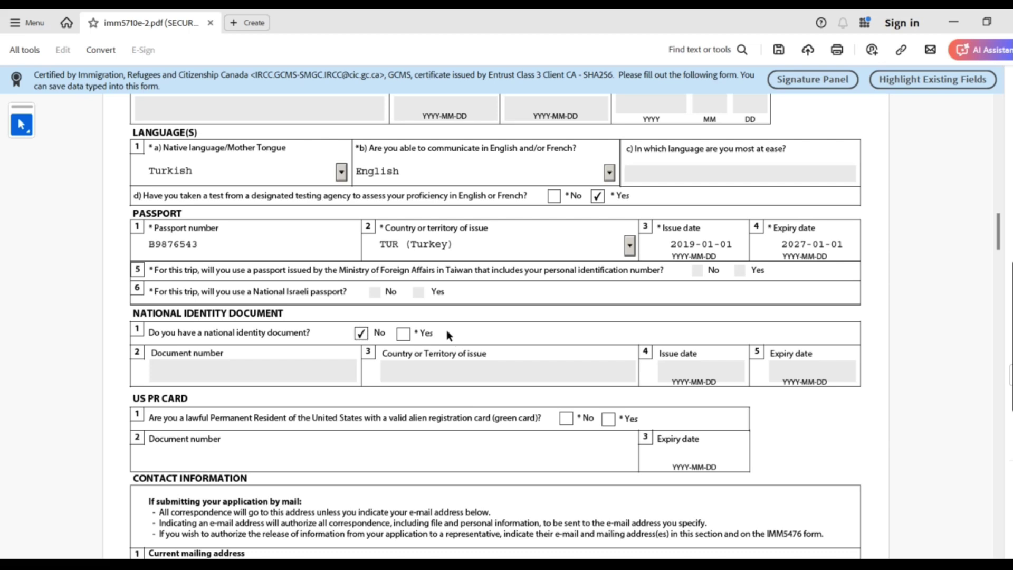
pyautogui.click(403, 334)
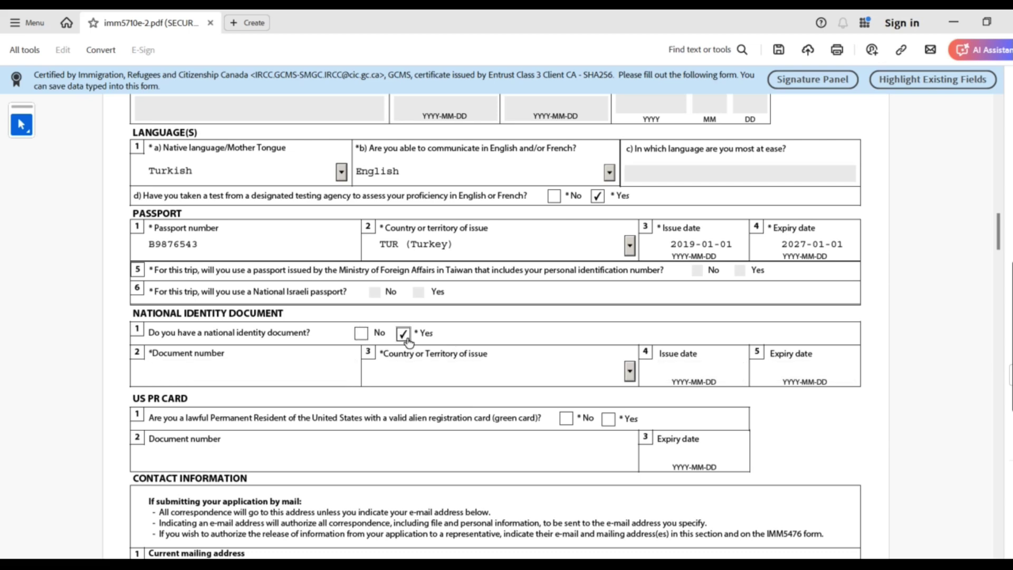
pyautogui.click(709, 371)
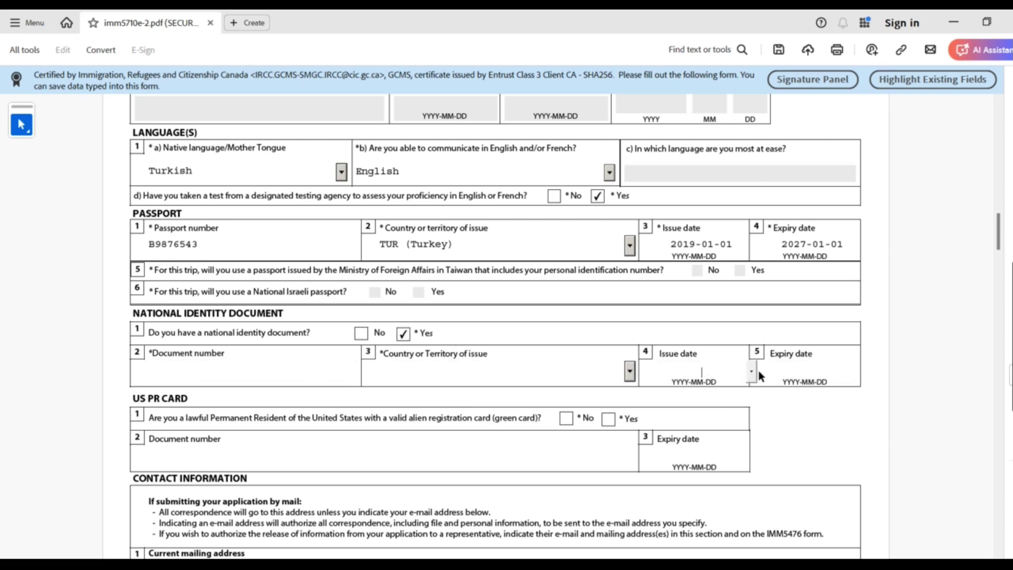
pyautogui.click(362, 334)
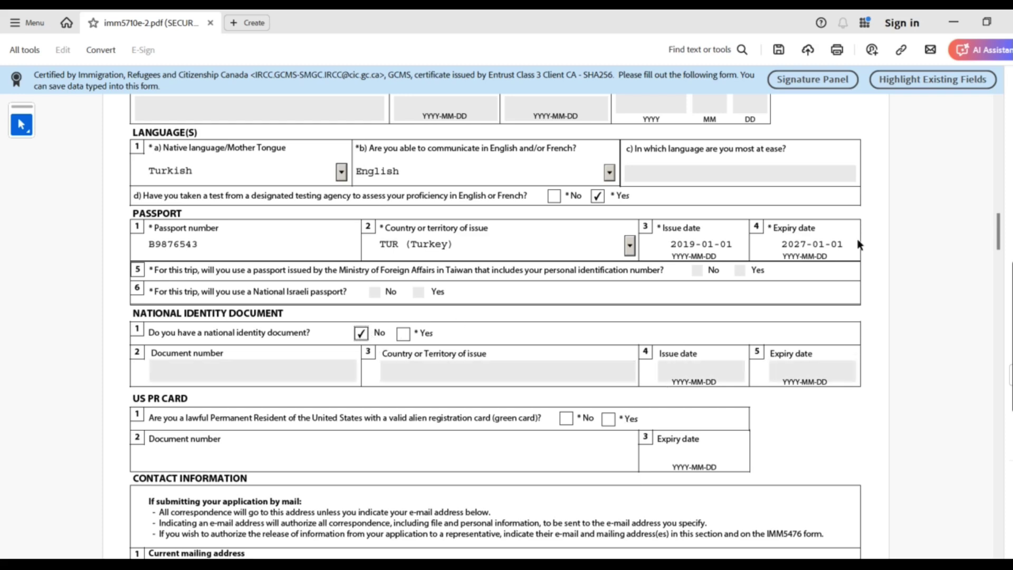
pyautogui.moveTo(1001, 239); pyautogui.dragTo(1001, 269)
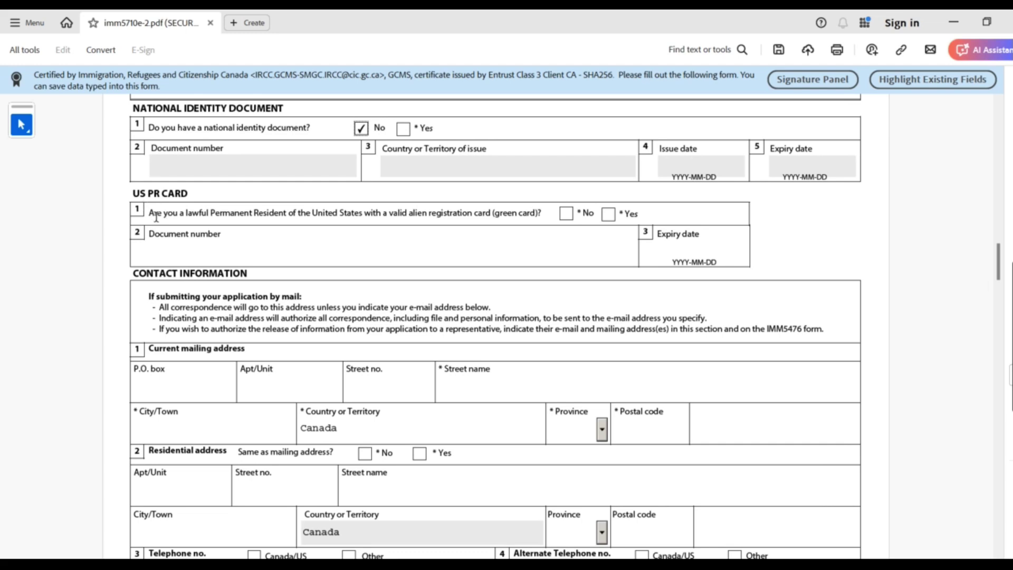
# Tick No for holding a US permanent resident (green) card
pyautogui.moveTo(390, 212); pyautogui.dragTo(262, 213)
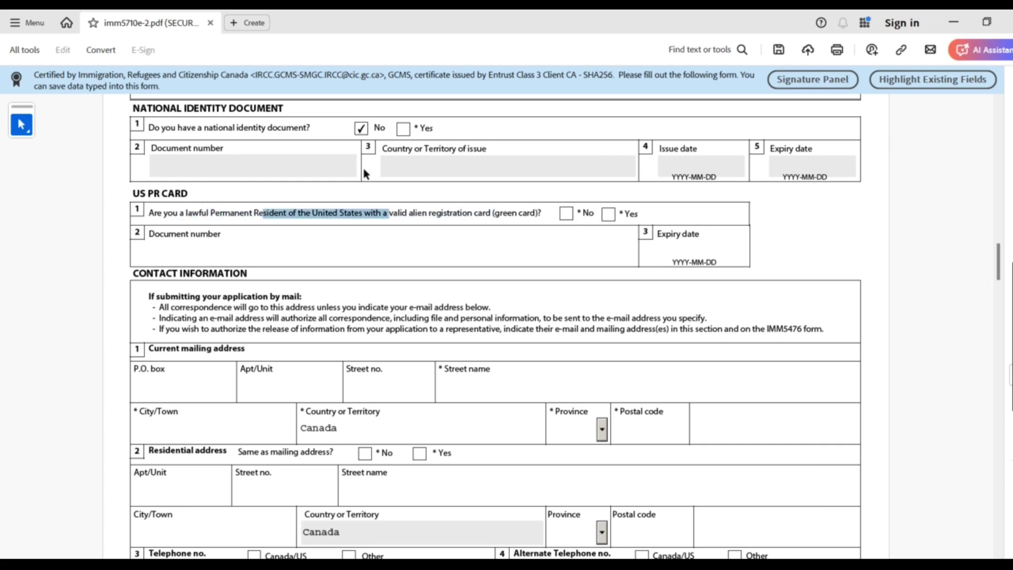
pyautogui.moveTo(541, 213); pyautogui.dragTo(493, 213)
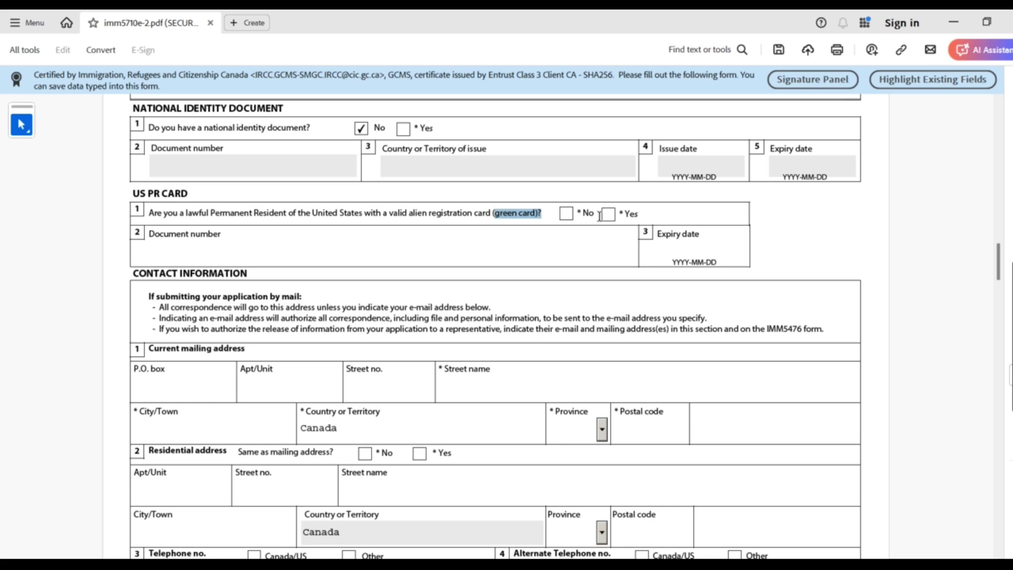
pyautogui.click(564, 215)
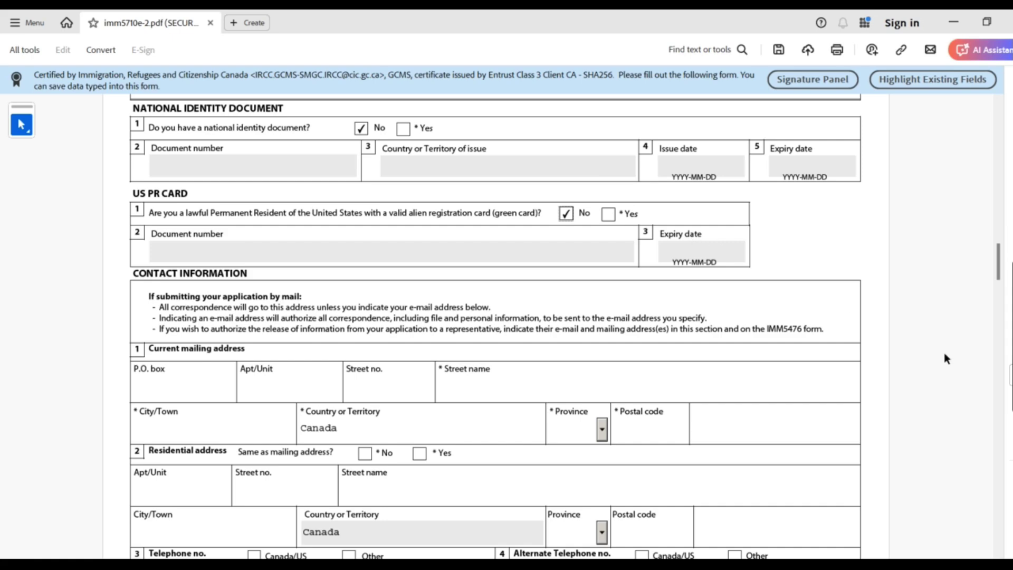
pyautogui.moveTo(1001, 264); pyautogui.dragTo(1003, 279)
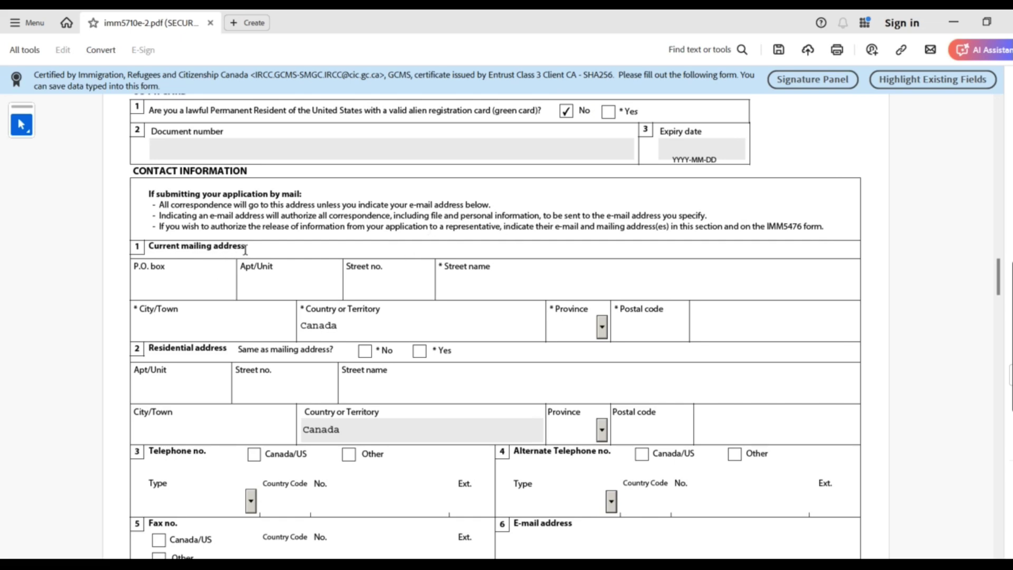
# Enter the mailing address street number and street name, correcting a mistyped letter
pyautogui.moveTo(159, 309); pyautogui.dragTo(181, 247)
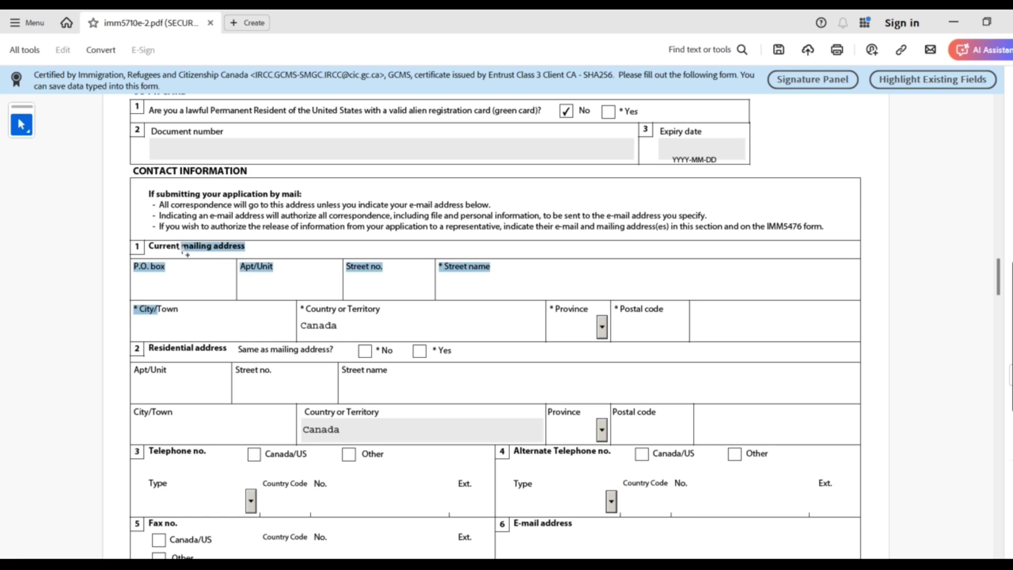
pyautogui.click(315, 290)
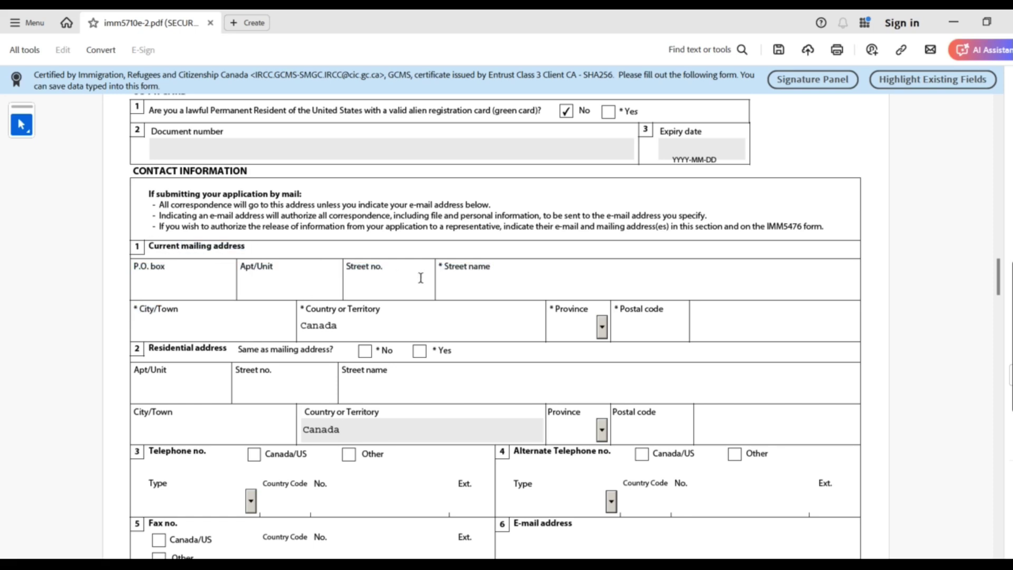
pyautogui.moveTo(275, 267)
pyautogui.mouseDown()
pyautogui.moveTo(239, 265)
pyautogui.moveTo(273, 267)
pyautogui.mouseUp()
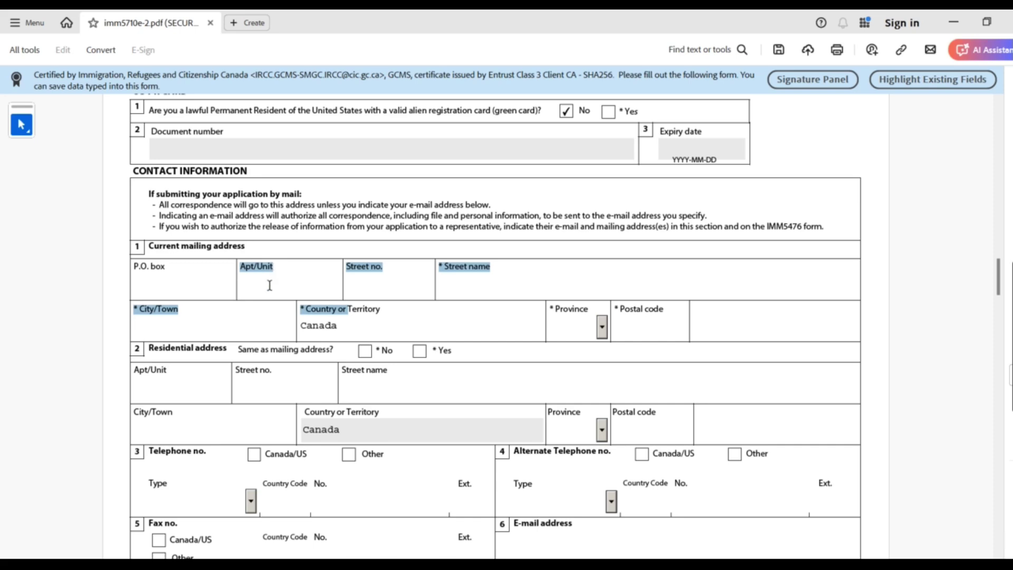
pyautogui.click(269, 288)
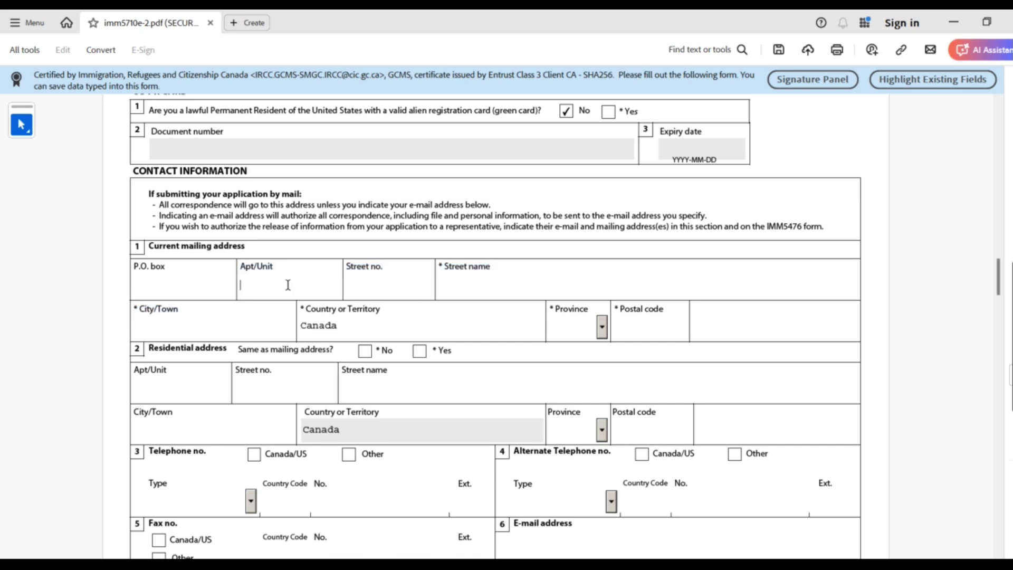
pyautogui.click(402, 283)
pyautogui.click(487, 273)
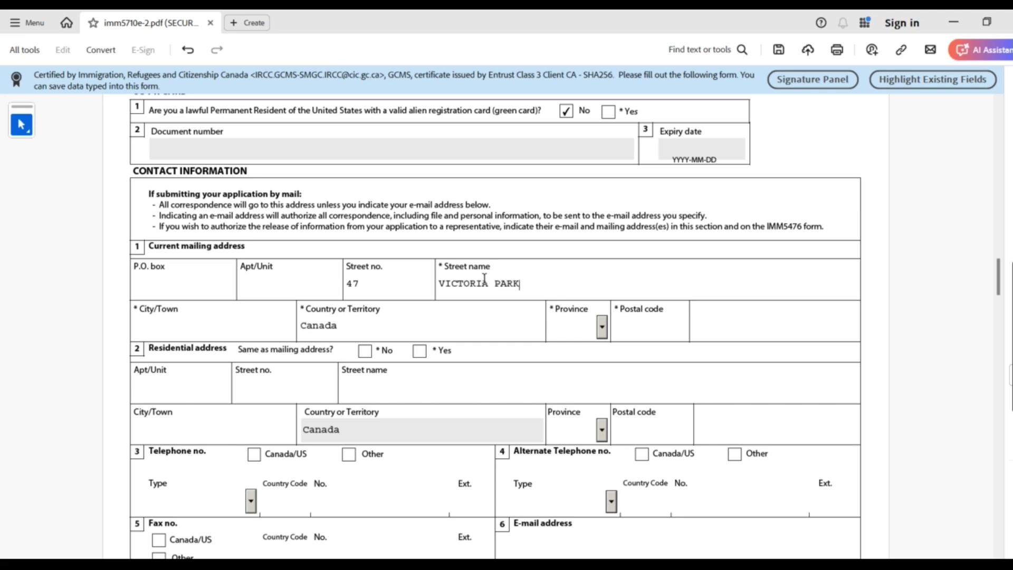
# Enter the mailing city, select ON as the province, and type the postal code
pyautogui.click(191, 328)
pyautogui.write('TORONOT')
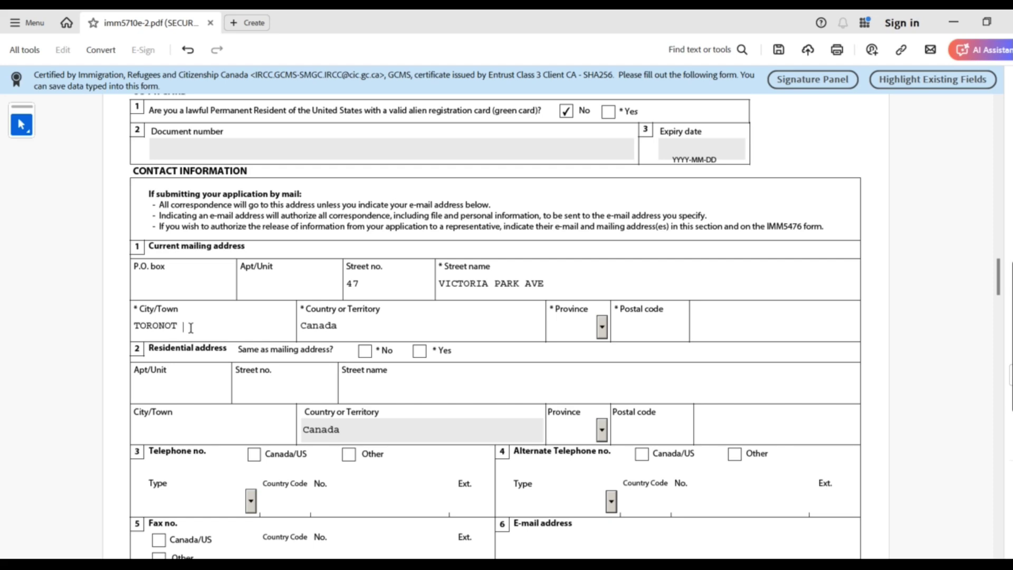
pyautogui.click(602, 327)
pyautogui.click(603, 427)
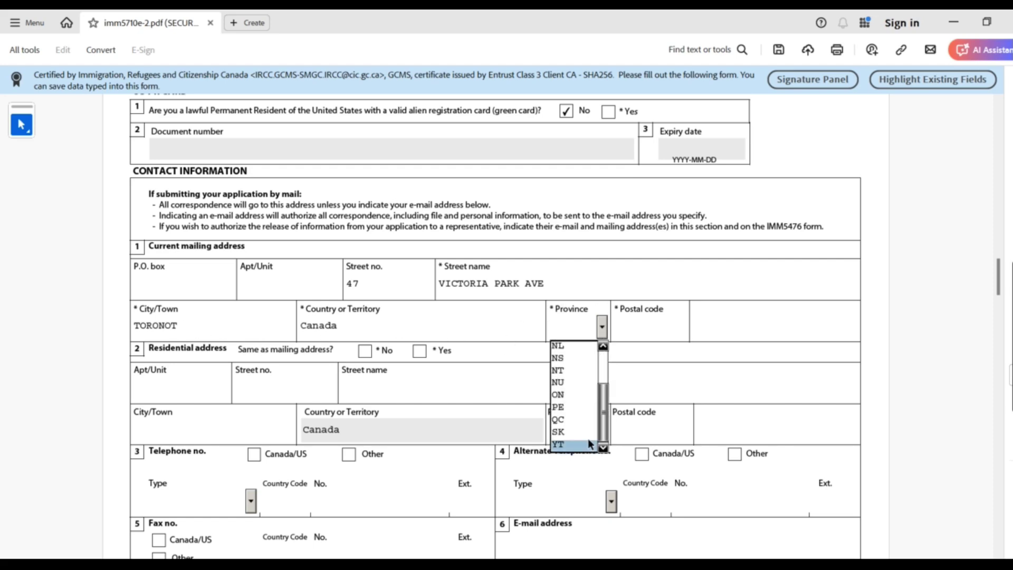
pyautogui.click(576, 396)
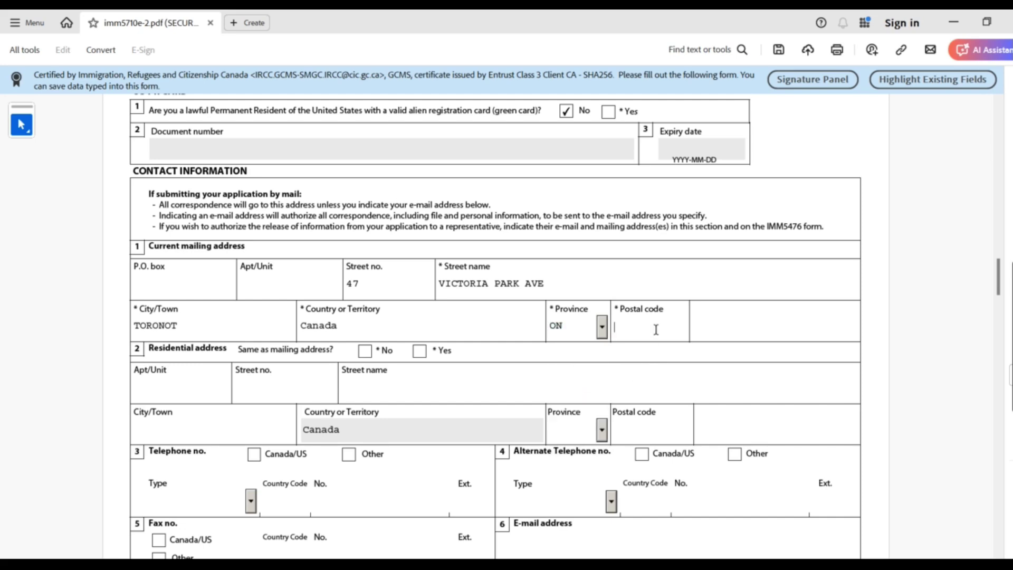
pyautogui.write('L1L1L1')
pyautogui.press('Left')
pyautogui.moveTo(164, 357); pyautogui.dragTo(339, 351)
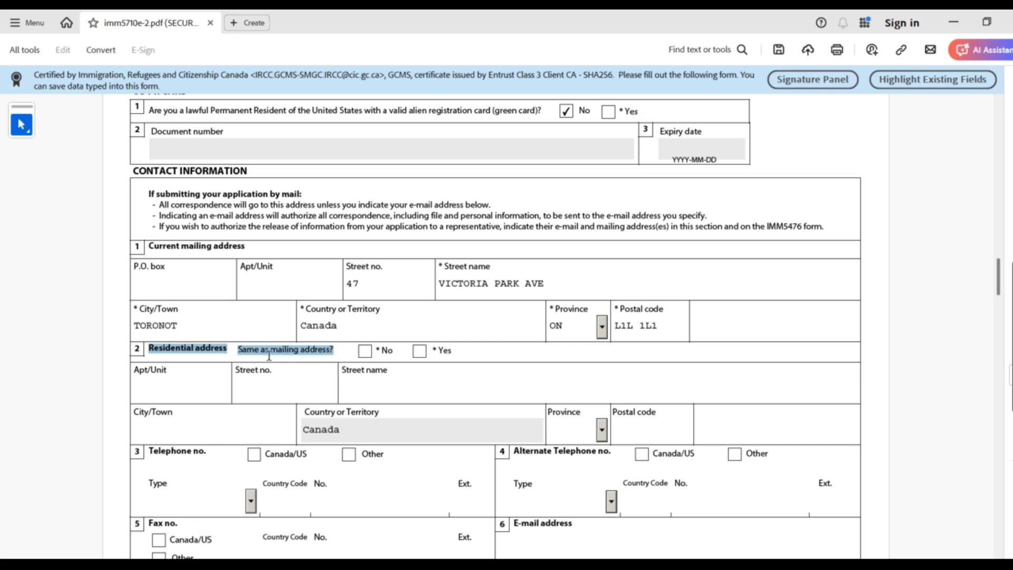
# Answer Yes to the residential address being the same as the mailing address
pyautogui.click(420, 352)
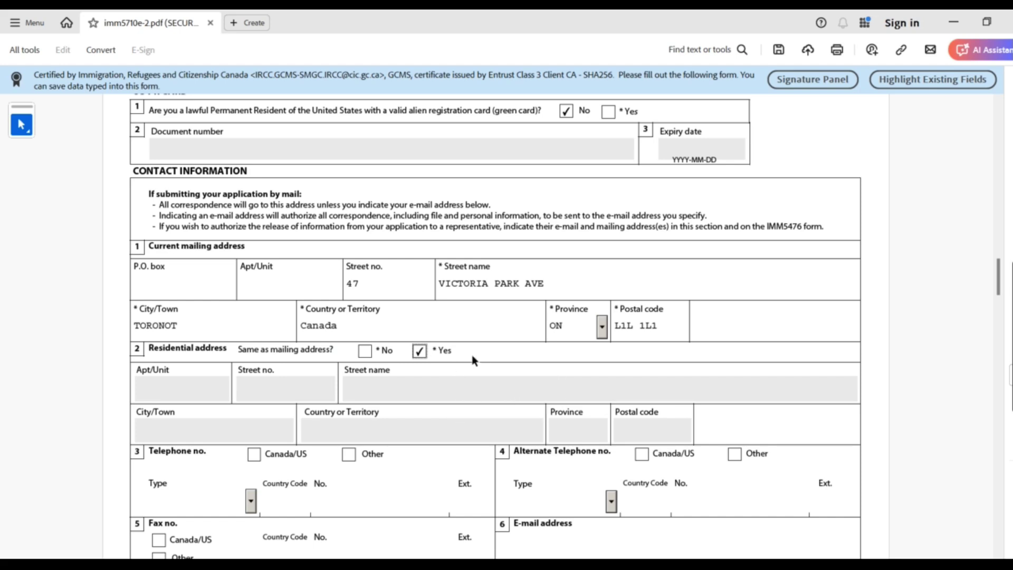
pyautogui.moveTo(433, 349); pyautogui.dragTo(461, 351)
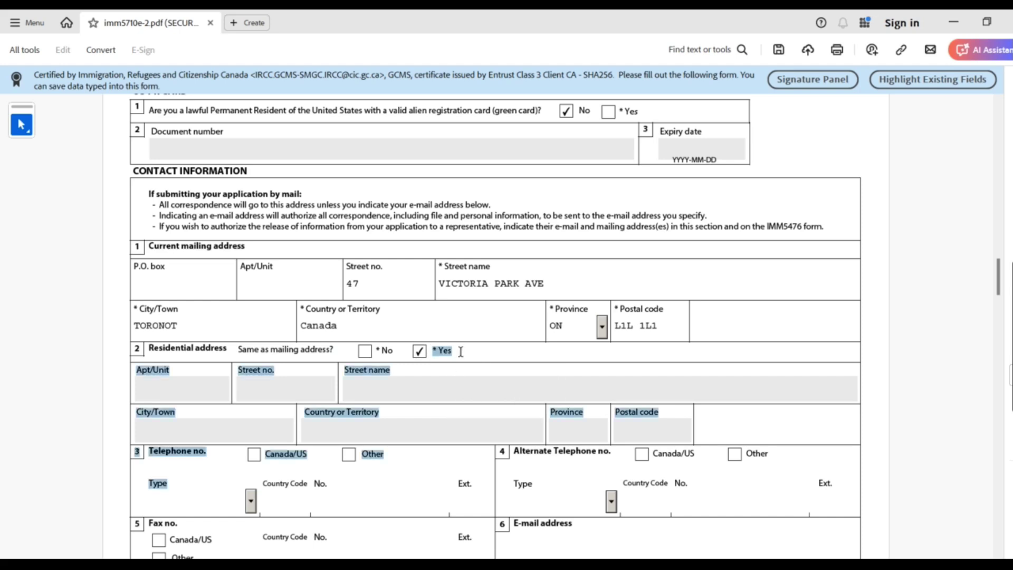
pyautogui.click(489, 362)
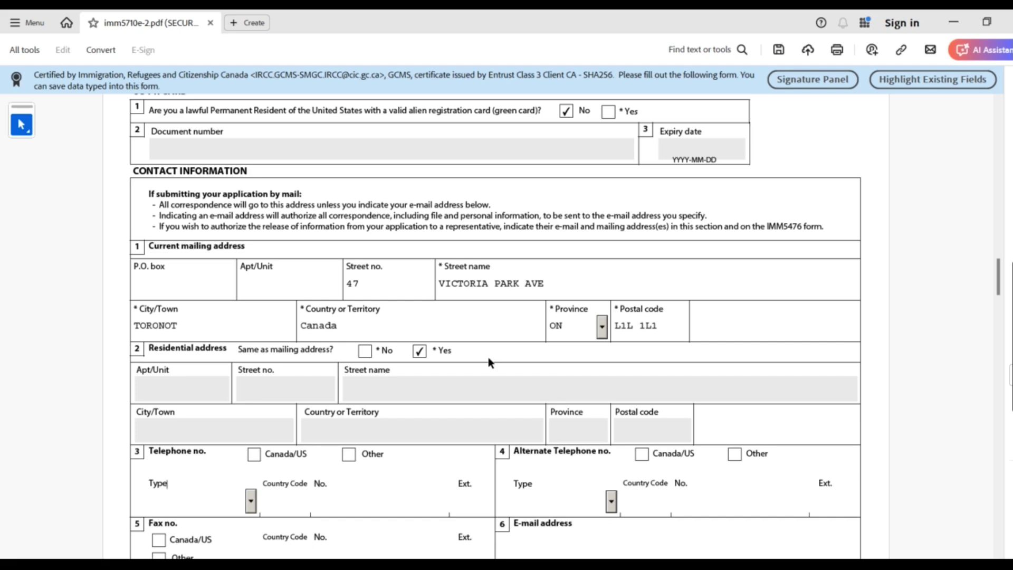
pyautogui.click(367, 351)
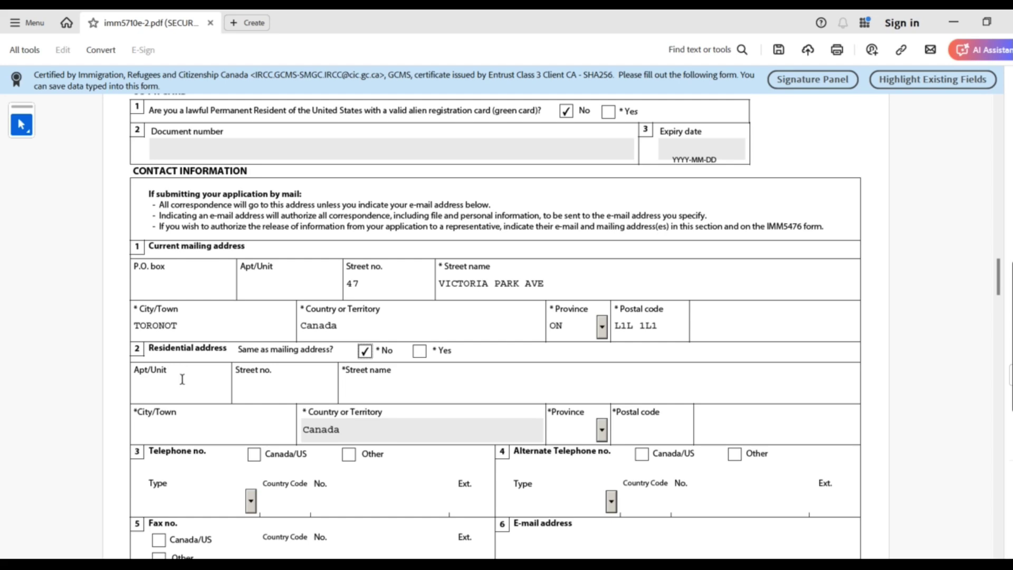
pyautogui.click(341, 385)
pyautogui.click(420, 351)
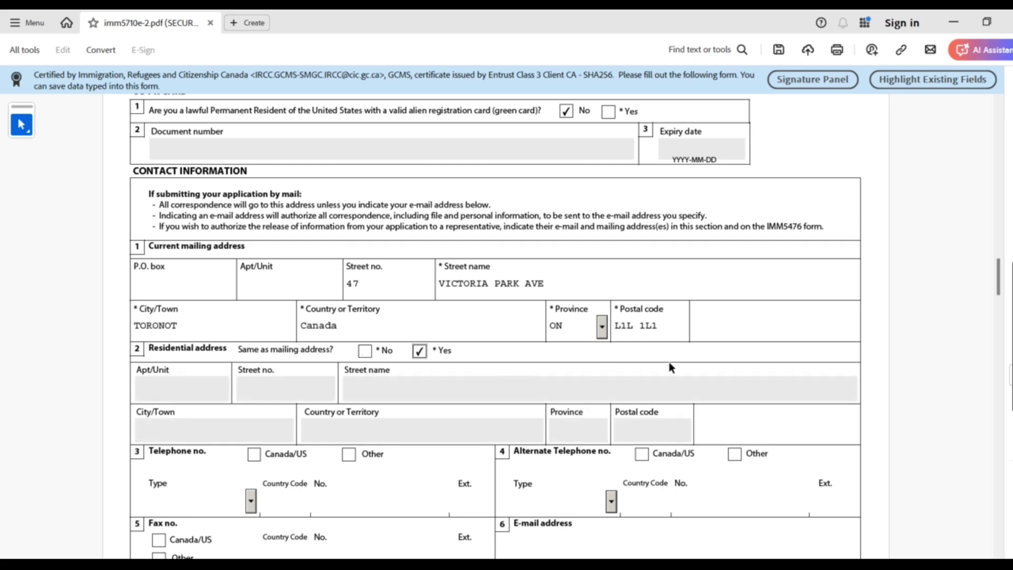
pyautogui.moveTo(1005, 276)
pyautogui.mouseDown()
pyautogui.moveTo(1006, 267)
pyautogui.moveTo(1006, 277)
pyautogui.mouseUp()
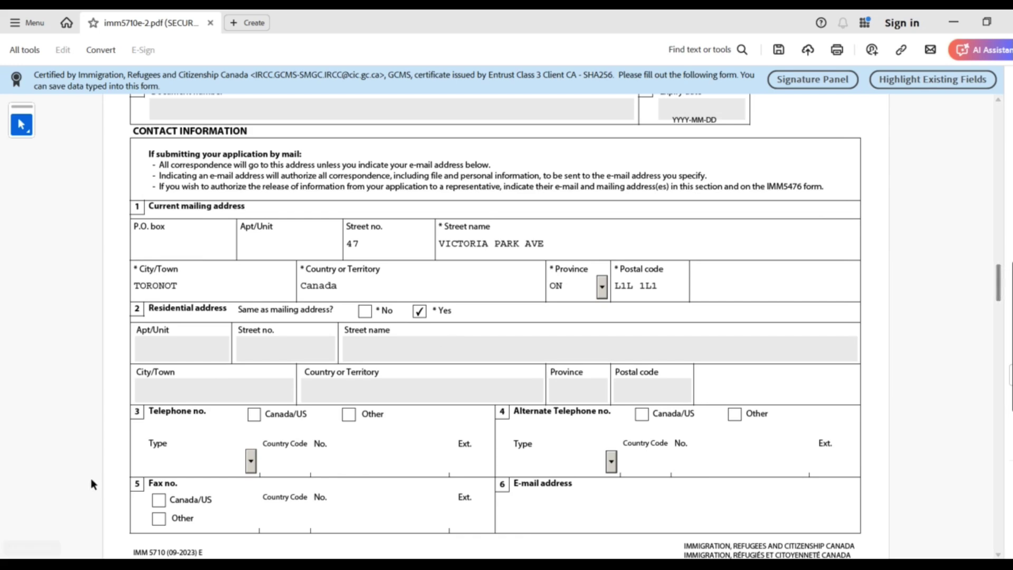
# Set the main telephone to a Canada/US Cellular number and type the applicant's phone number
pyautogui.click(254, 414)
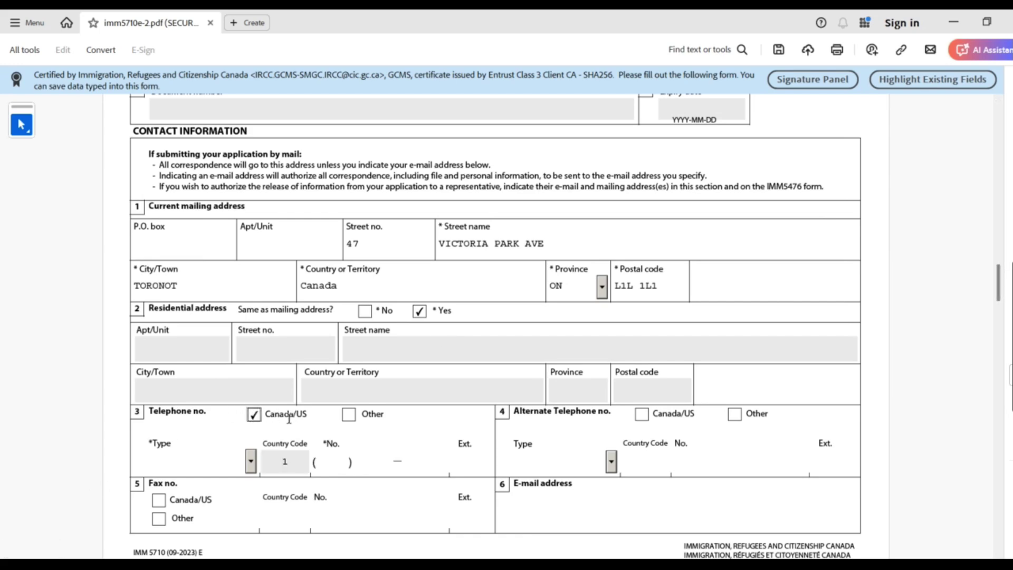
pyautogui.click(254, 464)
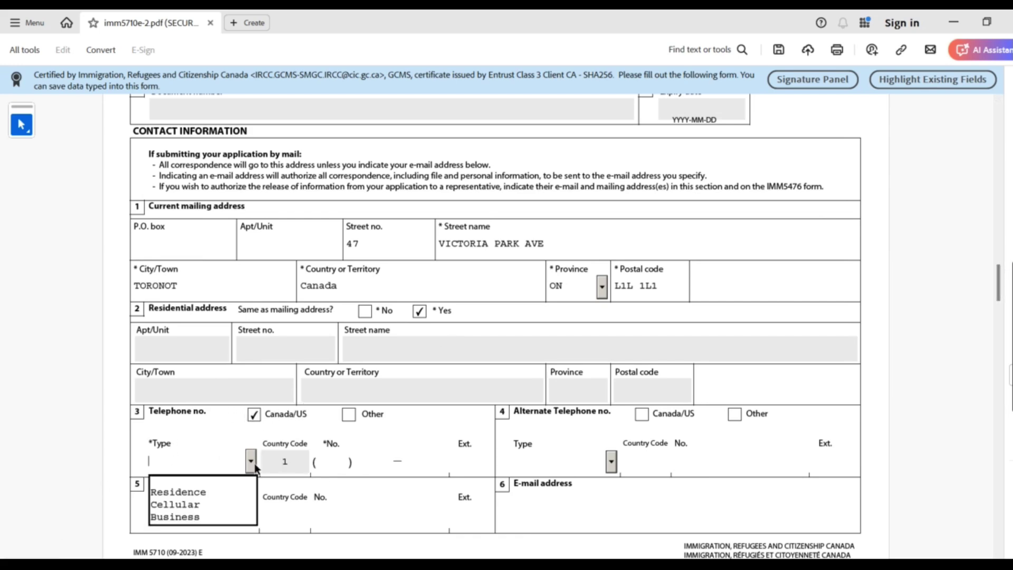
pyautogui.click(208, 504)
pyautogui.click(325, 467)
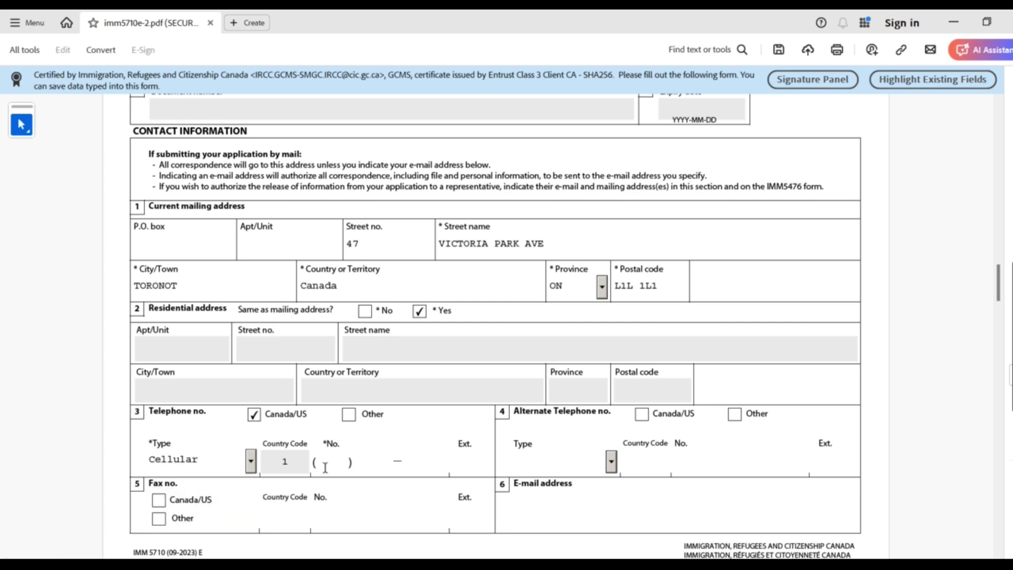
pyautogui.write('987) 987-')
pyautogui.write('987 ) 987 — 9876')
pyautogui.moveTo(554, 413); pyautogui.dragTo(525, 414)
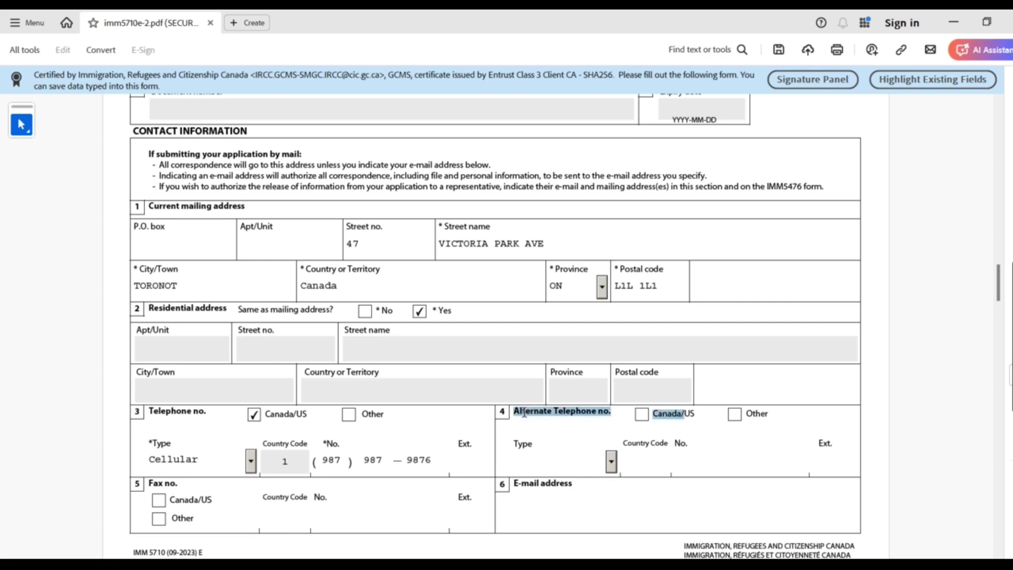
pyautogui.moveTo(525, 414); pyautogui.dragTo(357, 465)
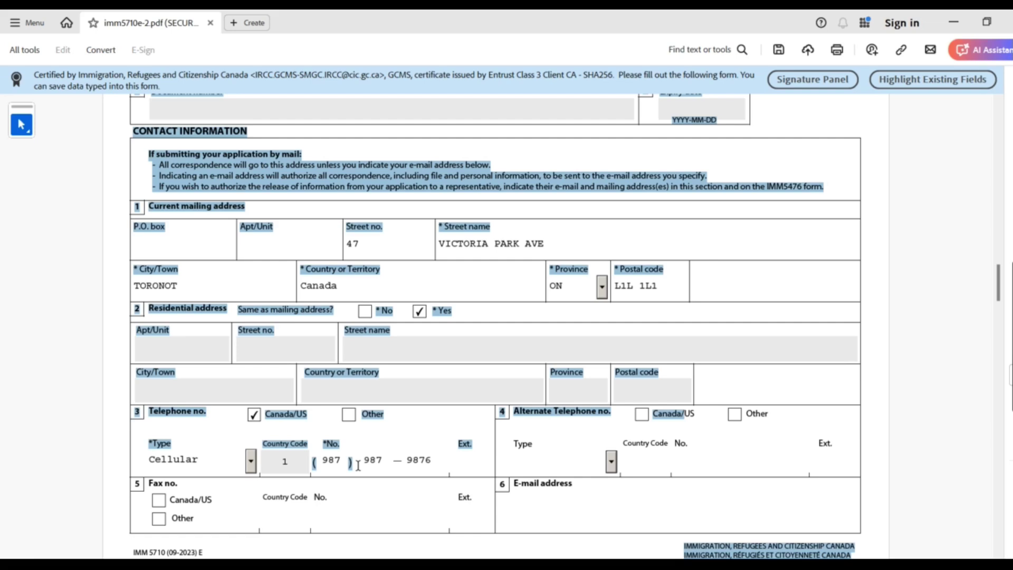
pyautogui.click(284, 510)
pyautogui.moveTo(188, 482); pyautogui.dragTo(143, 483)
pyautogui.click(576, 521)
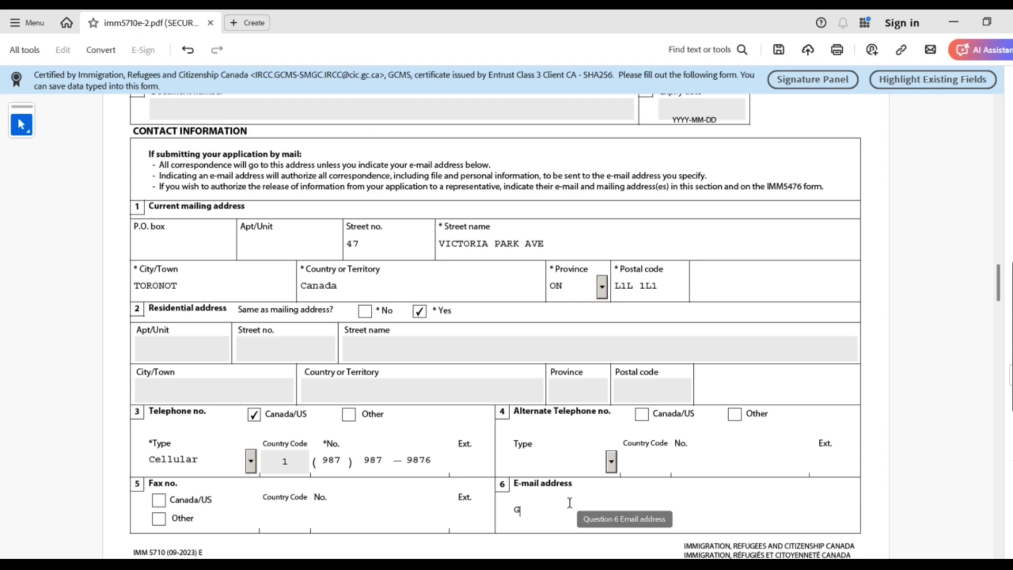
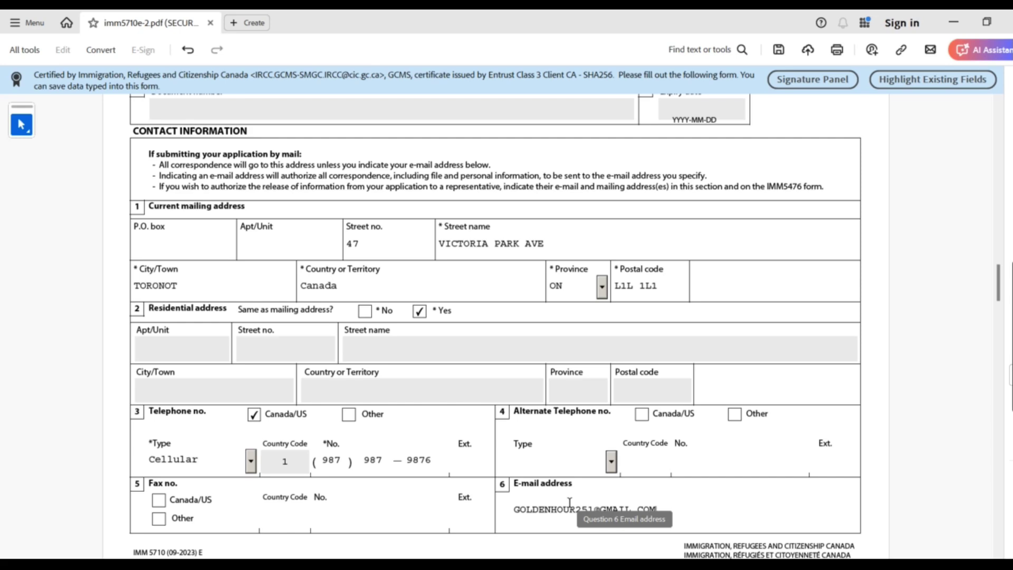
# Type the applicant's e-mail address and scroll to page 3's Coming into Canada section
pyautogui.moveTo(1000, 288)
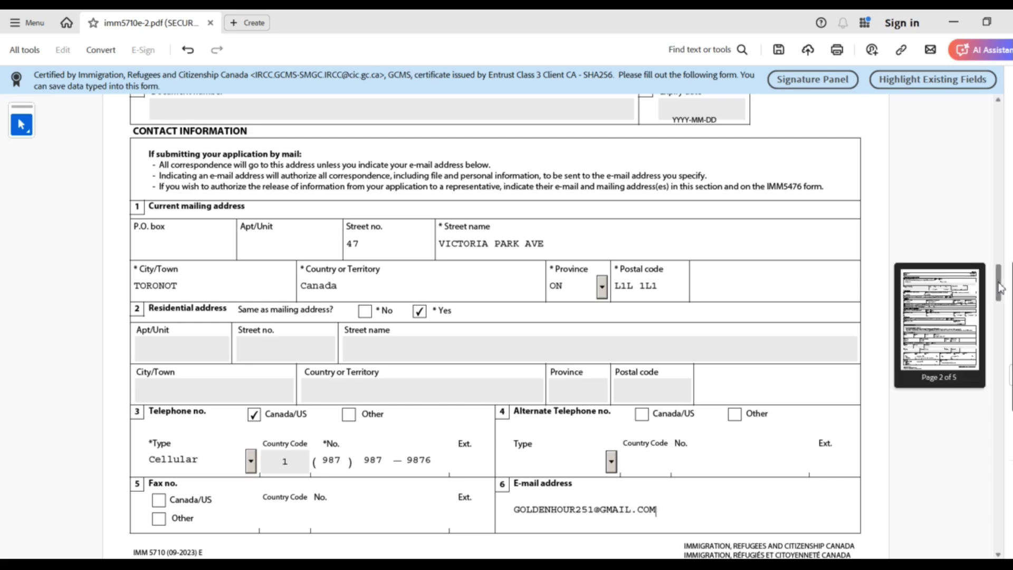
pyautogui.scroll(-3, 1000, 288)
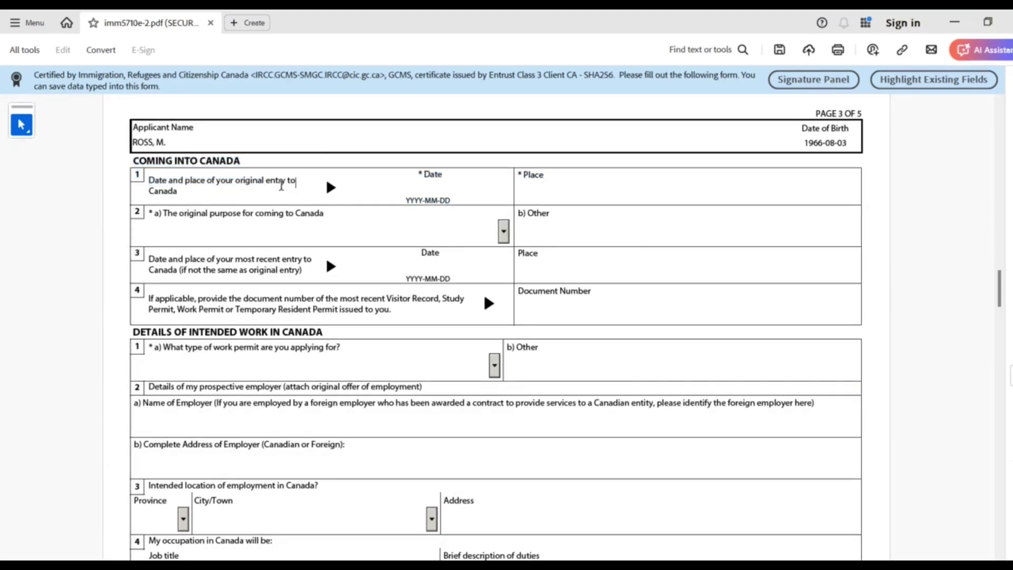
# Record the original entry as 2017-01-01 at YYZ- TORONOT PEARSON AIRPORT
pyautogui.click(426, 183)
pyautogui.write('2017')
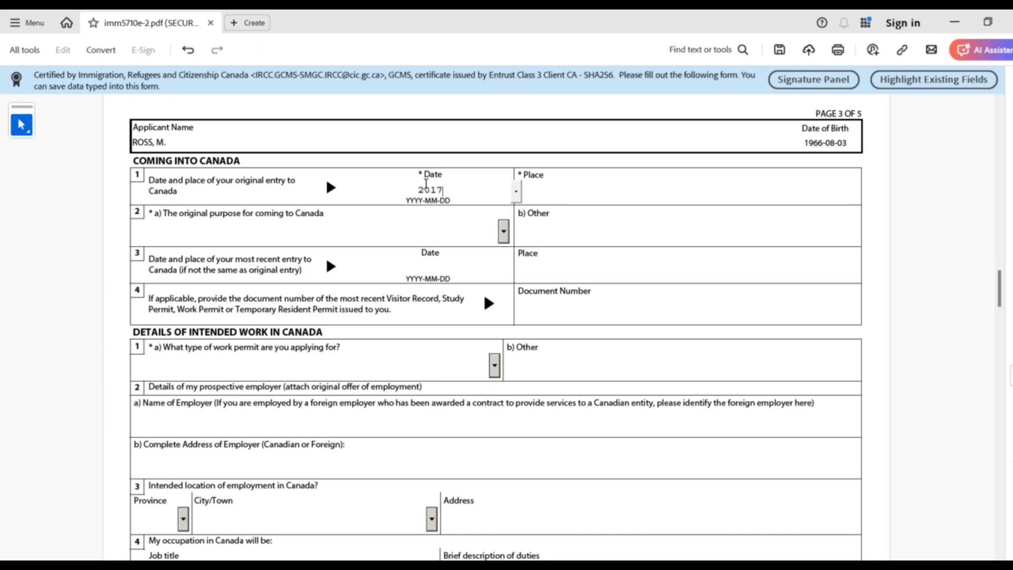
pyautogui.write('0101')
pyautogui.click(578, 199)
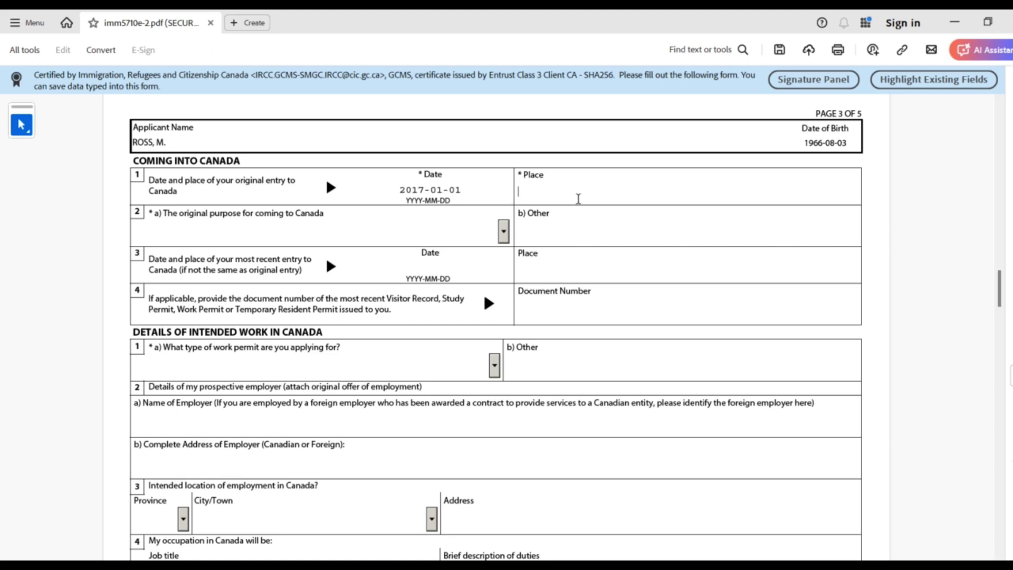
pyautogui.write('YYZ- TORONOT PE')
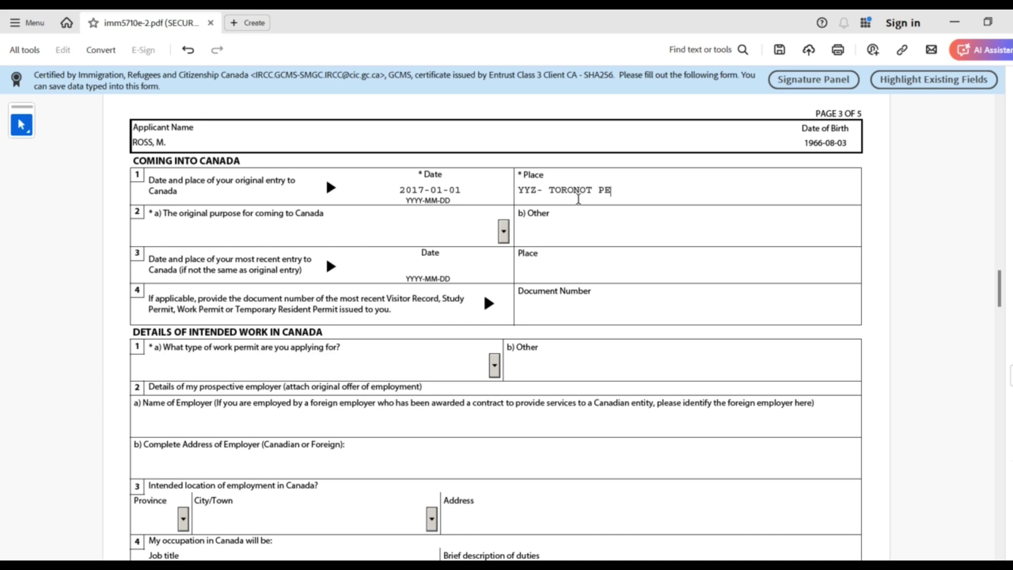
pyautogui.write('ARSON AIRPORT')
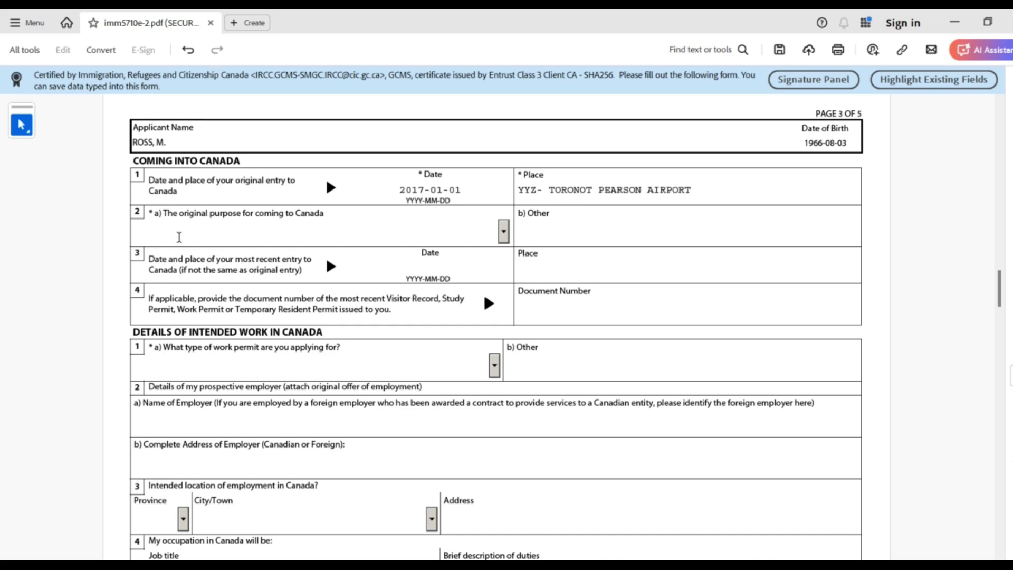
pyautogui.moveTo(182, 217); pyautogui.dragTo(295, 207)
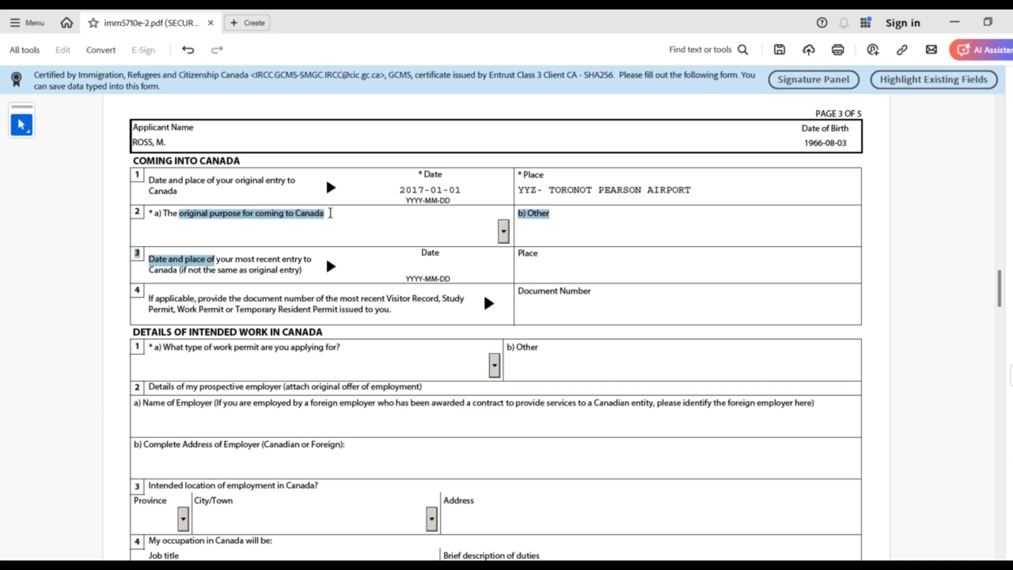
pyautogui.click(397, 221)
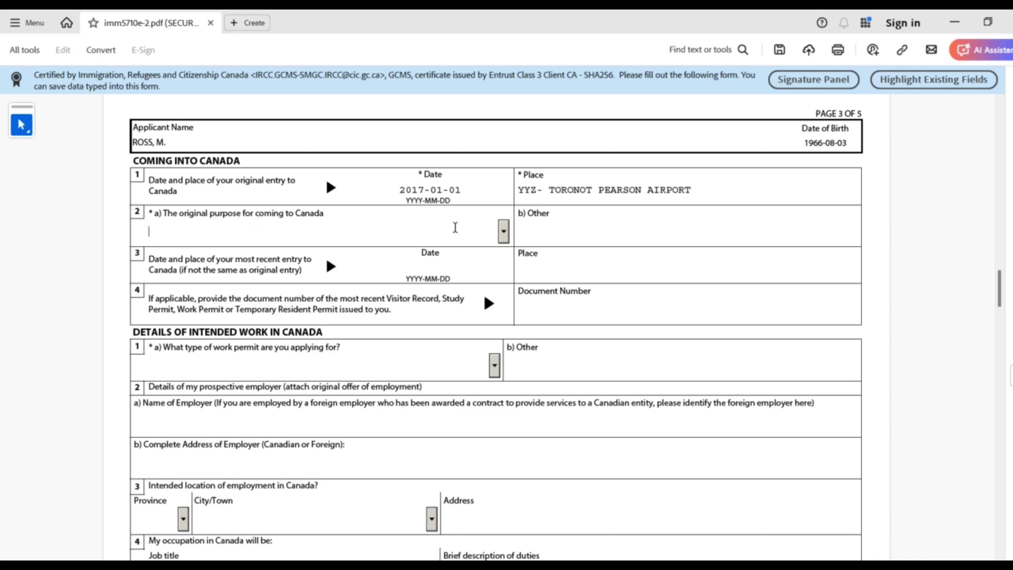
# Select Study for question 2a, then highlight the entered entry date, place and purpose
pyautogui.click(503, 231)
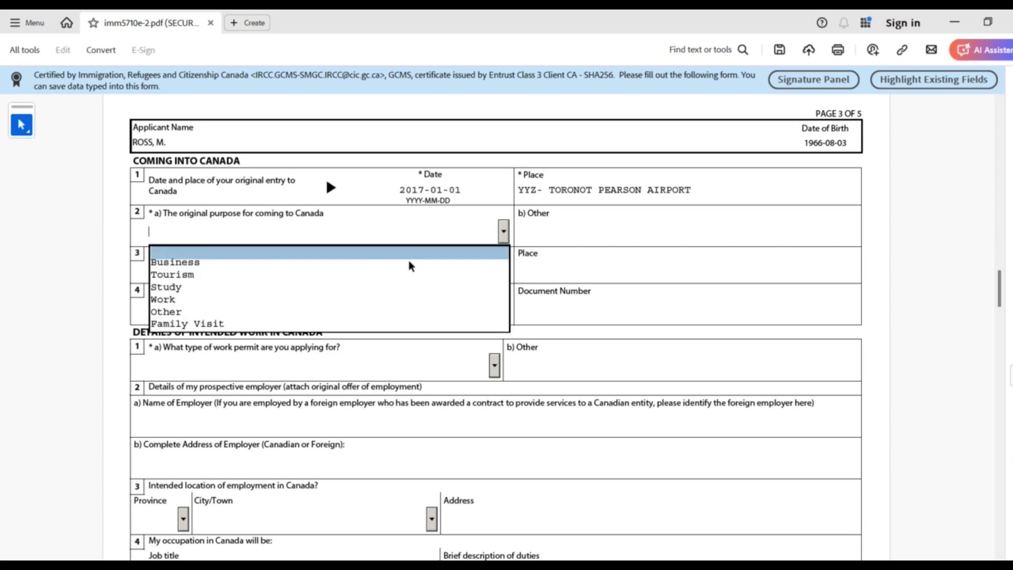
pyautogui.click(382, 288)
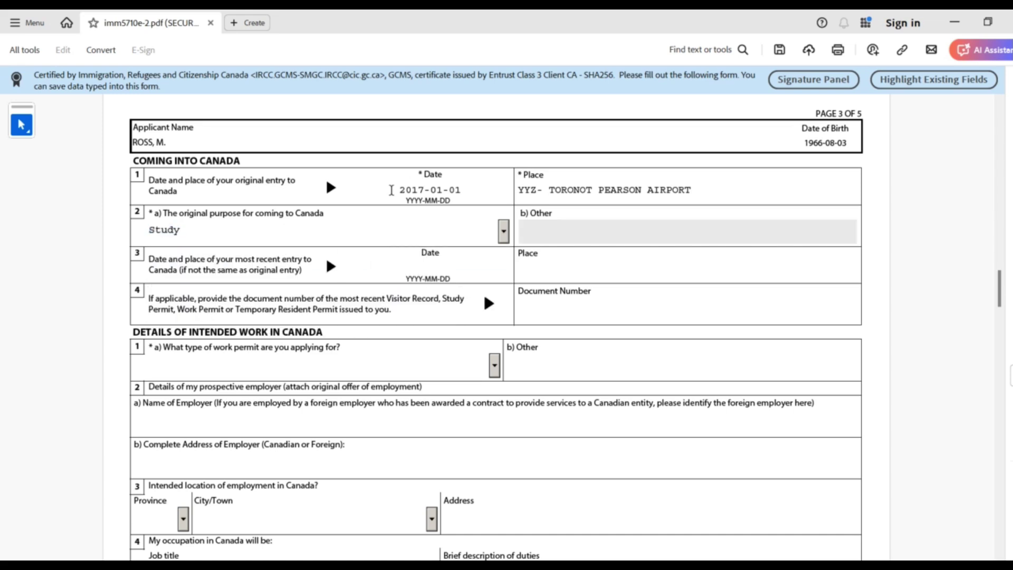
pyautogui.moveTo(398, 190); pyautogui.dragTo(468, 188)
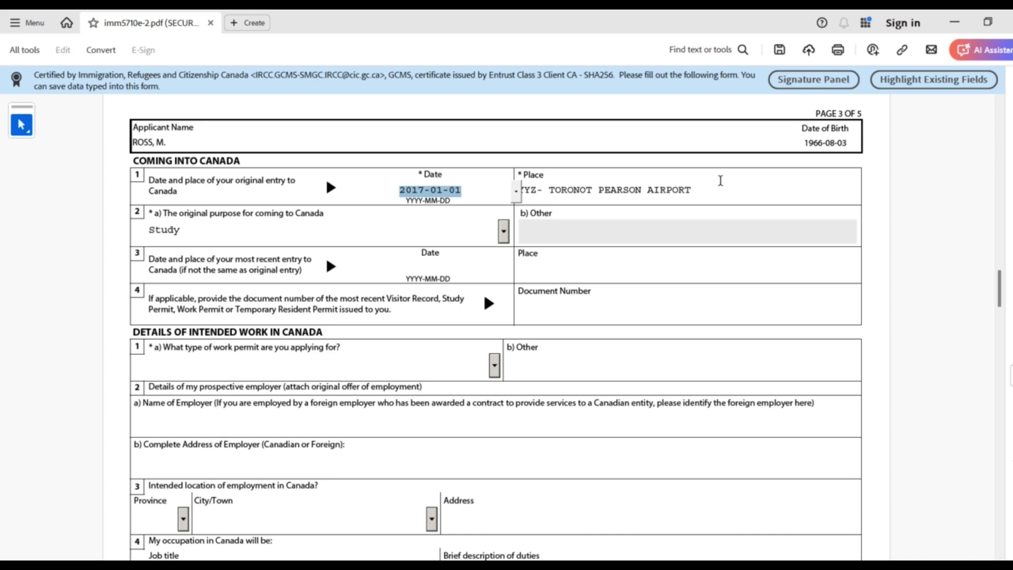
pyautogui.moveTo(710, 192); pyautogui.dragTo(520, 195)
pyautogui.moveTo(512, 189); pyautogui.dragTo(383, 194)
pyautogui.moveTo(266, 232); pyautogui.dragTo(131, 234)
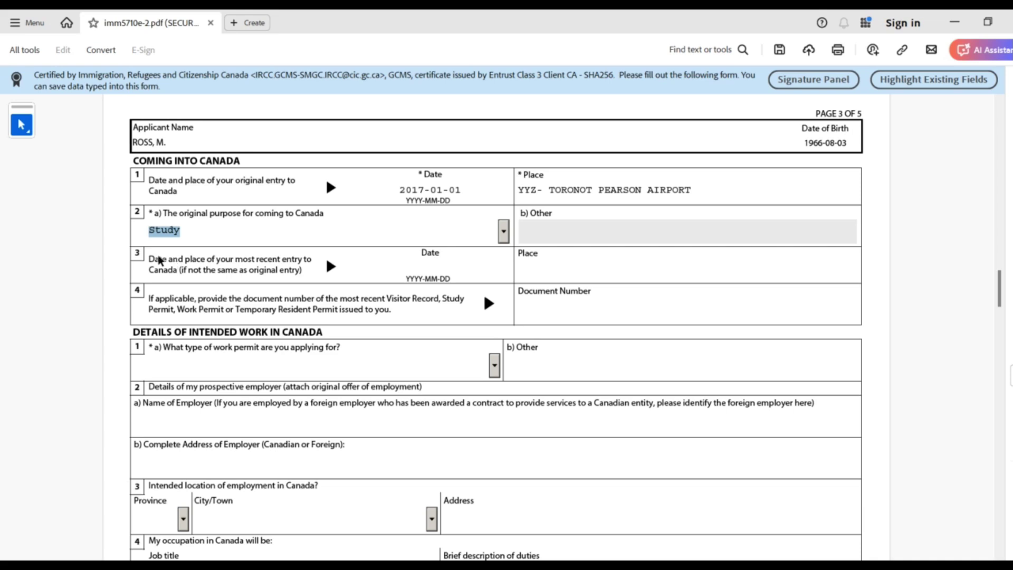
# Highlight question 3's wording and try activating its most recent entry Date field
pyautogui.moveTo(153, 260); pyautogui.dragTo(278, 280)
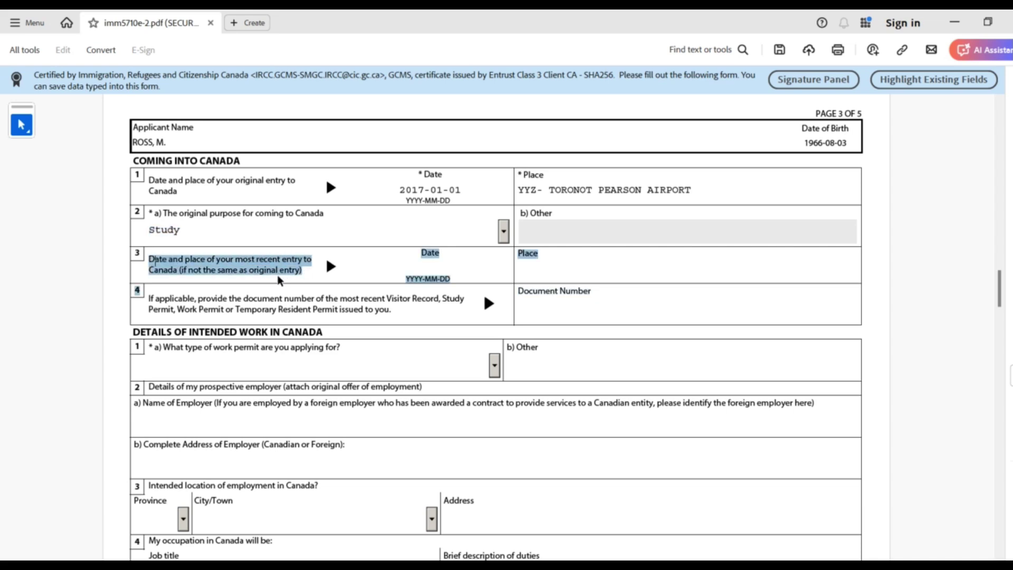
pyautogui.click(374, 257)
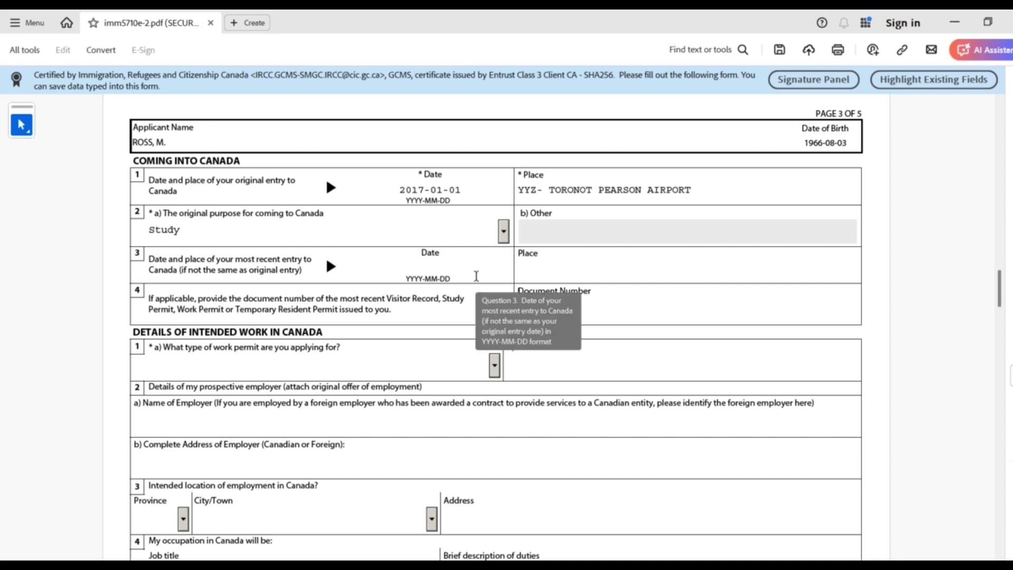
pyautogui.moveTo(462, 190); pyautogui.dragTo(424, 190)
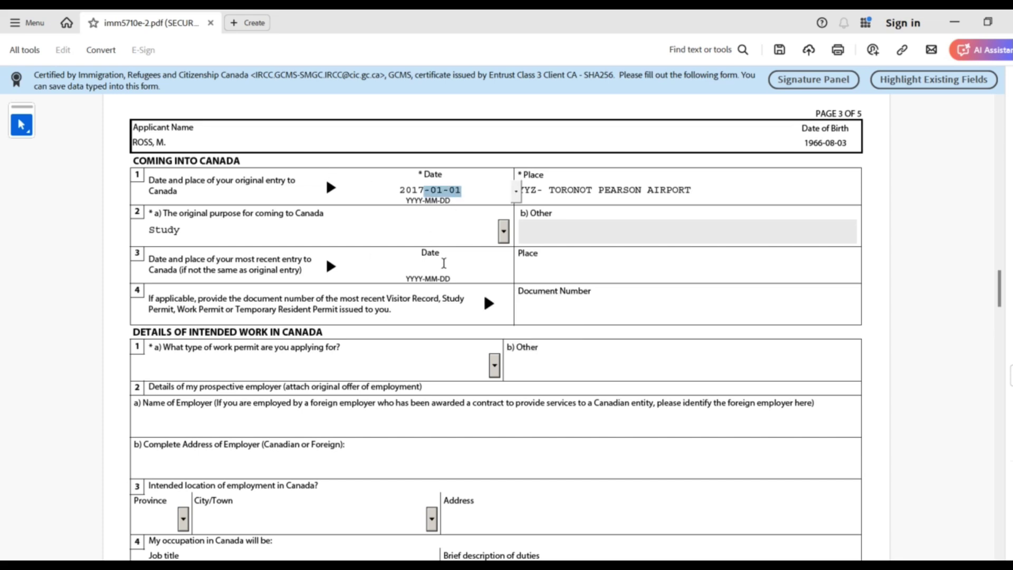
pyautogui.click(433, 267)
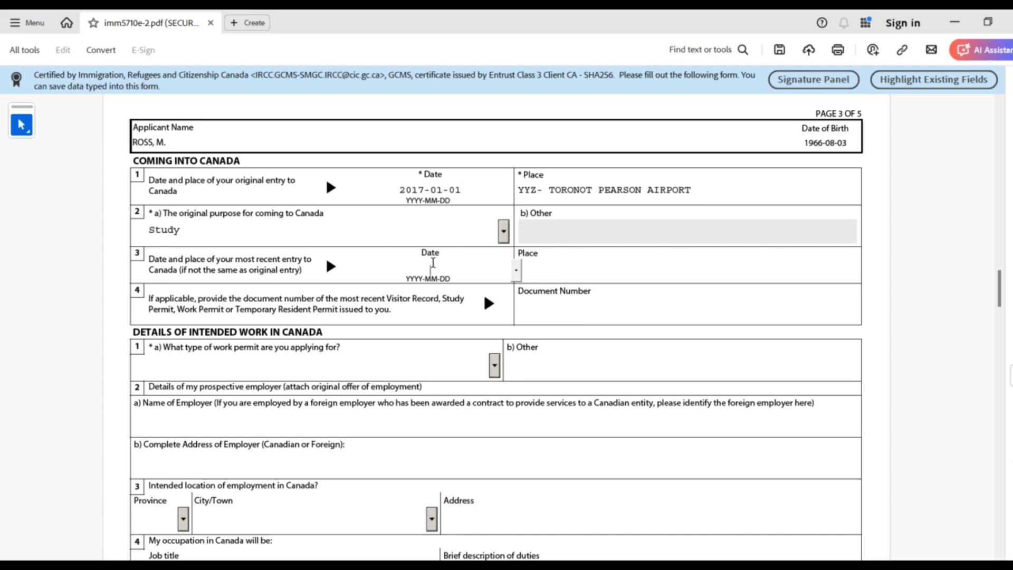
pyautogui.click(423, 254)
pyautogui.moveTo(153, 300); pyautogui.dragTo(178, 268)
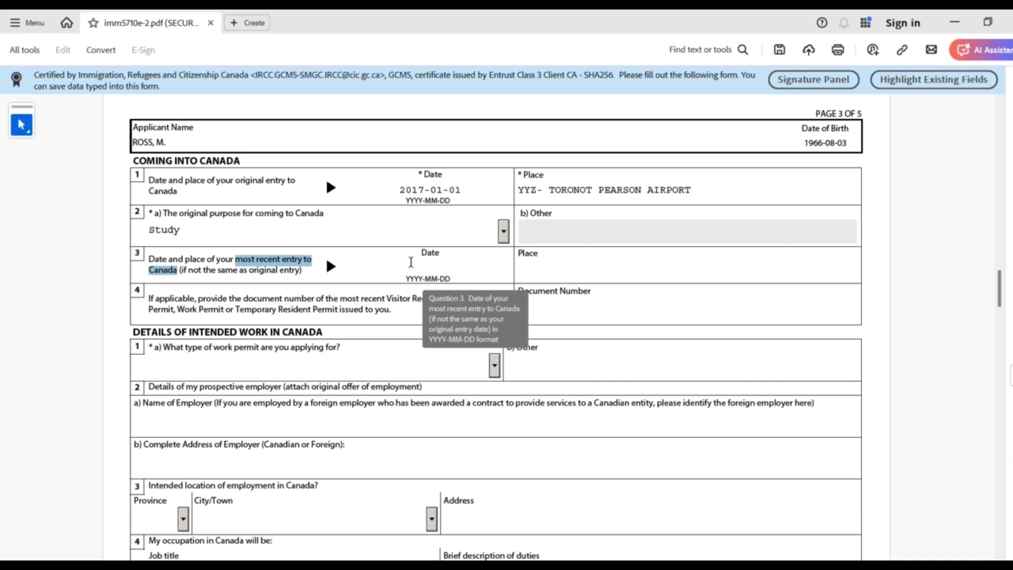
# Enter most recent entry date 2024-05-05 and place YYZ - TORONOT PEARON AIRPORT
pyautogui.click(411, 262)
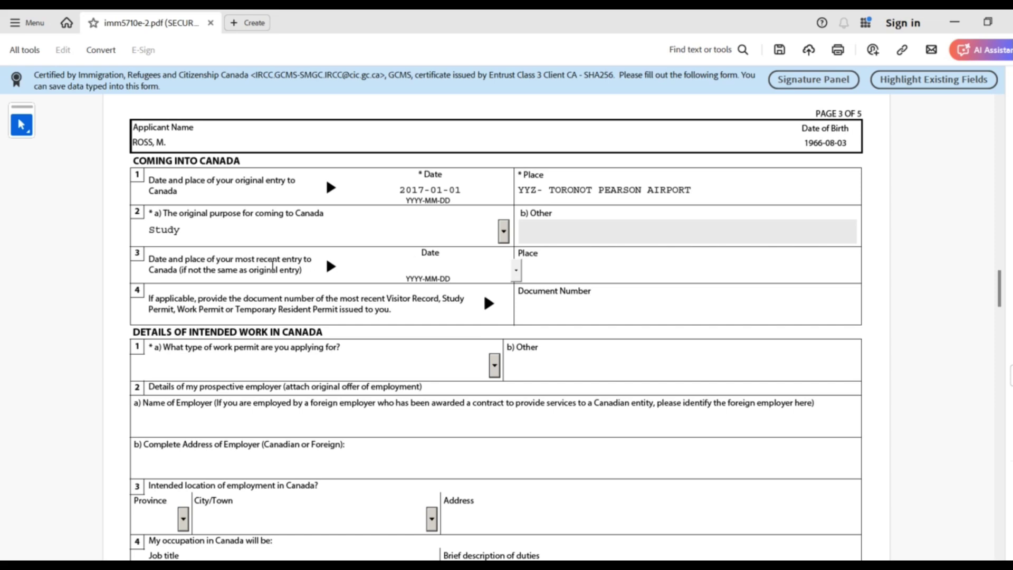
pyautogui.click(254, 261)
pyautogui.moveTo(254, 262); pyautogui.dragTo(303, 263)
pyautogui.click(431, 265)
pyautogui.write('20240505')
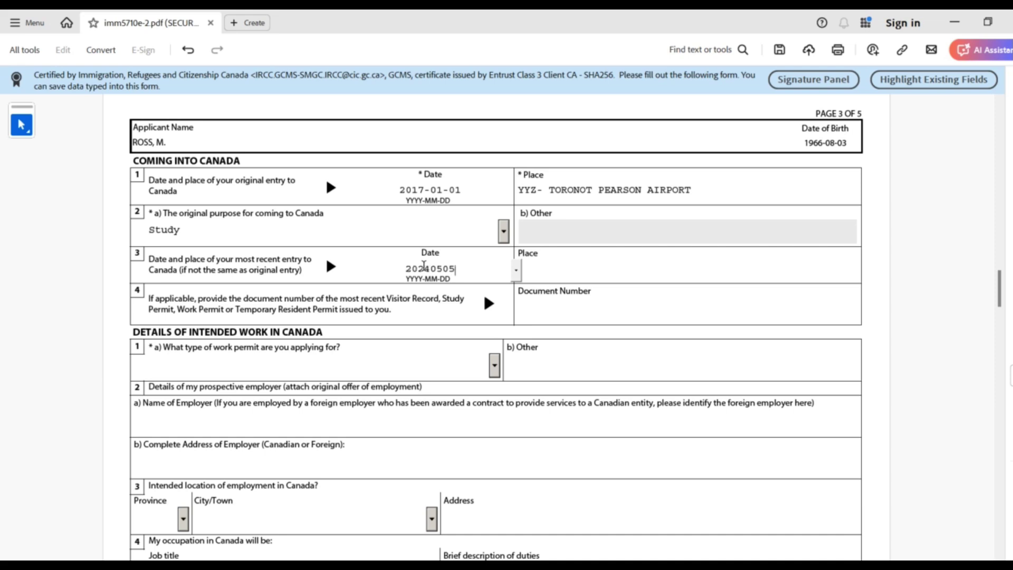
pyautogui.click(572, 266)
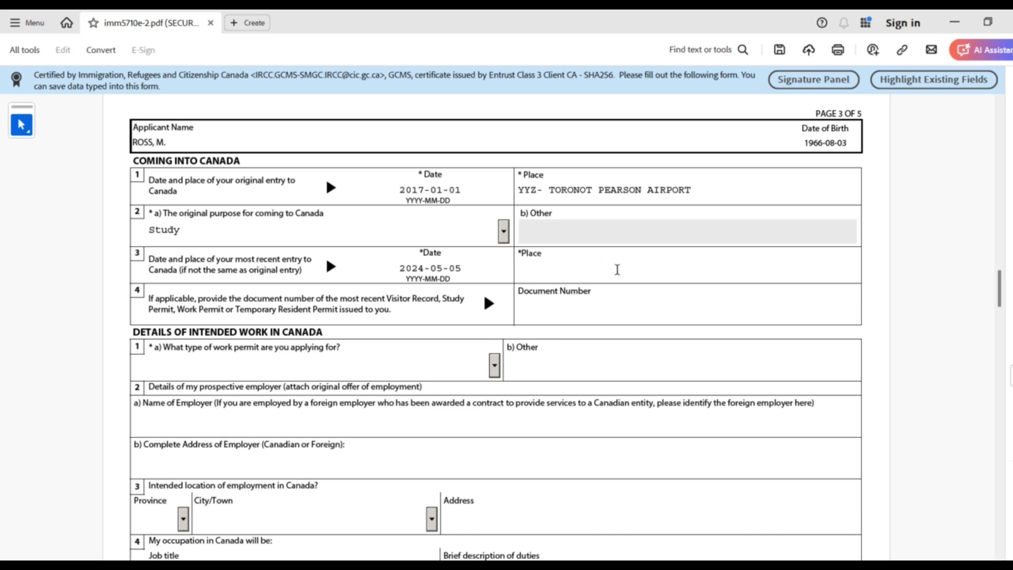
pyautogui.write('YYZ')
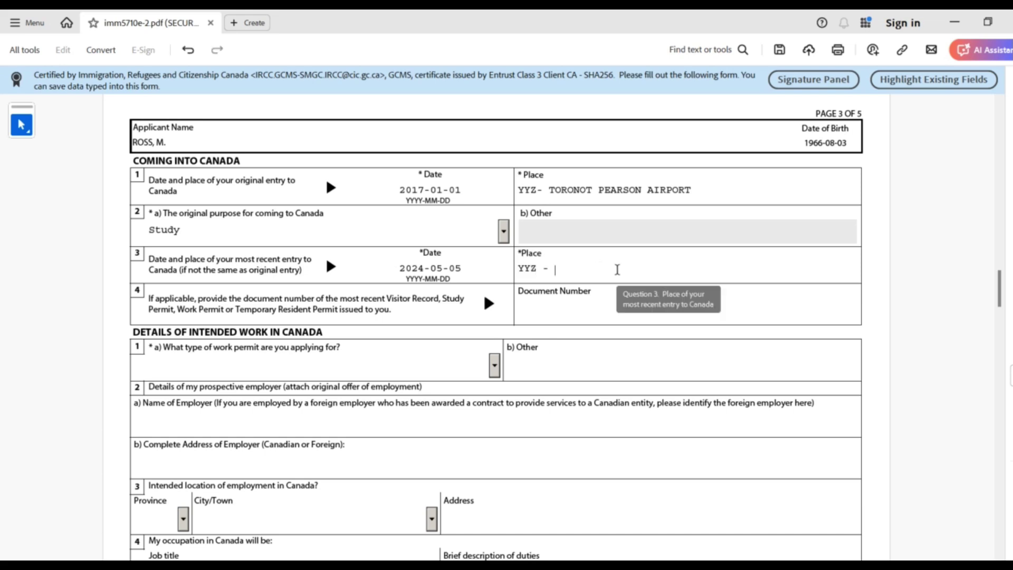
pyautogui.write(' - TORONOT PEARON ')
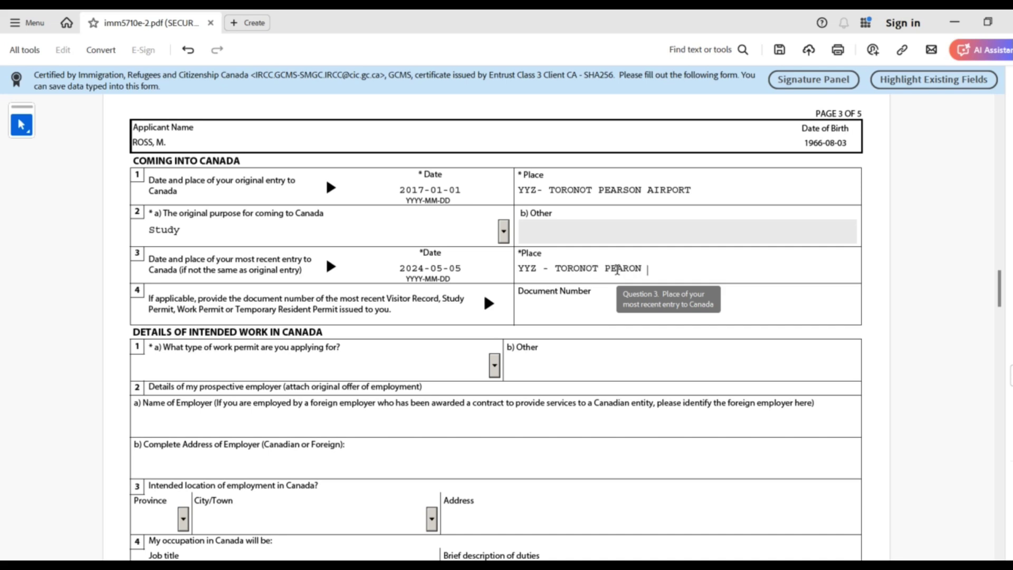
pyautogui.write('AIRPORT')
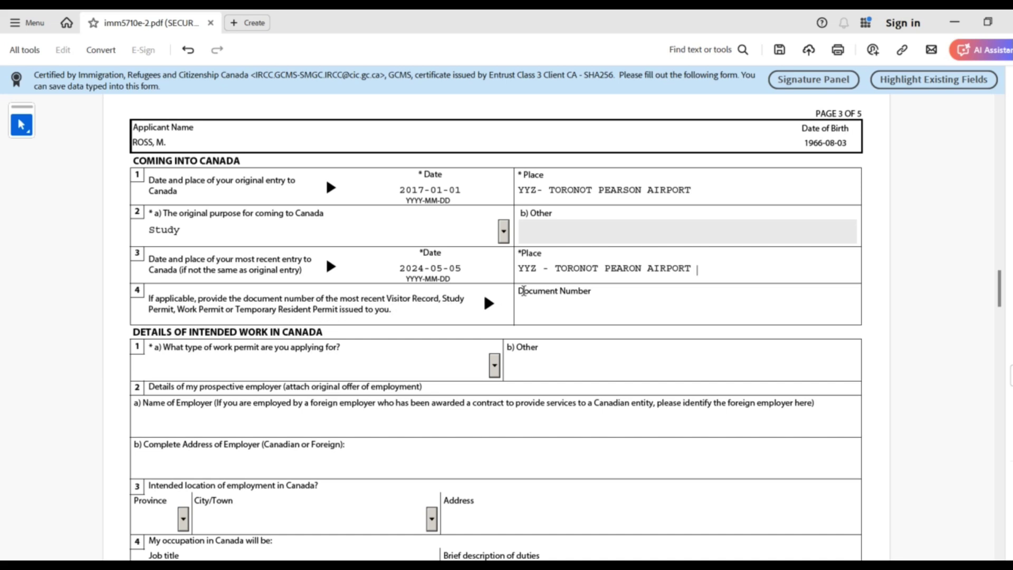
# Type the permit's document number into question 4's Document Number field
pyautogui.click(536, 310)
pyautogui.doubleClick(522, 299)
pyautogui.moveTo(521, 299); pyautogui.dragTo(520, 294)
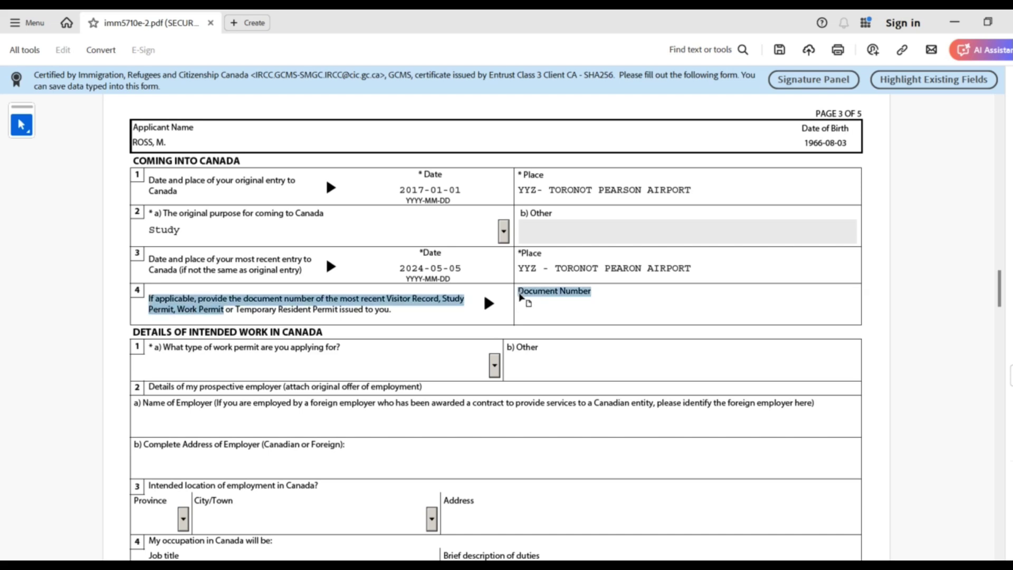
pyautogui.click(541, 306)
pyautogui.click(543, 306)
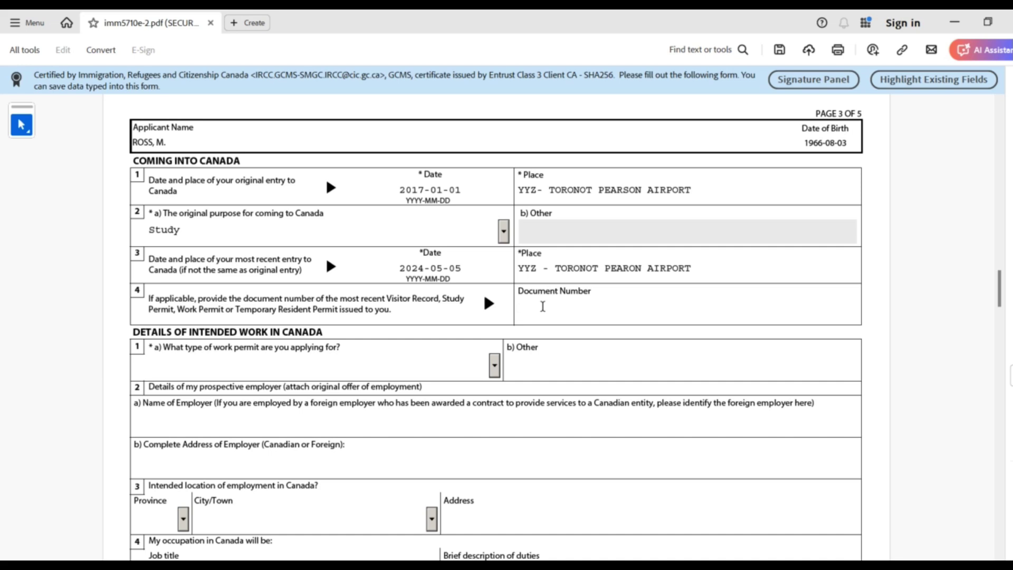
pyautogui.write('W789654123')
pyautogui.moveTo(587, 308); pyautogui.dragTo(519, 310)
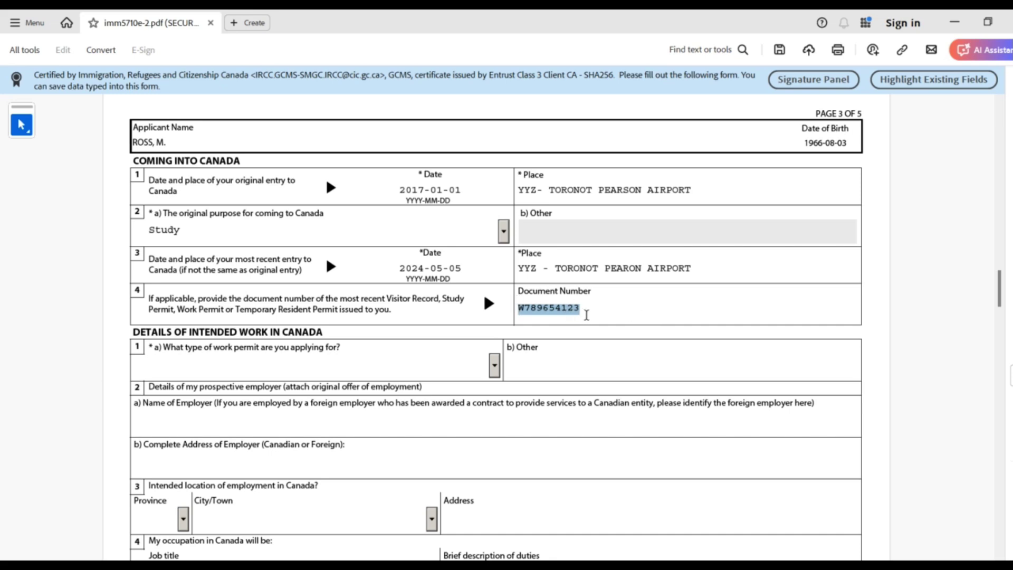
pyautogui.scroll(-1, 1005, 297)
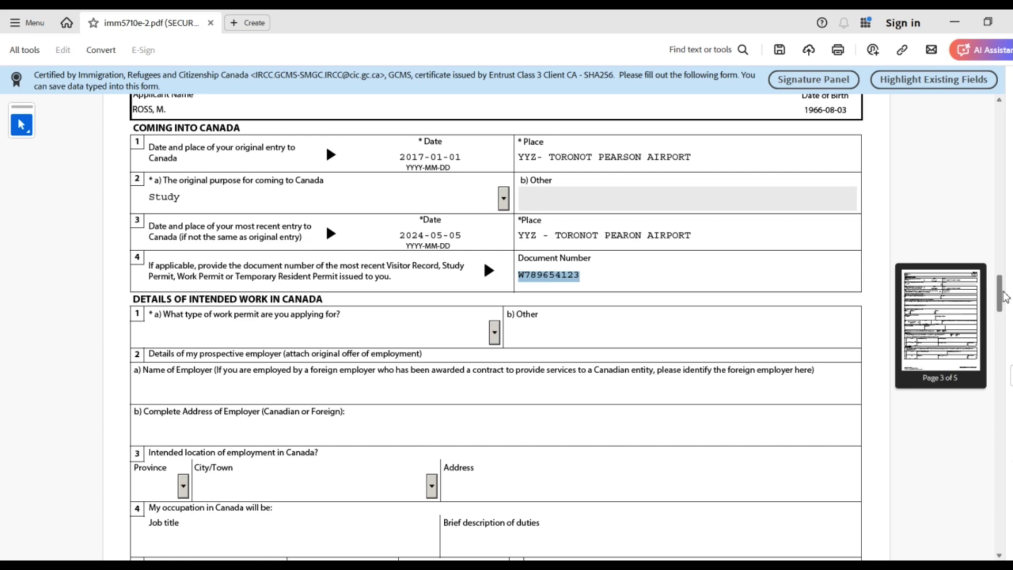
# Choose Open Work Permit as the work permit type in question 1a
pyautogui.moveTo(1005, 297); pyautogui.dragTo(1007, 309)
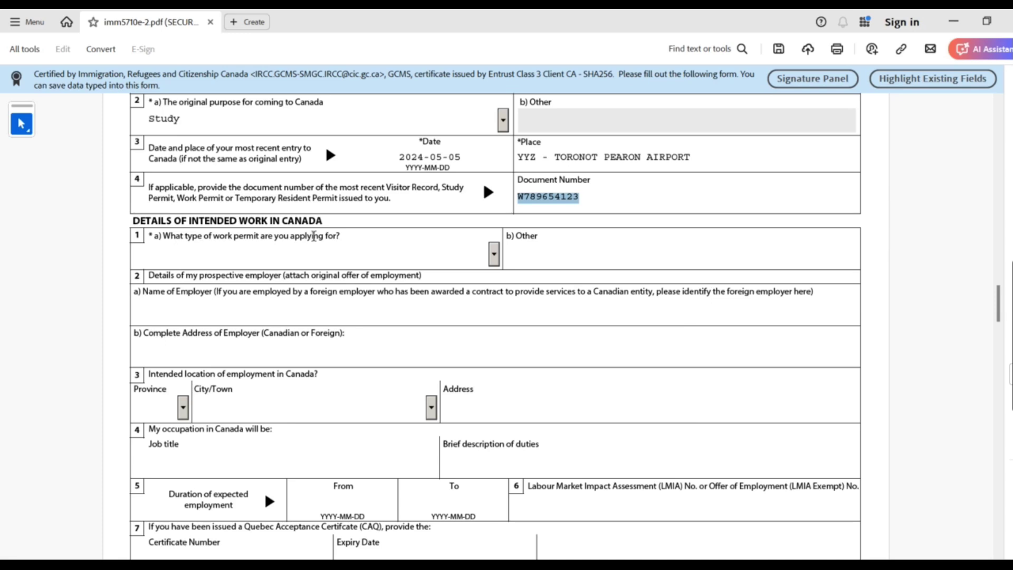
pyautogui.click(495, 252)
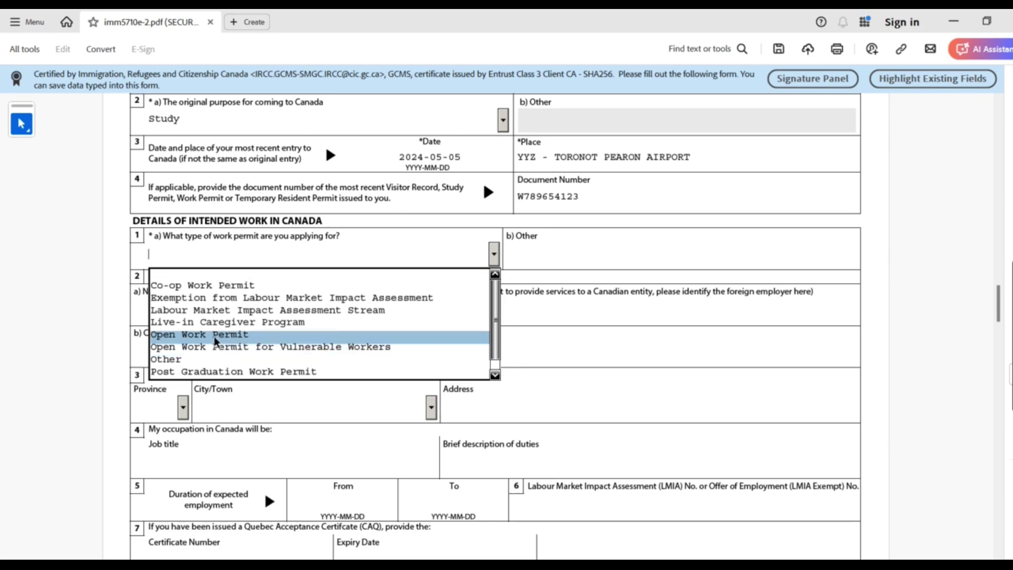
pyautogui.click(215, 338)
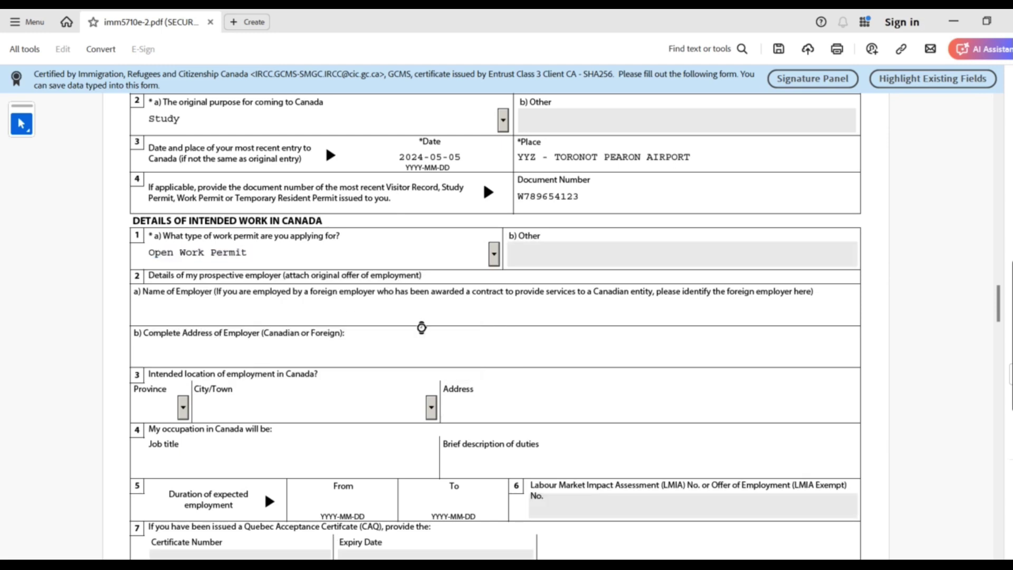
pyautogui.moveTo(246, 254); pyautogui.dragTo(134, 260)
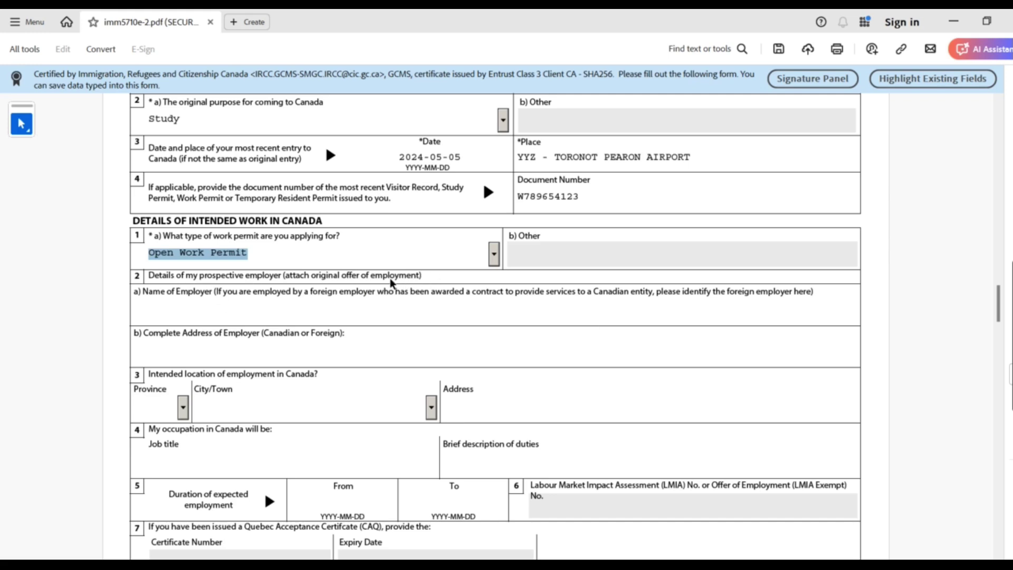
# Highlight the employer details, item 2 and Provincial Nominee question text while explaining them
pyautogui.click(225, 290)
pyautogui.moveTo(293, 291); pyautogui.dragTo(615, 483)
pyautogui.moveTo(181, 299); pyautogui.dragTo(237, 526)
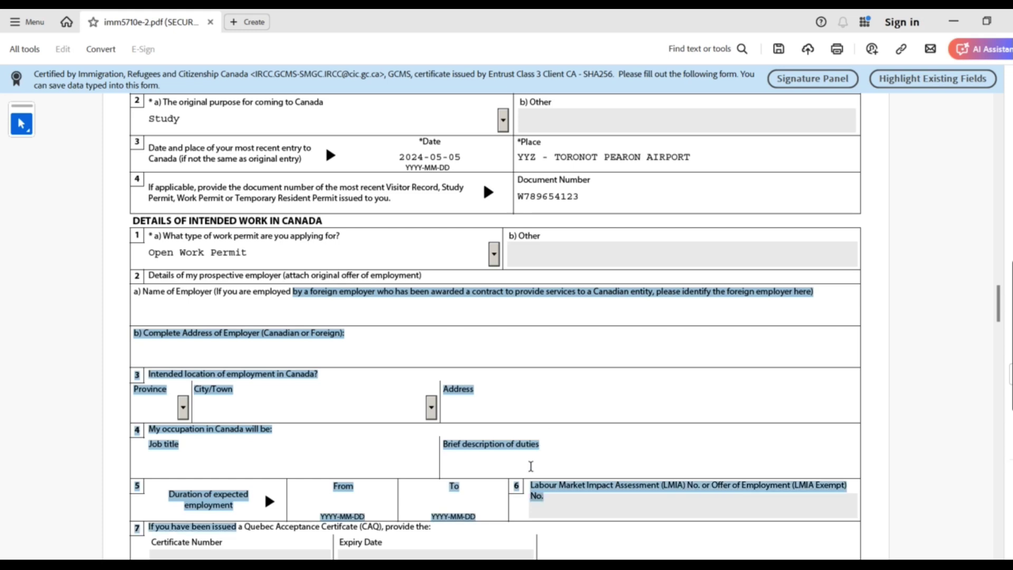
pyautogui.moveTo(999, 305); pyautogui.dragTo(1002, 313)
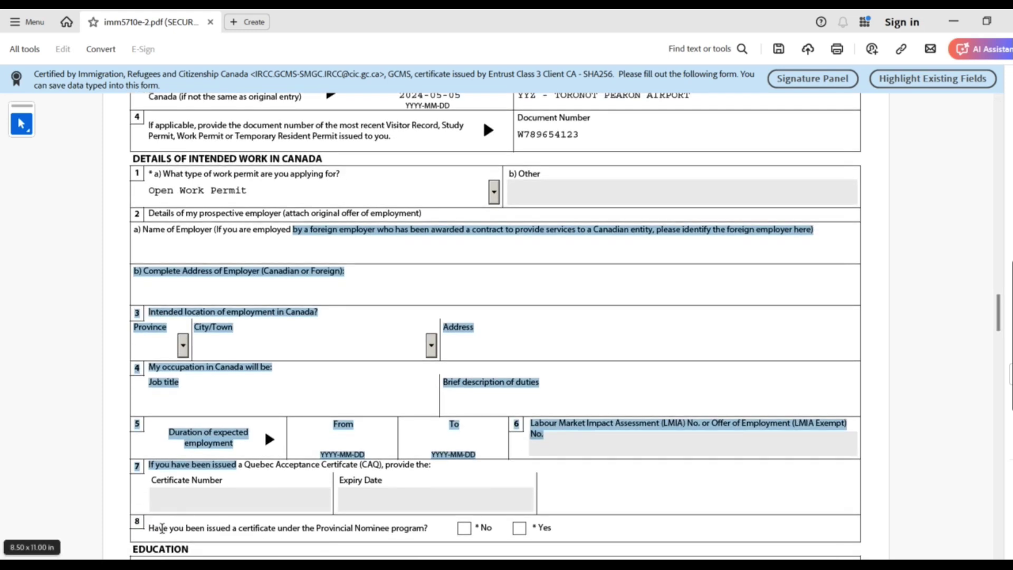
pyautogui.moveTo(150, 528); pyautogui.dragTo(445, 523)
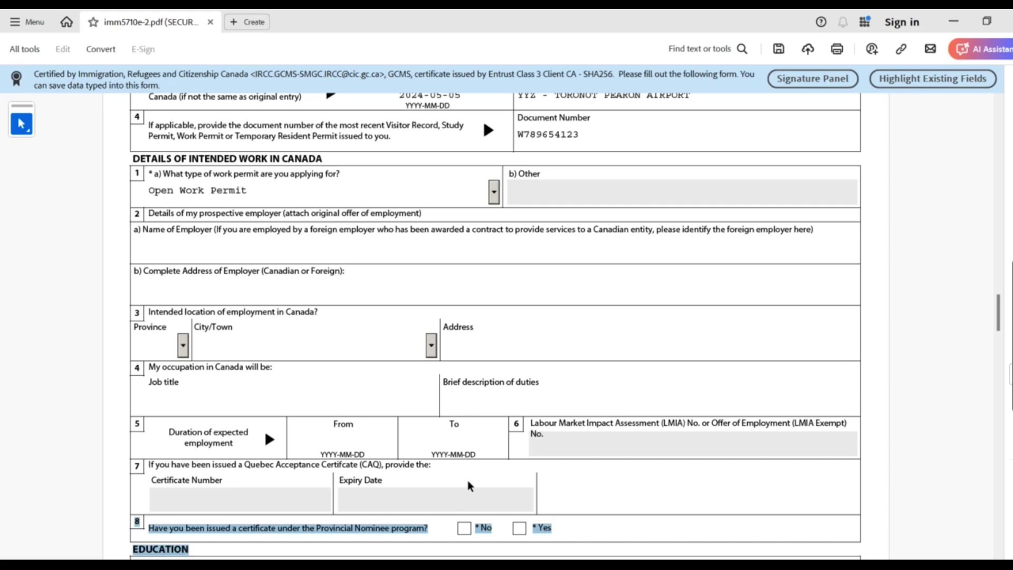
pyautogui.click(447, 484)
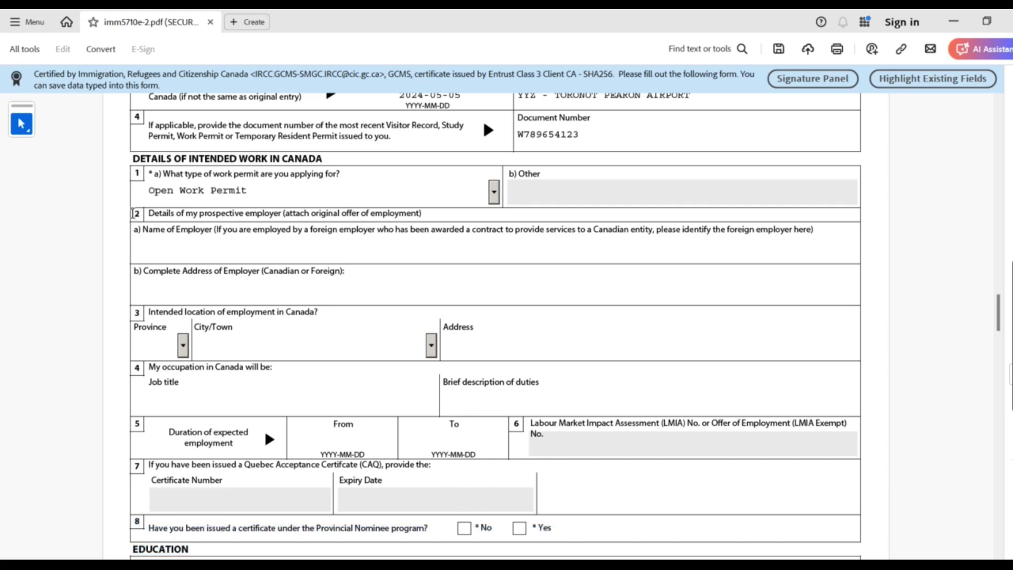
pyautogui.moveTo(253, 229); pyautogui.dragTo(415, 447)
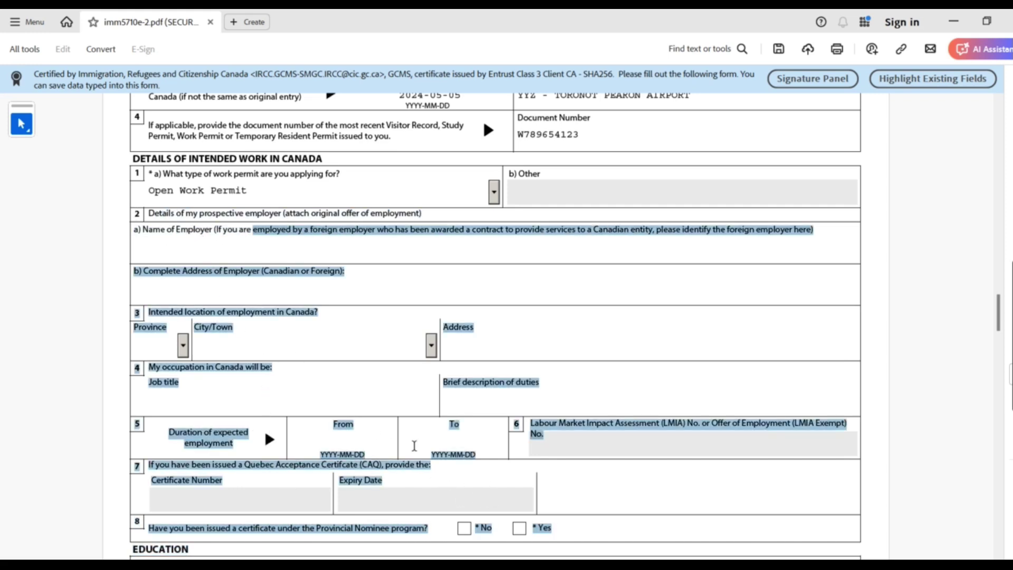
pyautogui.moveTo(131, 213); pyautogui.dragTo(176, 216)
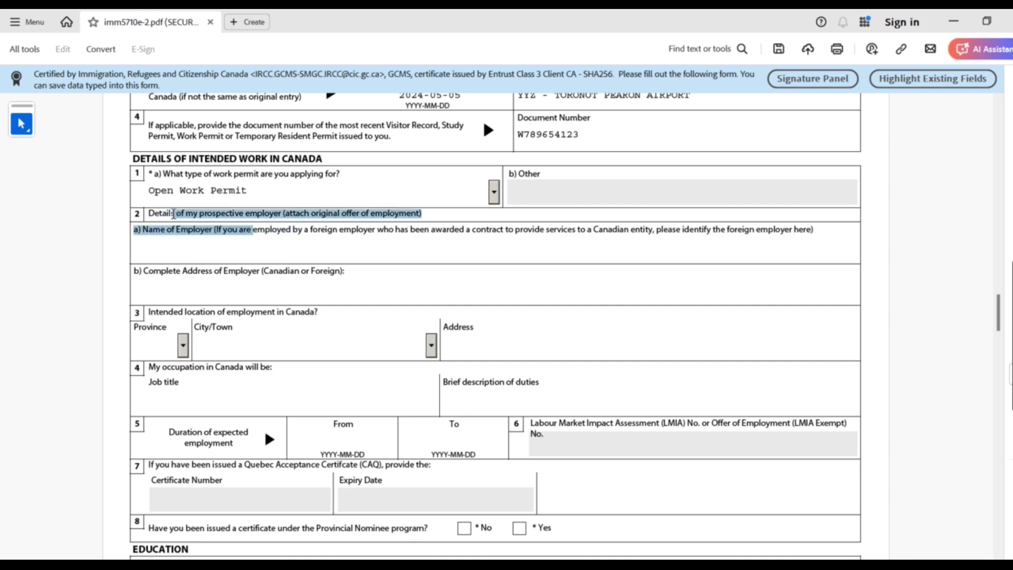
pyautogui.click(186, 237)
# Select the form text down to EDUCATION, then tick No for the Provincial Nominee certificate question
pyautogui.click(170, 333)
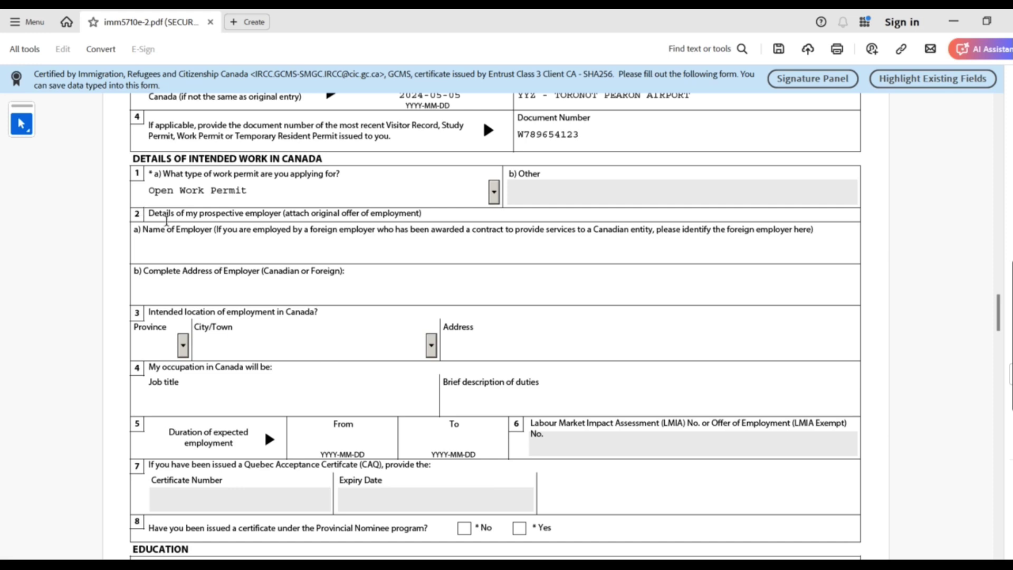
pyautogui.moveTo(157, 215); pyautogui.dragTo(598, 458)
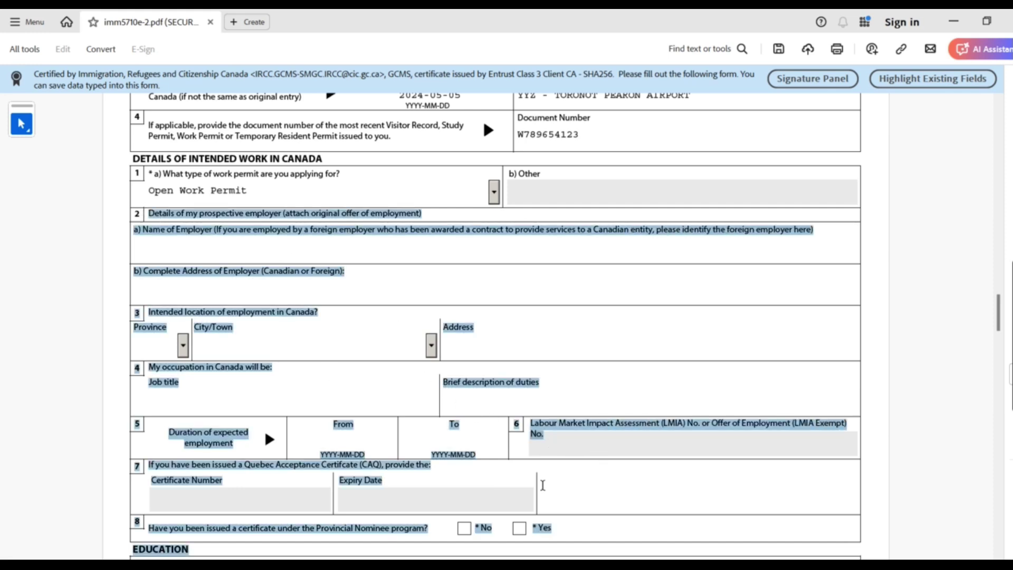
pyautogui.click(640, 467)
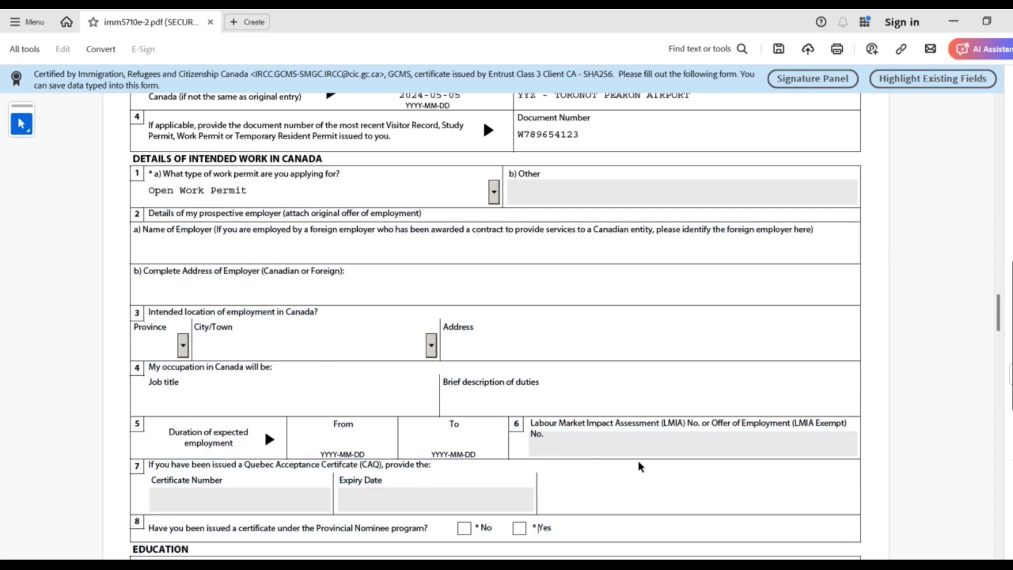
pyautogui.moveTo(999, 322); pyautogui.dragTo(999, 348)
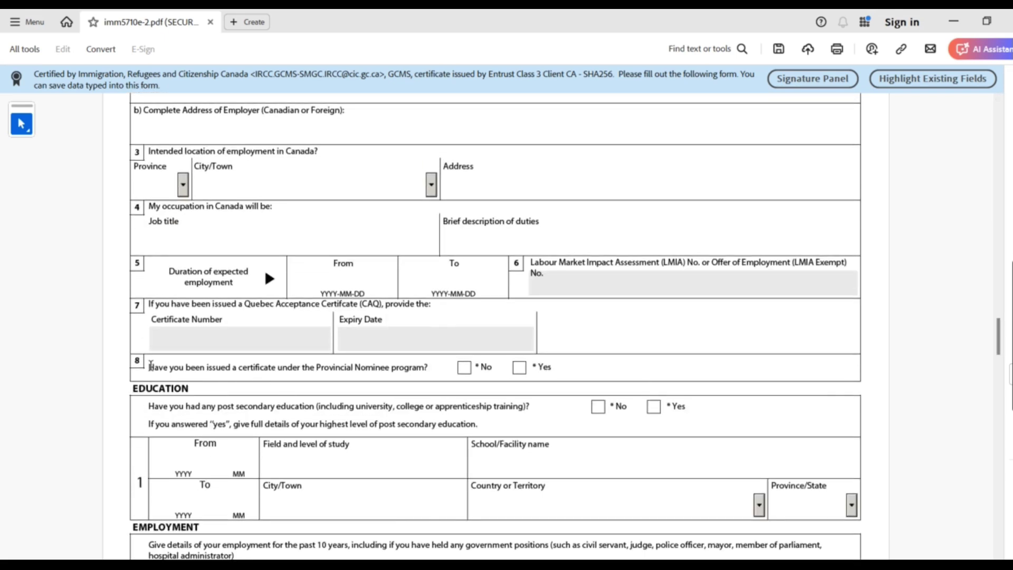
pyautogui.moveTo(149, 367); pyautogui.dragTo(432, 363)
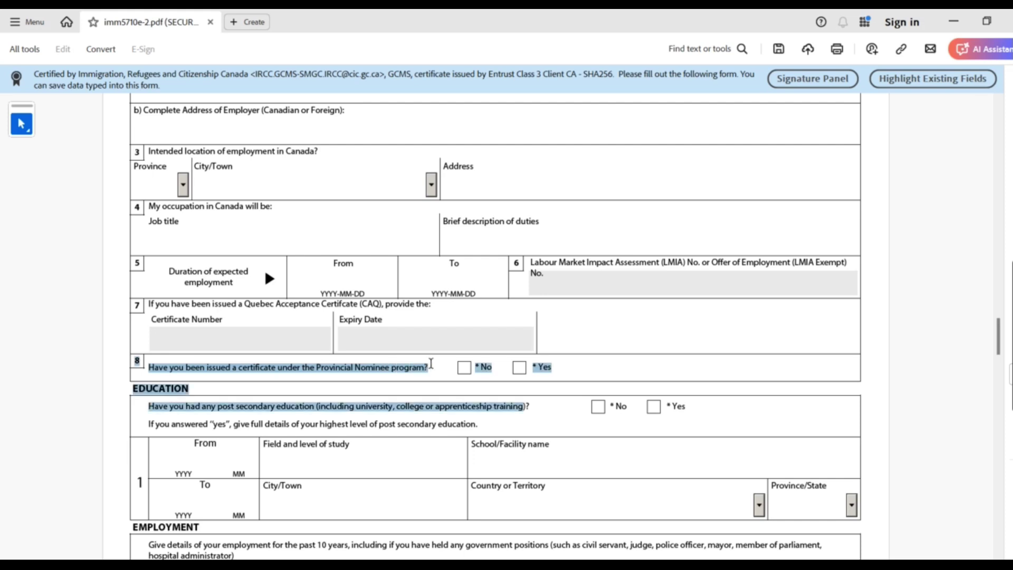
pyautogui.click(465, 370)
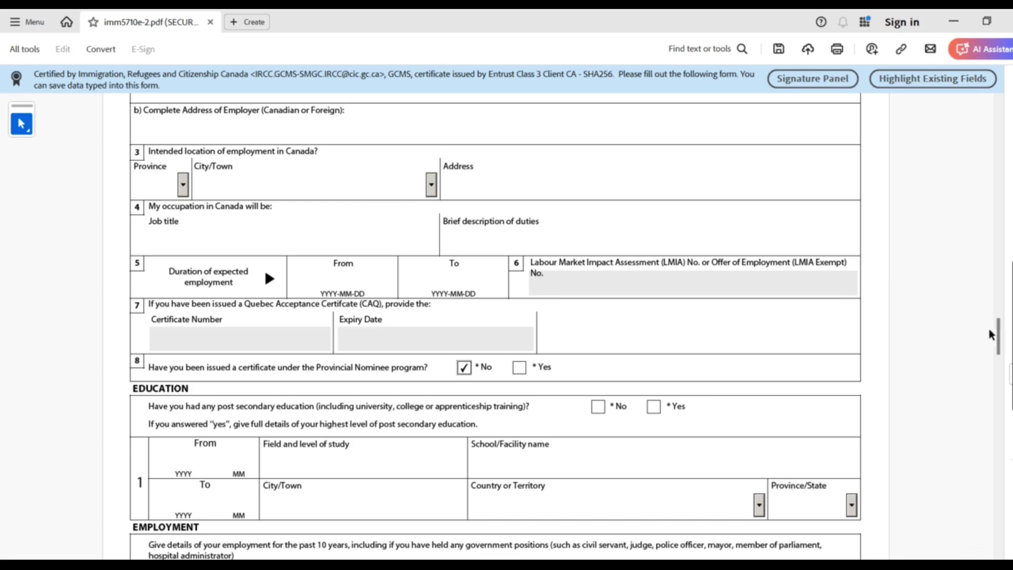
# Scroll up to EDUCATION and tick Yes for the post-secondary education question
pyautogui.scroll(3, 993, 336)
pyautogui.moveTo(999, 338); pyautogui.dragTo(1010, 377)
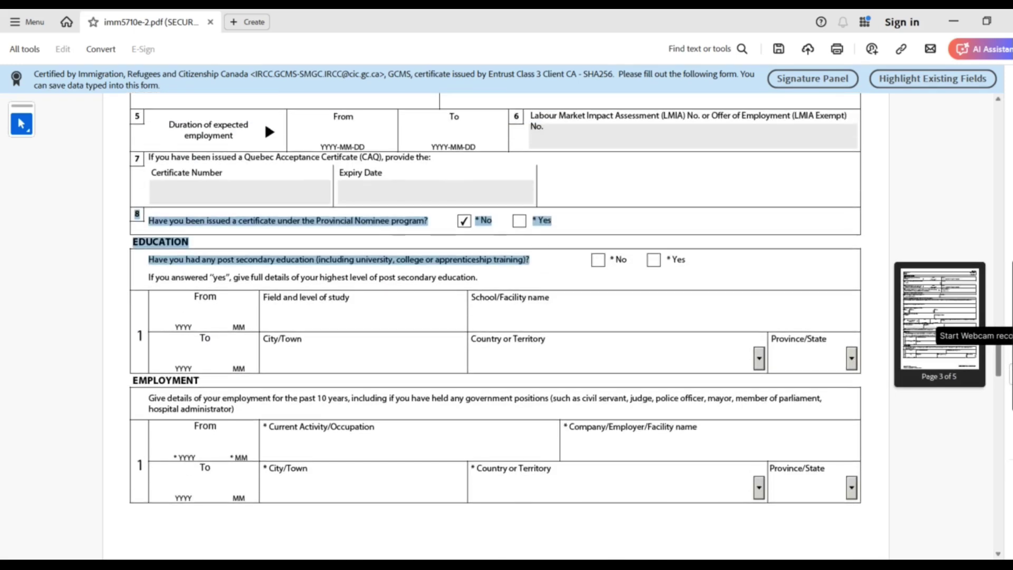
pyautogui.click(160, 264)
pyautogui.moveTo(156, 263); pyautogui.dragTo(535, 262)
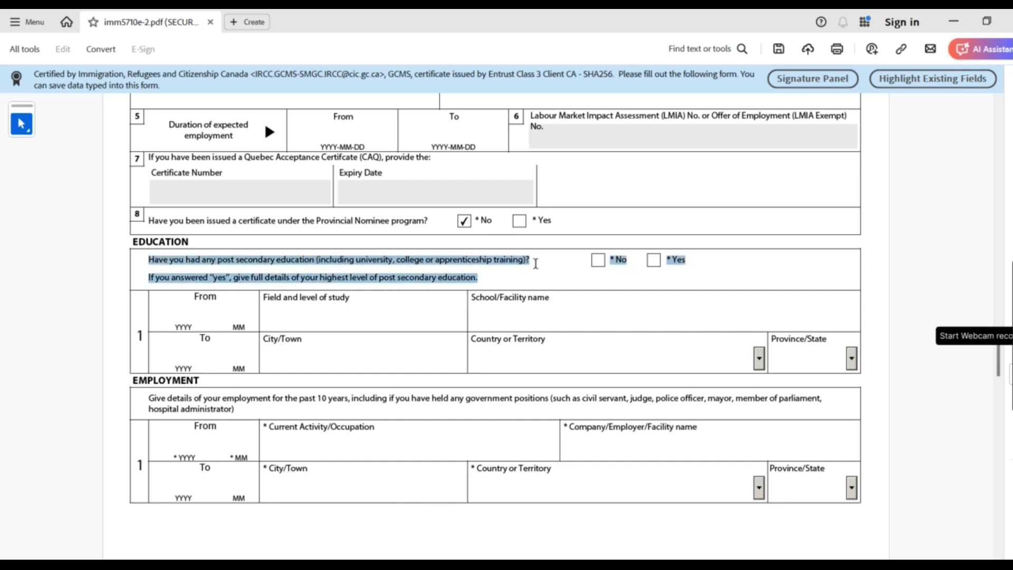
pyautogui.click(646, 278)
pyautogui.click(654, 260)
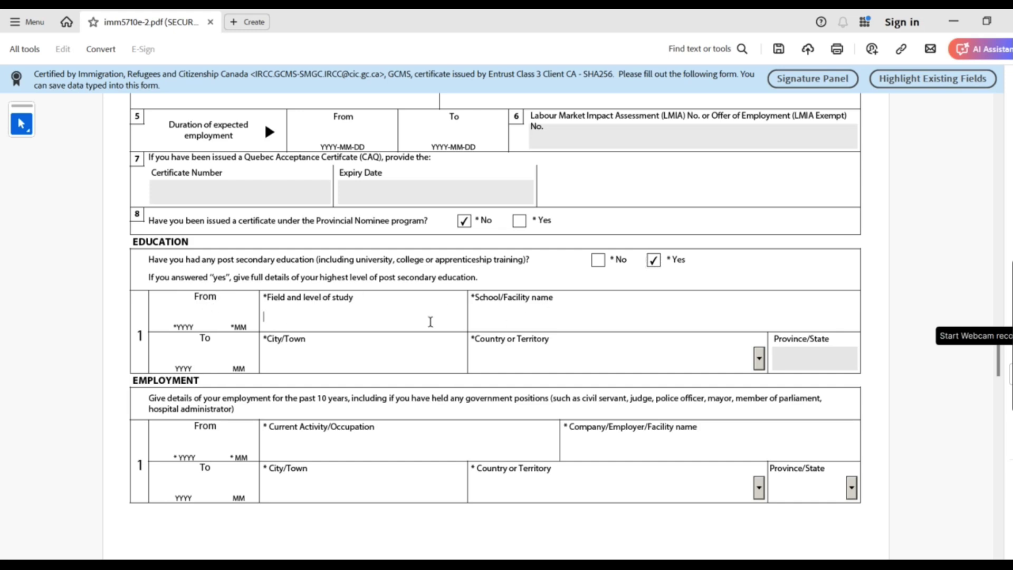
# Toggle the education answer to No and back to Yes, checking the education date and study fields
pyautogui.click(523, 323)
pyautogui.click(544, 360)
pyautogui.click(330, 358)
pyautogui.click(598, 260)
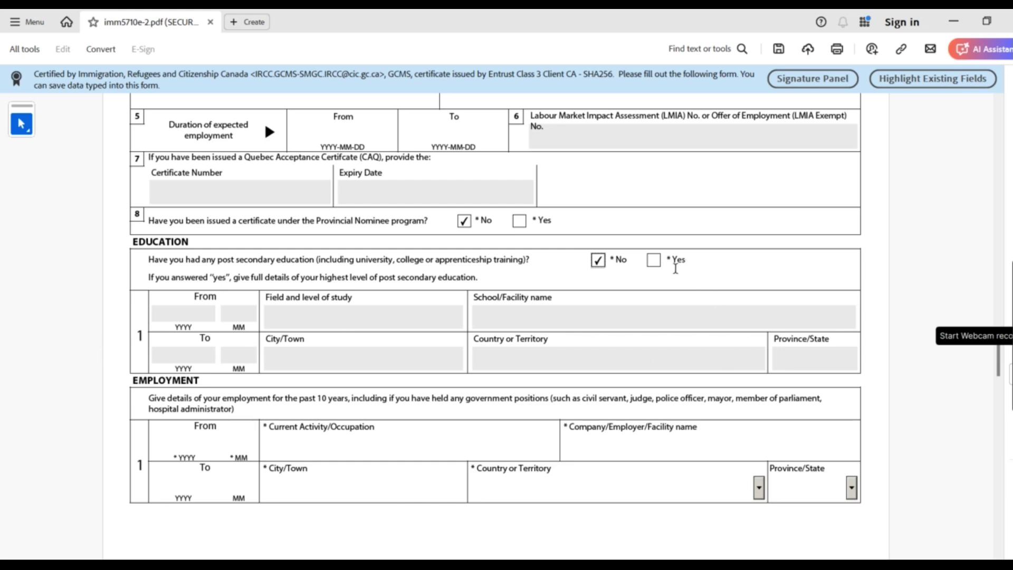
pyautogui.click(655, 260)
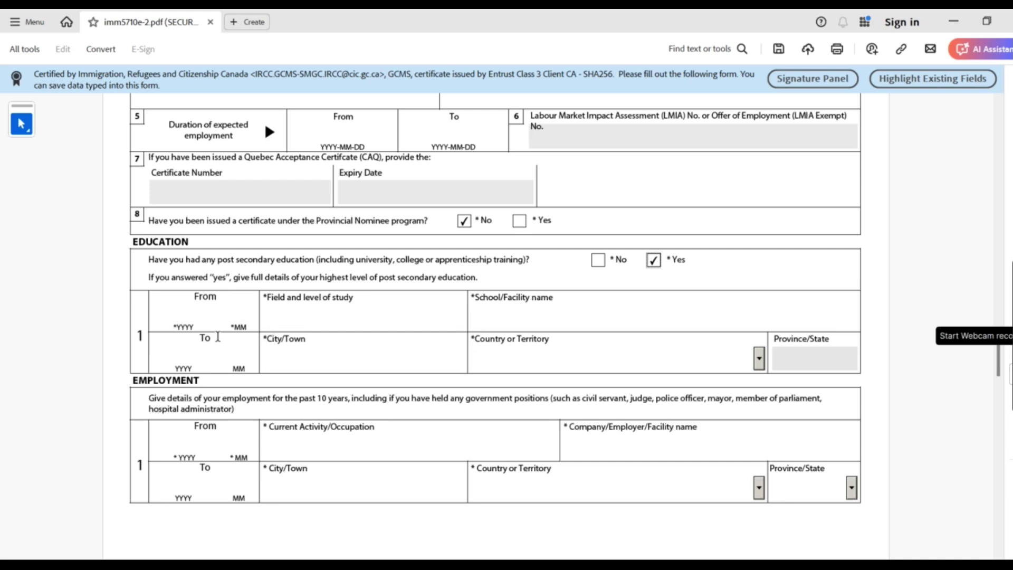
pyautogui.click(174, 315)
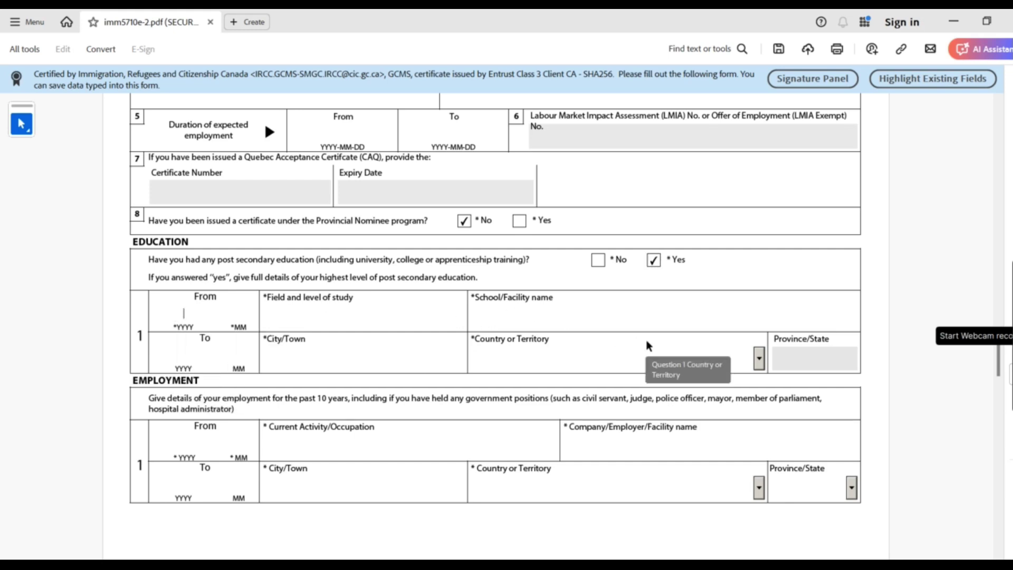
pyautogui.moveTo(221, 346); pyautogui.dragTo(344, 377)
pyautogui.click(344, 377)
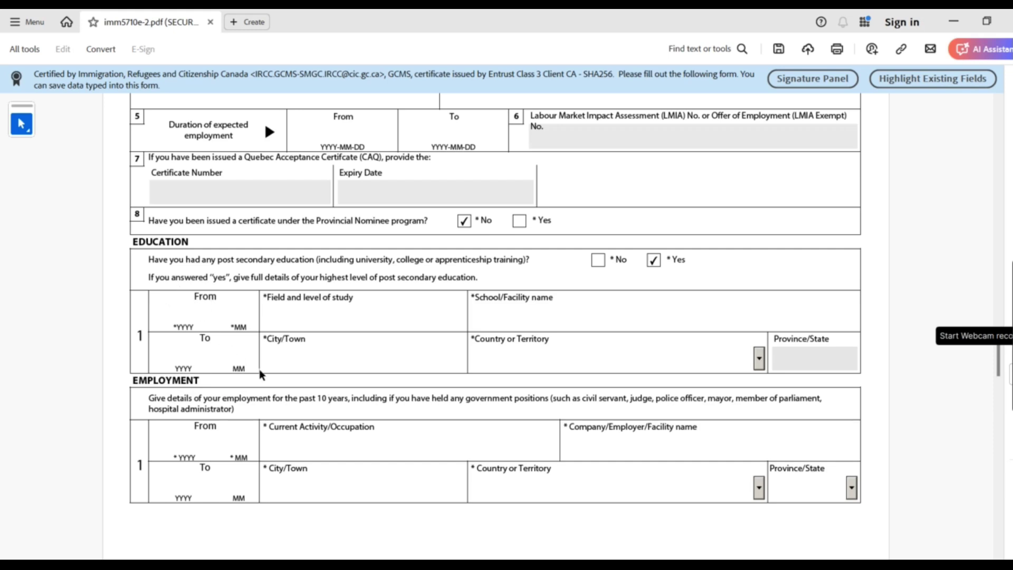
pyautogui.click(361, 317)
# Enter the education dates, from 2017/01 to 2021/04
pyautogui.click(177, 310)
pyautogui.write('2010')
pyautogui.press('Tab')
pyautogui.write('8')
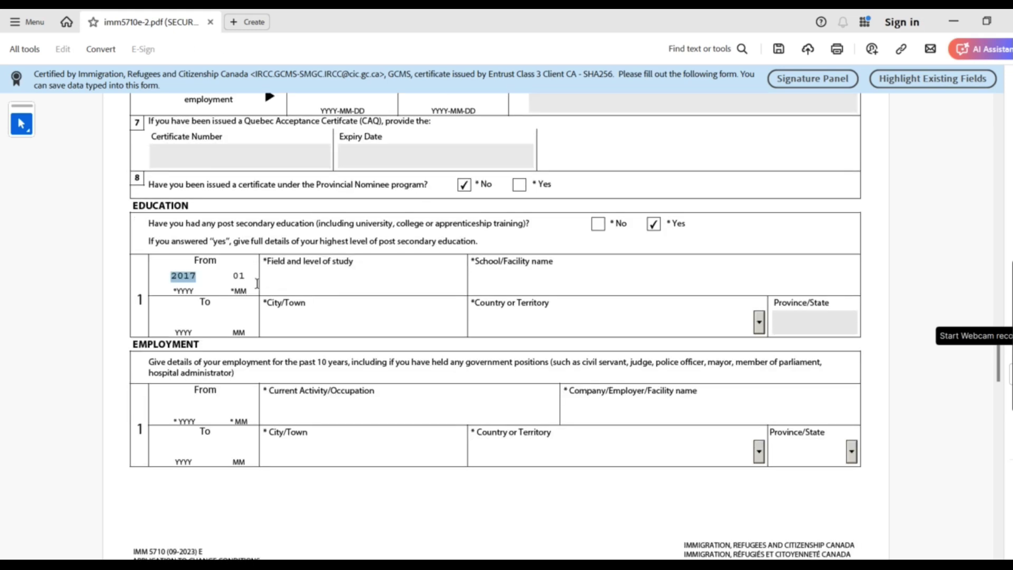
pyautogui.click(241, 274)
pyautogui.click(187, 325)
pyautogui.write('202')
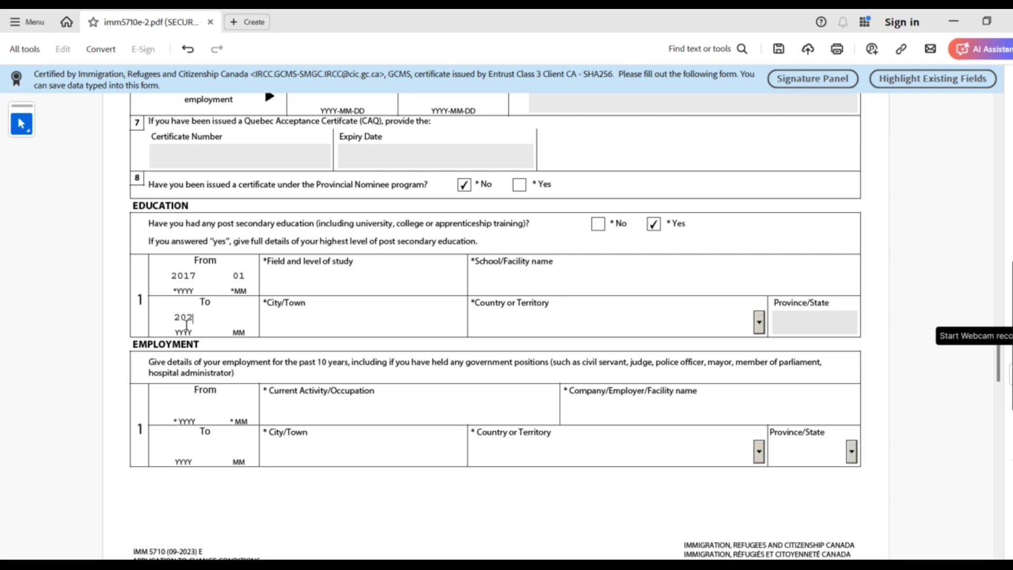
pyautogui.write('1')
pyautogui.write('04')
# Enter school YORK UNIVERSITY, field of study BUSSINESS and city TORONTO
pyautogui.click(527, 283)
pyautogui.write('YOR')
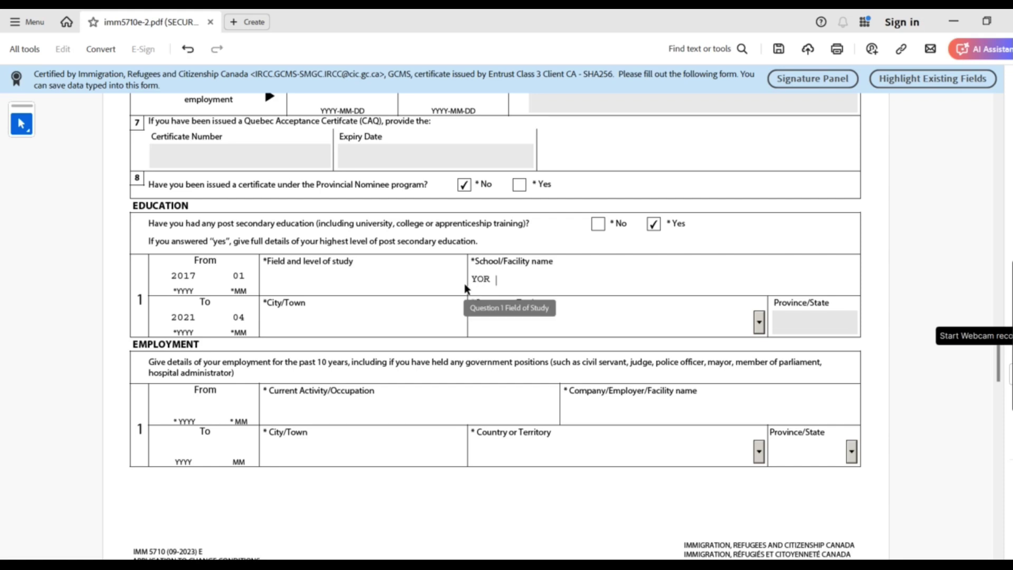
pyautogui.write('K UNIVERSITY')
pyautogui.click(291, 282)
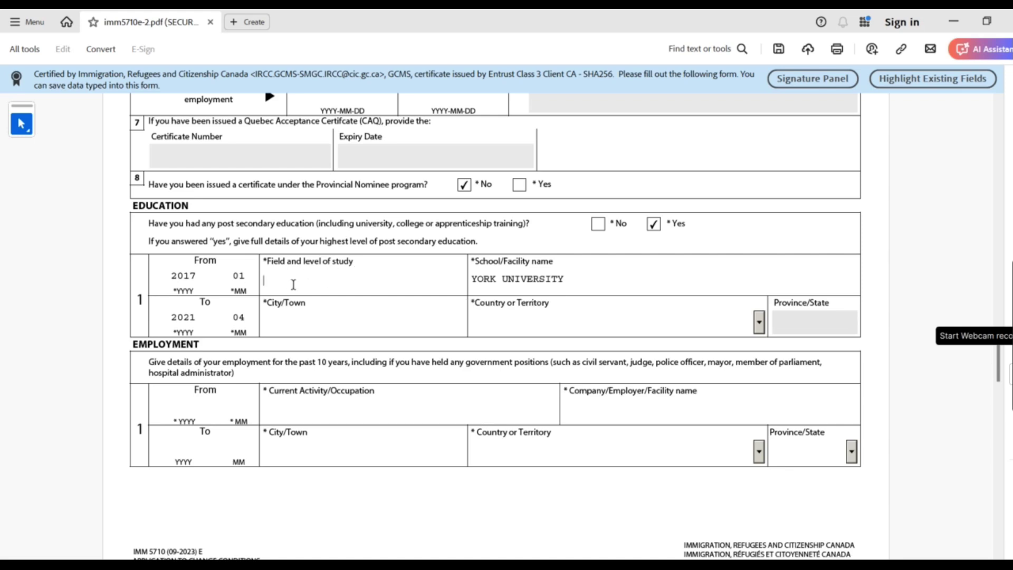
pyautogui.write('BU')
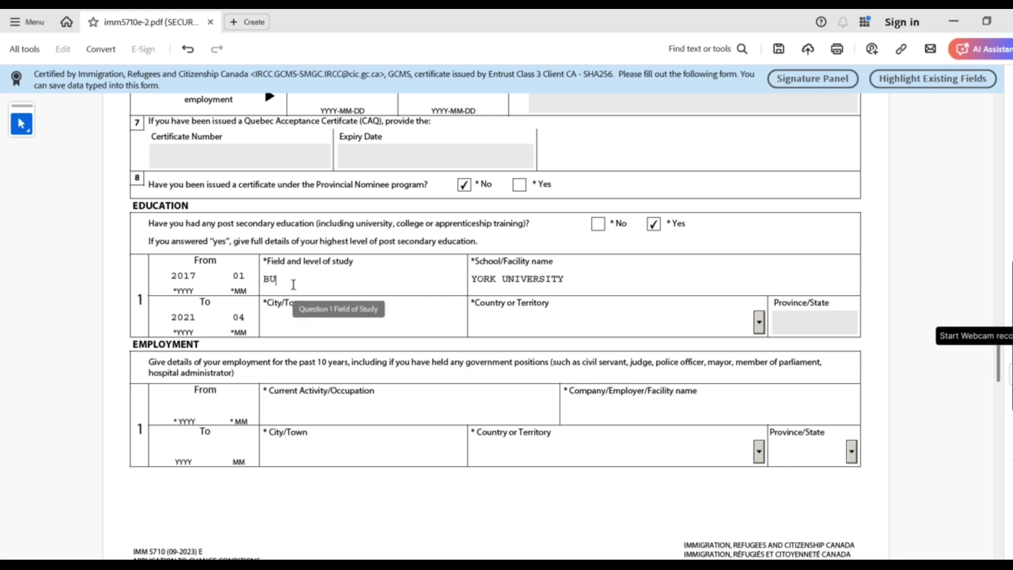
pyautogui.write('SSINESS')
pyautogui.click(334, 314)
pyautogui.write('TORONTO')
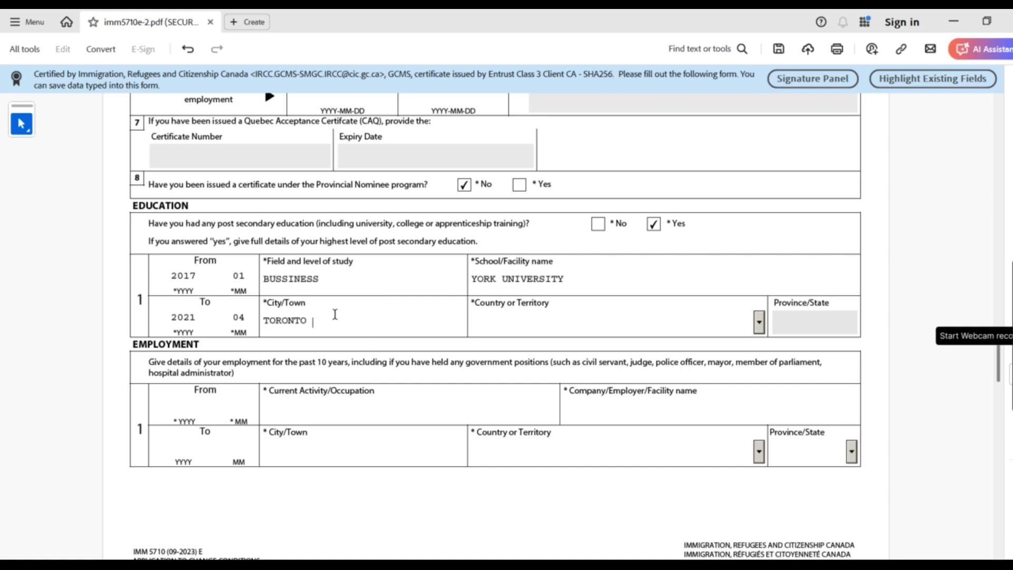
# Choose Canada as the education country and ON as the province
pyautogui.click(760, 323)
pyautogui.scroll(-7, 763, 430)
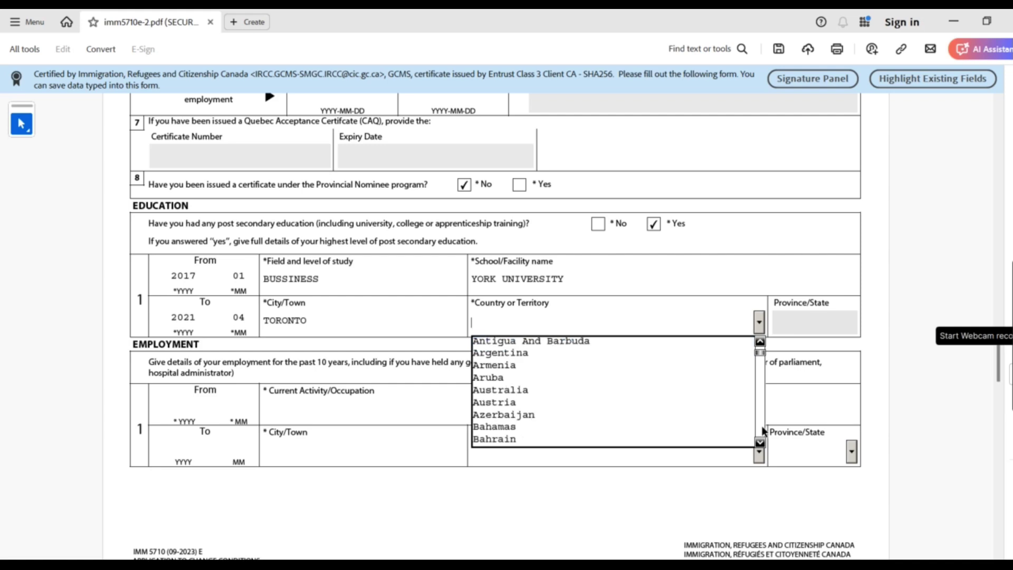
pyautogui.scroll(-5, 763, 431)
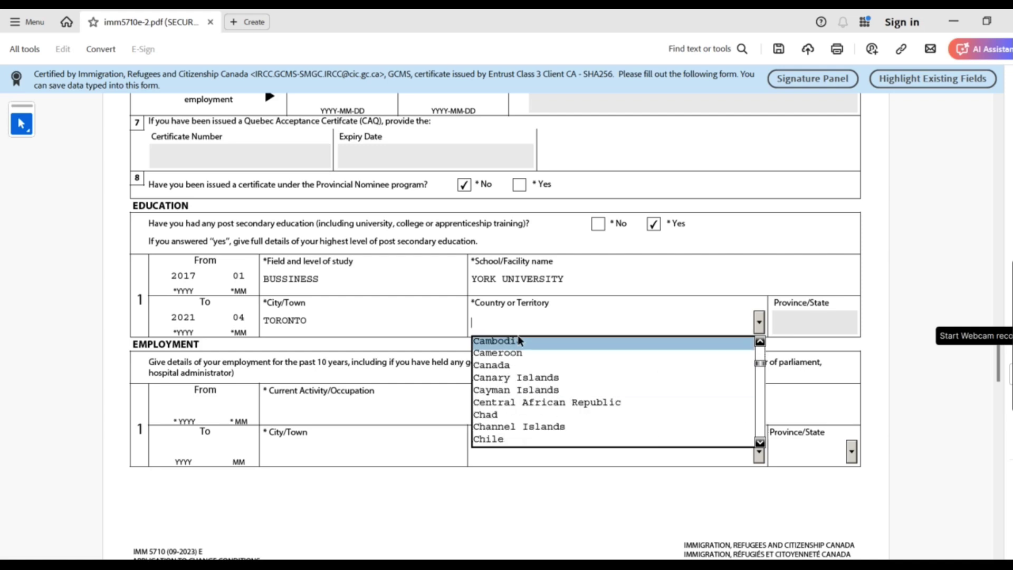
pyautogui.click(511, 363)
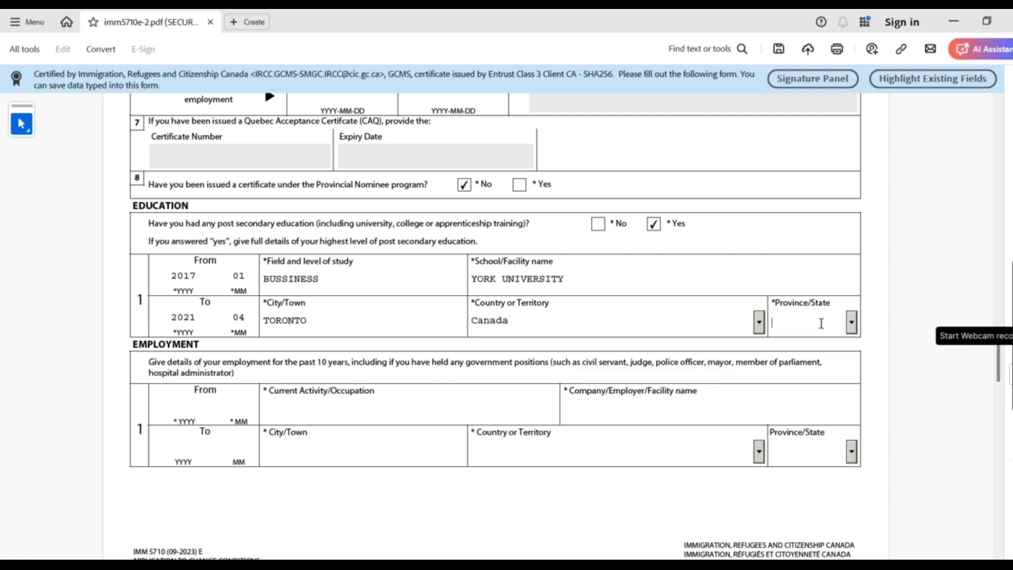
pyautogui.click(852, 322)
pyautogui.scroll(-2, 855, 420)
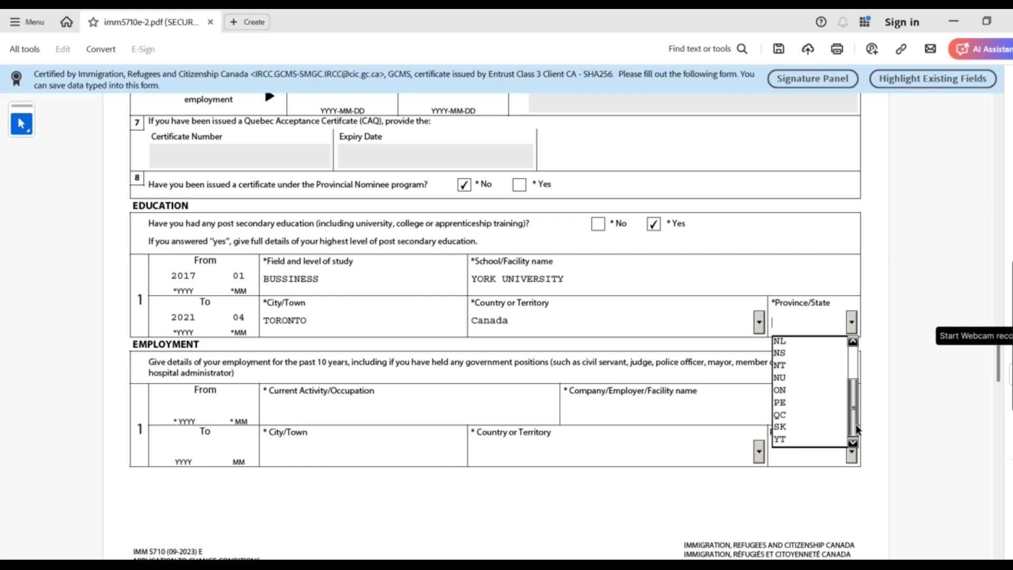
pyautogui.click(794, 390)
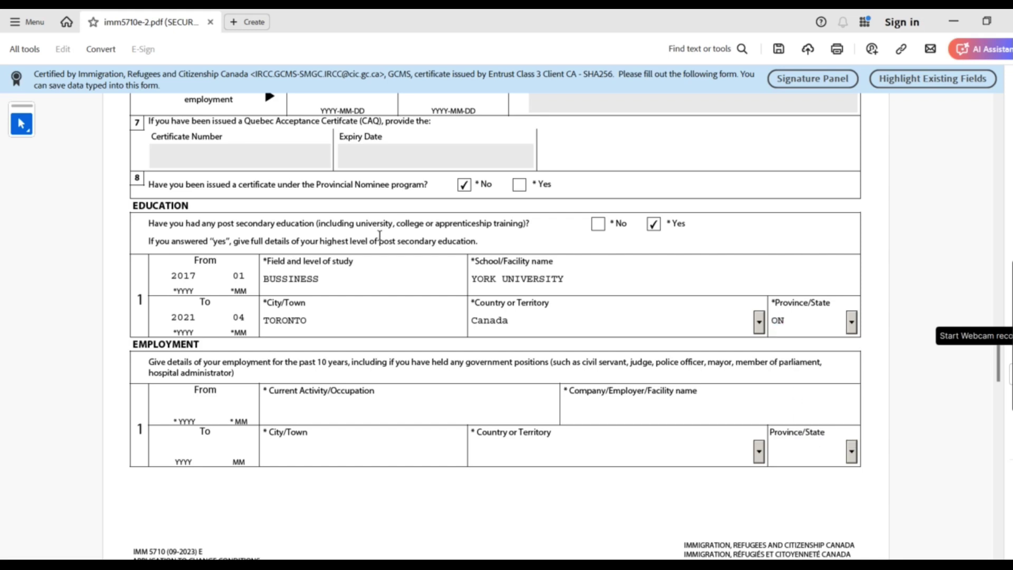
pyautogui.click(186, 275)
pyautogui.moveTo(234, 246); pyautogui.dragTo(476, 242)
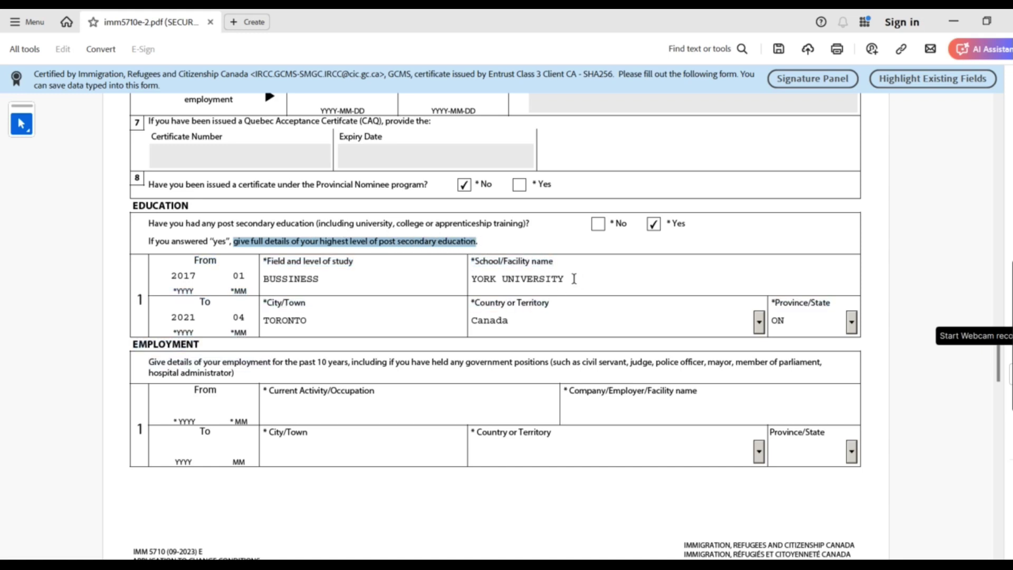
pyautogui.moveTo(547, 280); pyautogui.dragTo(446, 280)
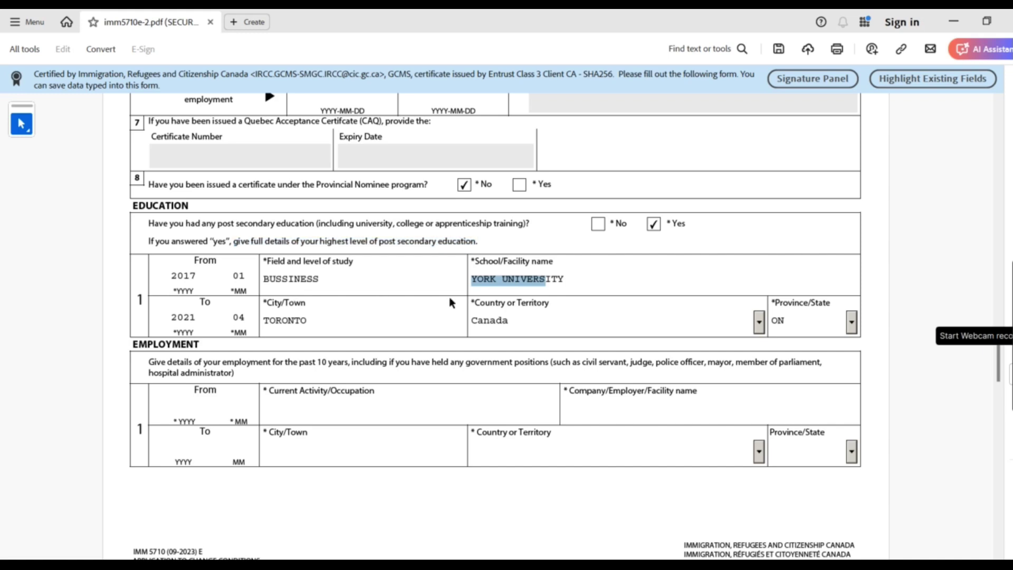
pyautogui.moveTo(163, 275); pyautogui.dragTo(247, 276)
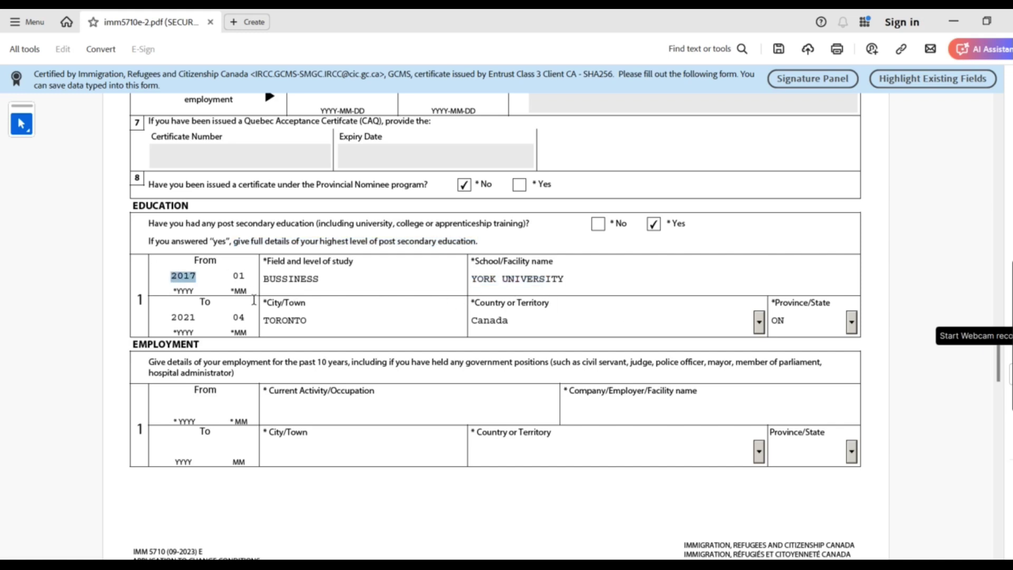
pyautogui.moveTo(252, 318); pyautogui.dragTo(153, 322)
pyautogui.moveTo(351, 326); pyautogui.dragTo(275, 321)
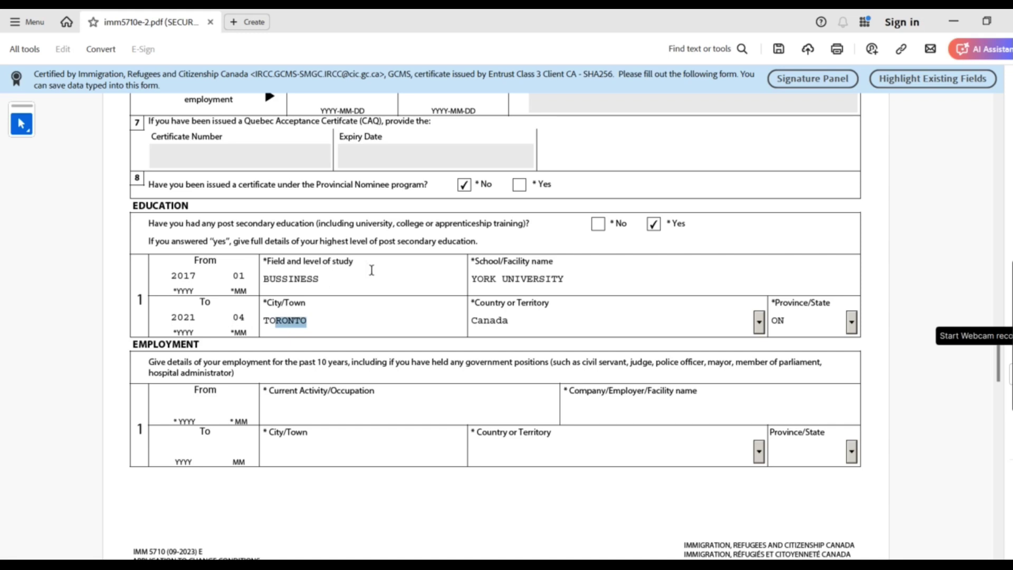
pyautogui.moveTo(331, 277); pyautogui.dragTo(257, 286)
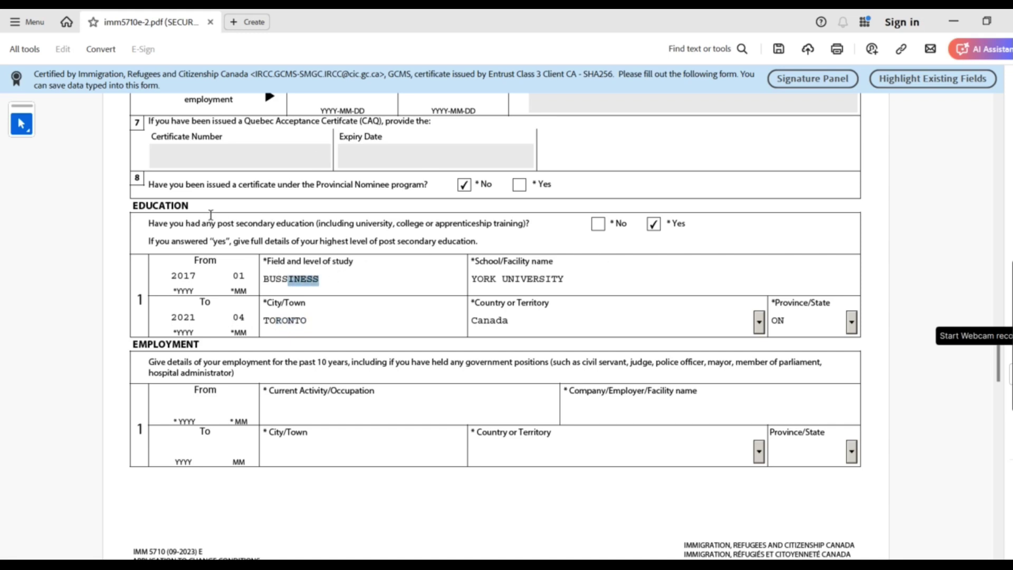
pyautogui.moveTo(233, 242); pyautogui.dragTo(483, 242)
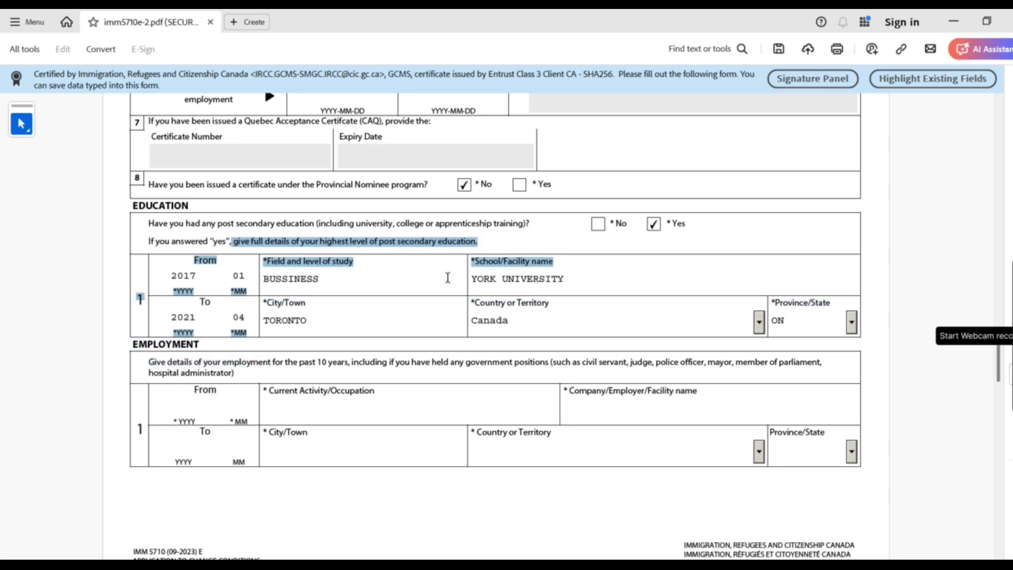
pyautogui.click(425, 318)
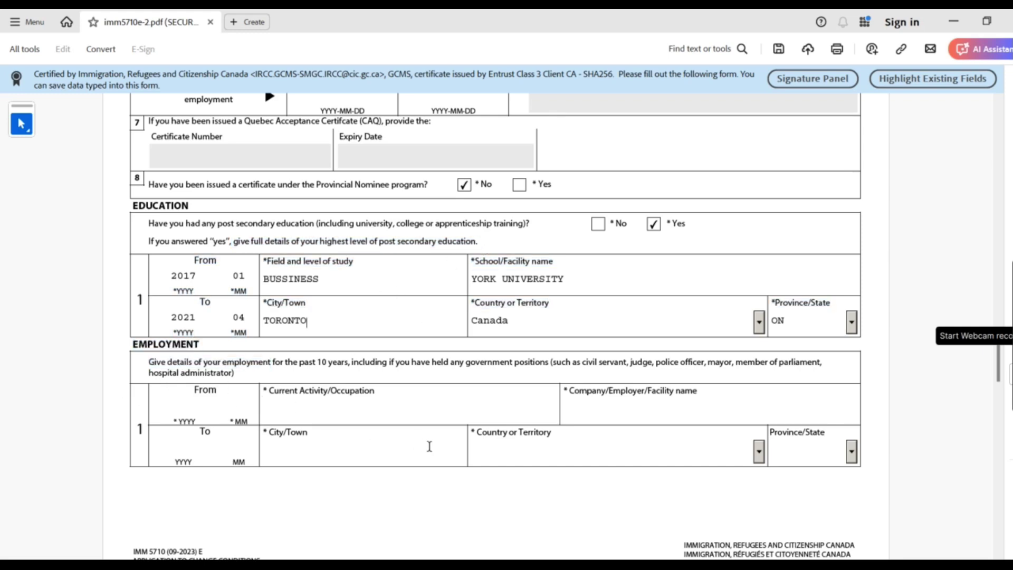
pyautogui.moveTo(150, 364); pyautogui.dragTo(318, 375)
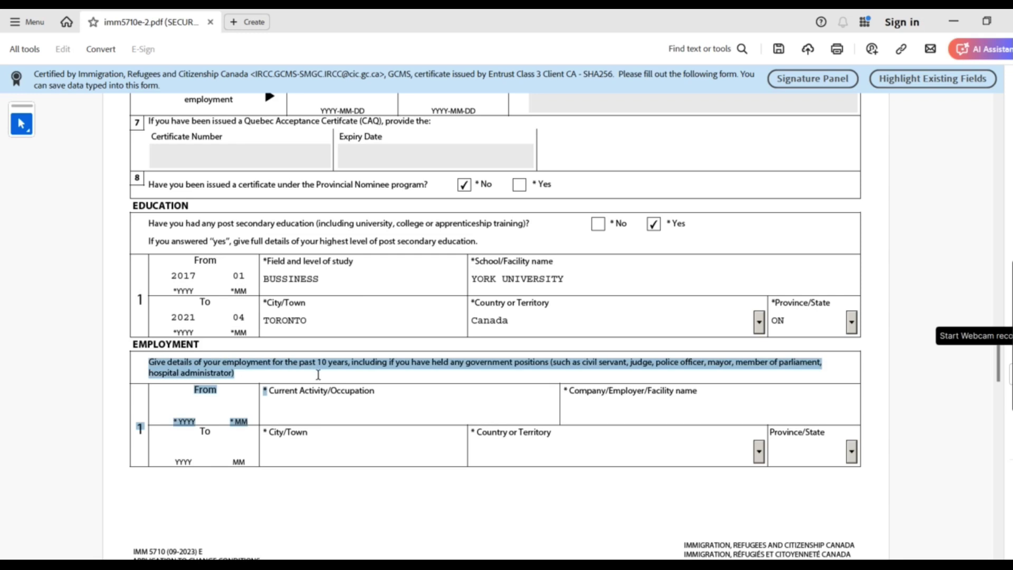
pyautogui.click(398, 421)
pyautogui.scroll(1, 398, 421)
pyautogui.moveTo(298, 410); pyautogui.dragTo(350, 384)
pyautogui.click(141, 399)
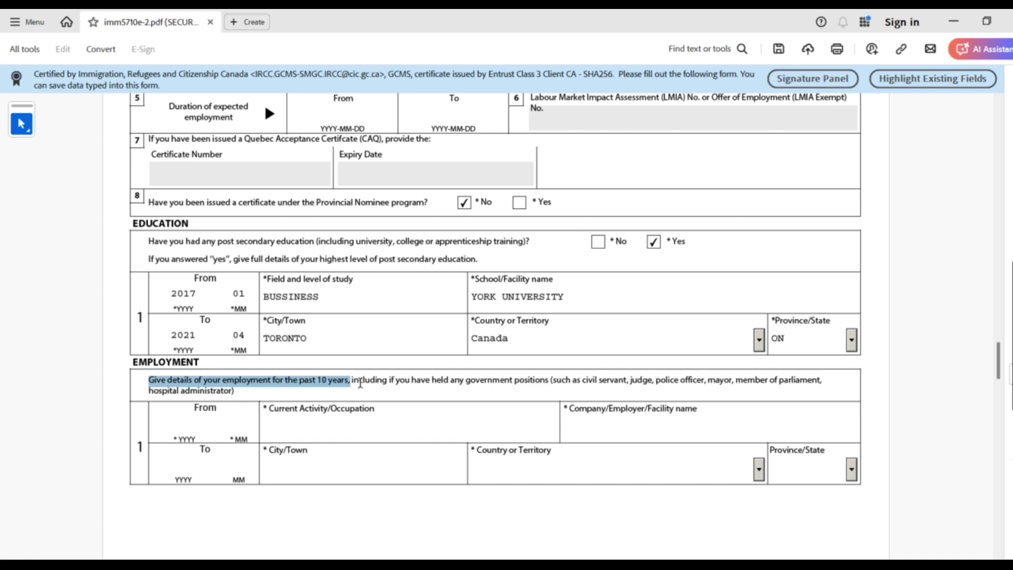
pyautogui.moveTo(352, 383); pyautogui.dragTo(583, 397)
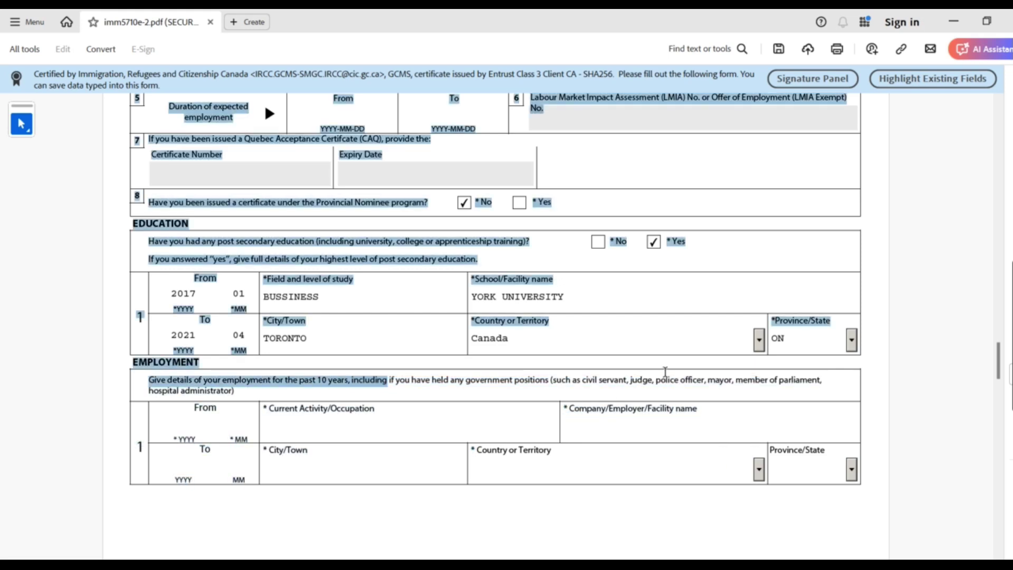
pyautogui.moveTo(668, 381); pyautogui.dragTo(593, 388)
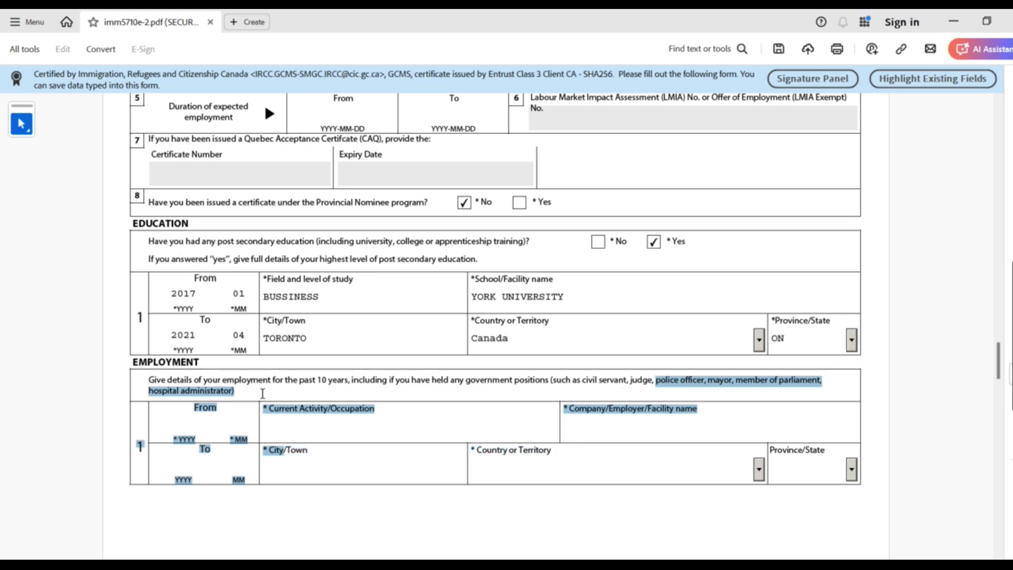
pyautogui.click(290, 391)
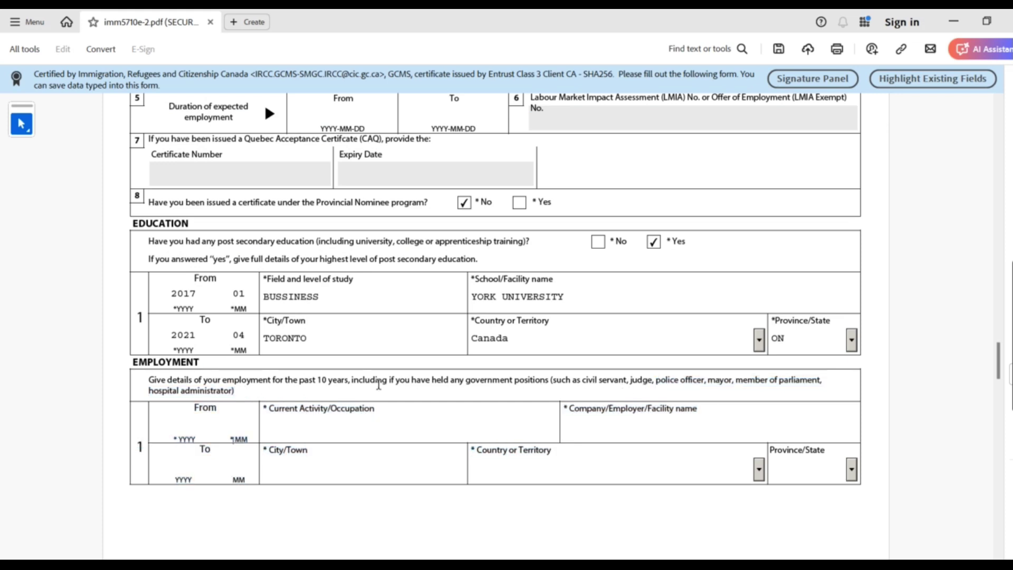
pyautogui.moveTo(410, 387); pyautogui.dragTo(515, 380)
pyautogui.click(287, 390)
pyautogui.moveTo(148, 380); pyautogui.dragTo(346, 380)
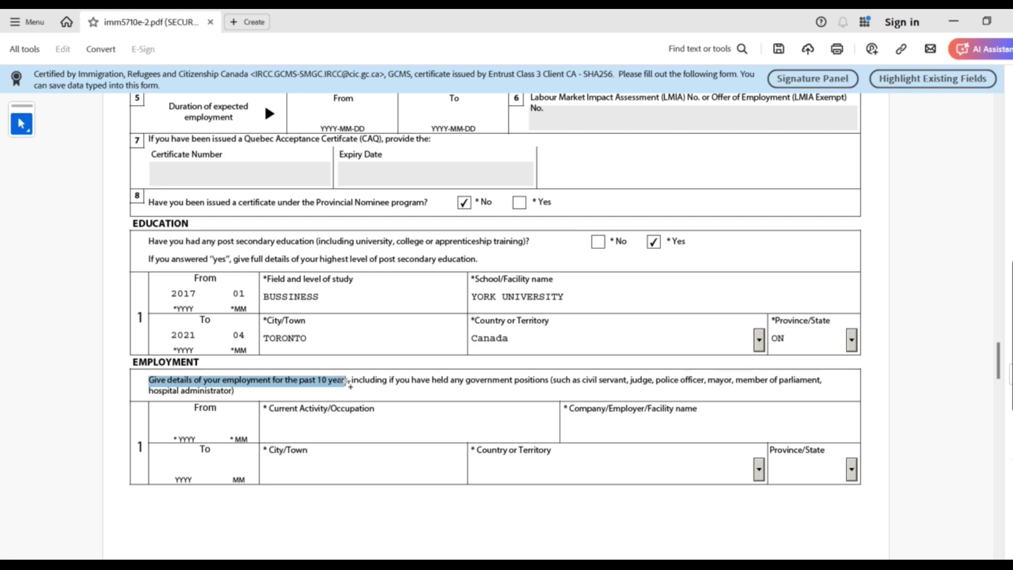
# Enter employment dates 2021/05 to 2024/02, correcting the end month from 01 to 02
pyautogui.click(186, 422)
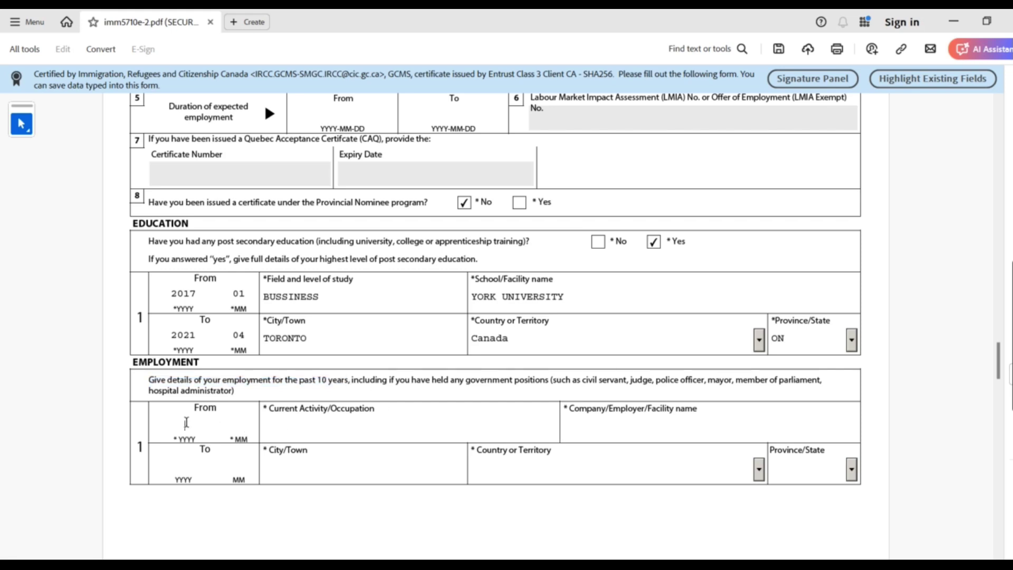
pyautogui.write('2')
pyautogui.write('021')
pyautogui.write('05')
pyautogui.click(188, 463)
pyautogui.write('202401')
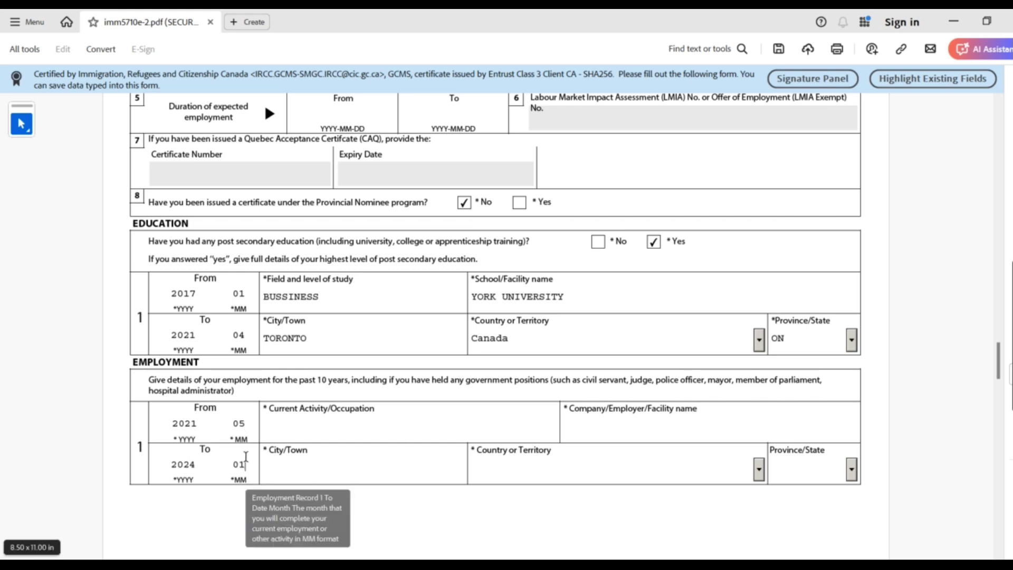
pyautogui.click(252, 466)
pyautogui.press('BackSpace')
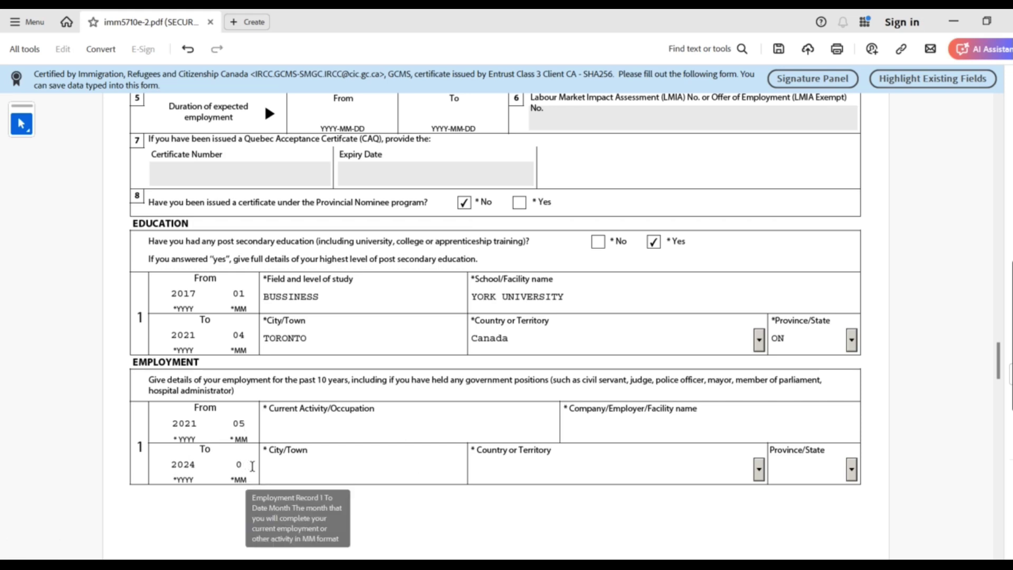
pyautogui.write('2')
pyautogui.click(294, 430)
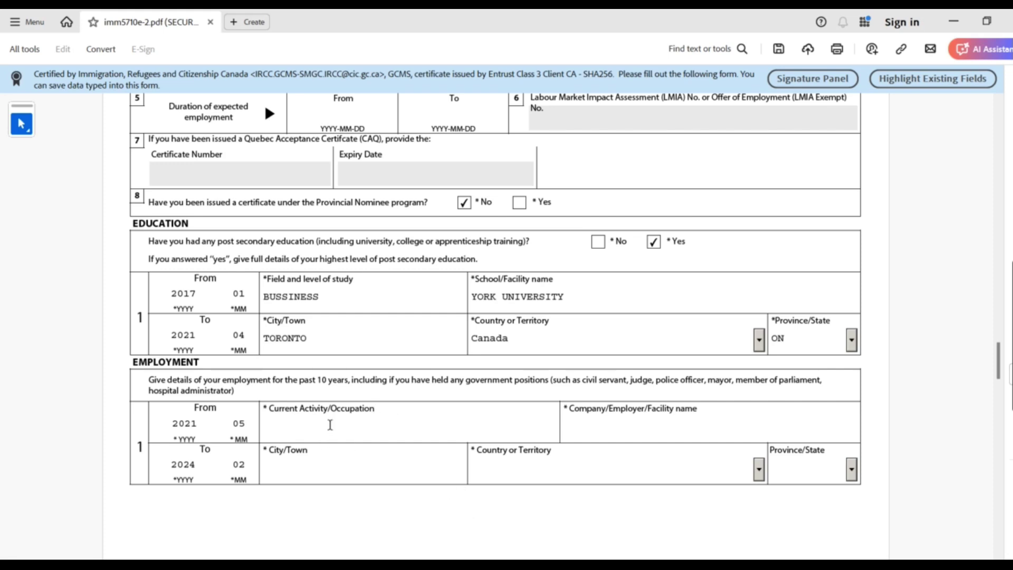
# Highlight the occupation label, start year 2021 and the extra previous employment rows
pyautogui.moveTo(270, 406); pyautogui.dragTo(395, 405)
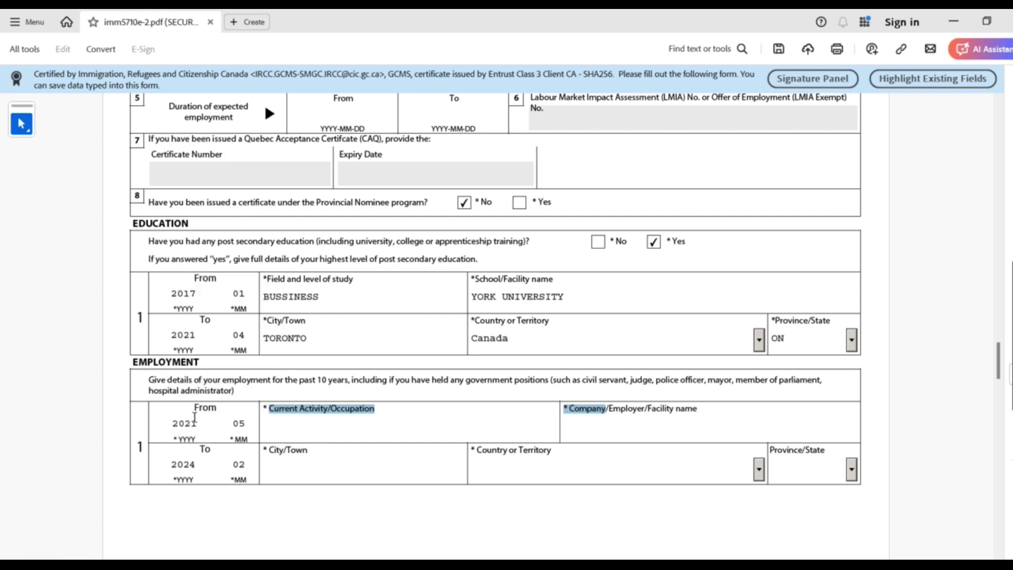
pyautogui.moveTo(183, 423); pyautogui.dragTo(215, 433)
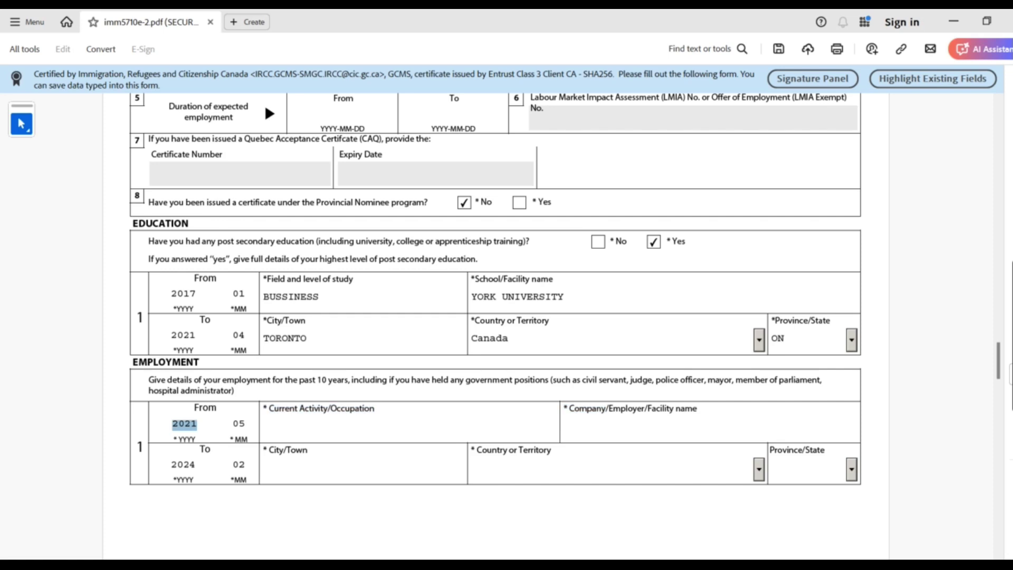
pyautogui.moveTo(997, 357); pyautogui.dragTo(1000, 374)
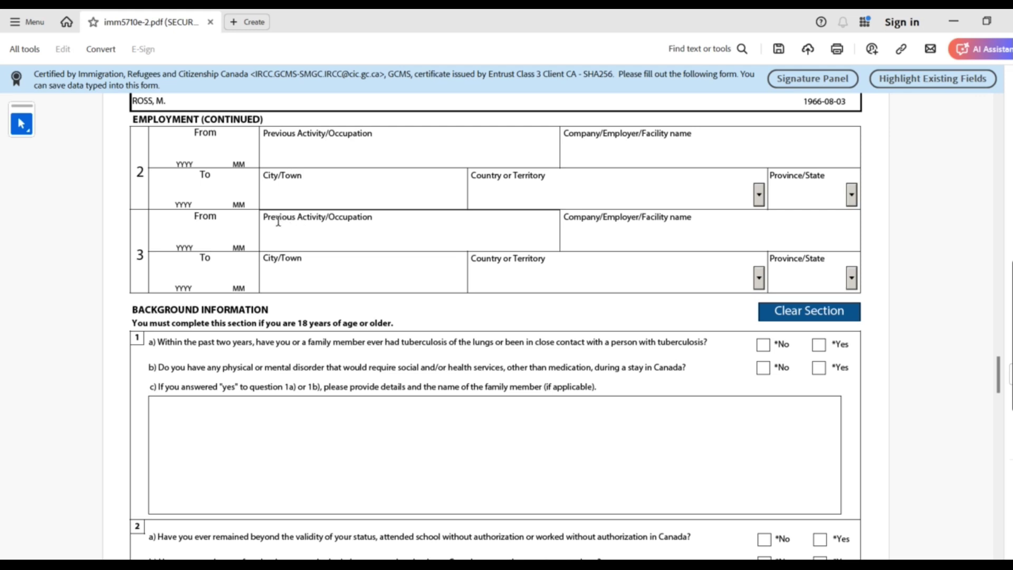
pyautogui.moveTo(264, 217); pyautogui.dragTo(372, 217)
pyautogui.moveTo(266, 133); pyautogui.dragTo(376, 138)
pyautogui.moveTo(1002, 378); pyautogui.dragTo(1007, 348)
pyautogui.scroll(-3, 1007, 348)
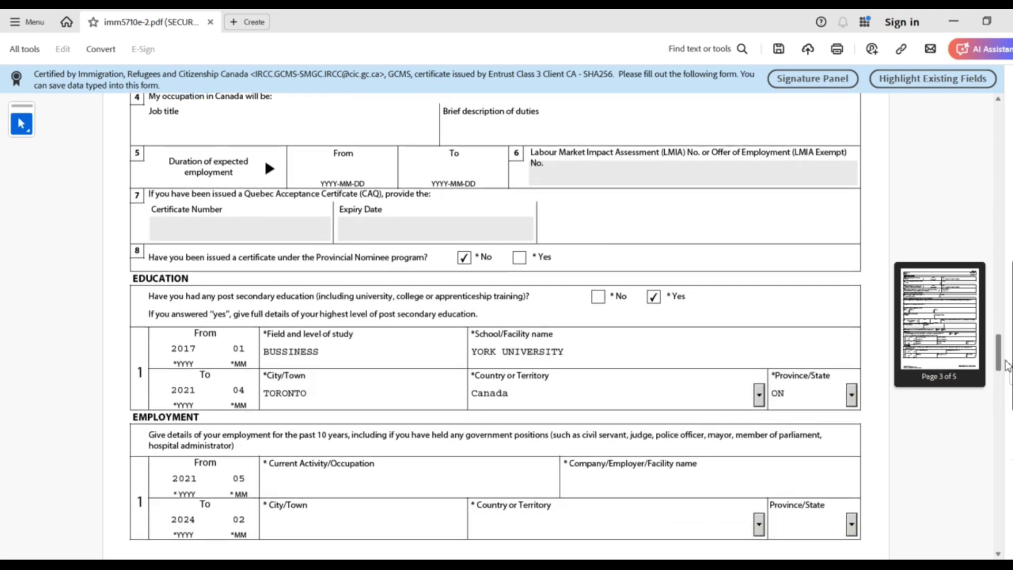
# Enter occupation DATA ANALYST, employer AO INSURANCE and city TORONTO
pyautogui.click(302, 407)
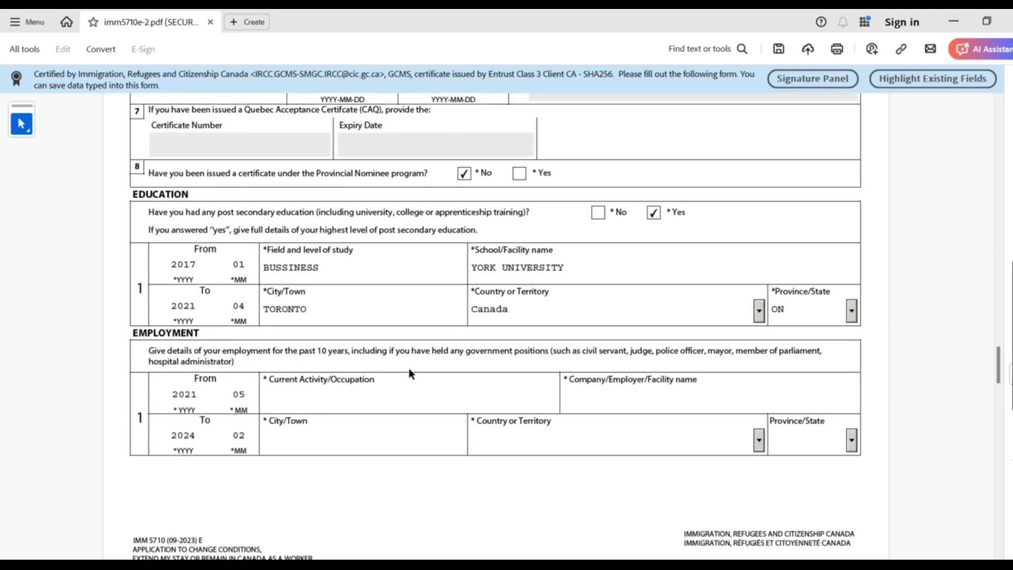
pyautogui.write('DATA ANALYST')
pyautogui.click(669, 404)
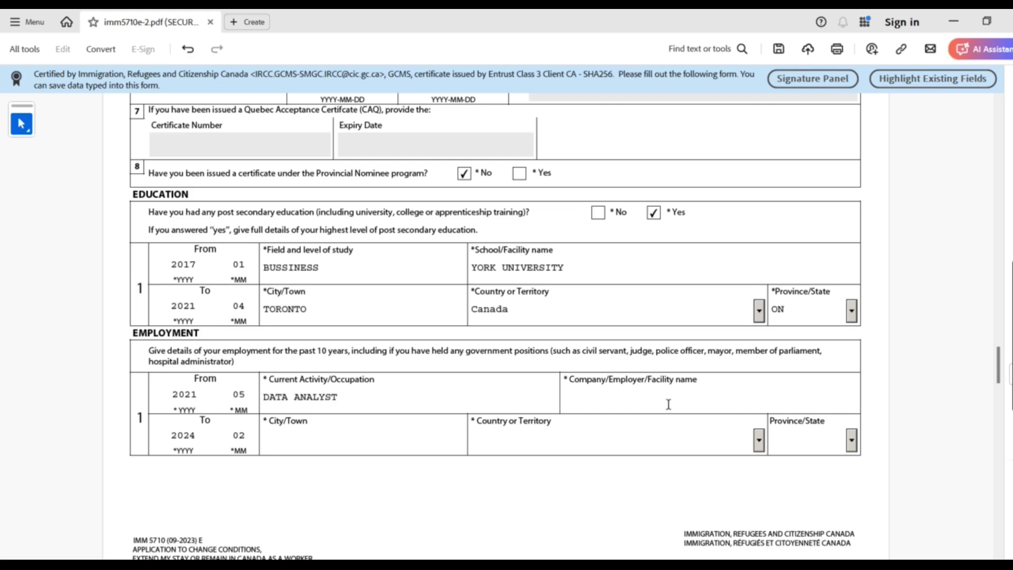
pyautogui.write('AO INSURANCE')
pyautogui.click(369, 449)
pyautogui.write('TORNOT')
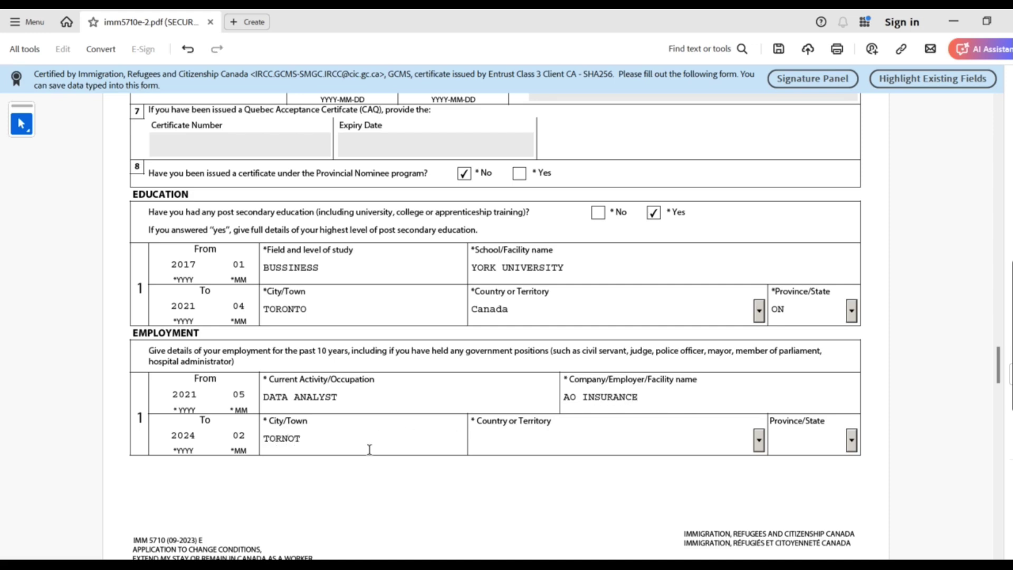
pyautogui.press('BackSpace')
pyautogui.press('BackSpace')
pyautogui.press('BackSpace')
pyautogui.write('ONTO')
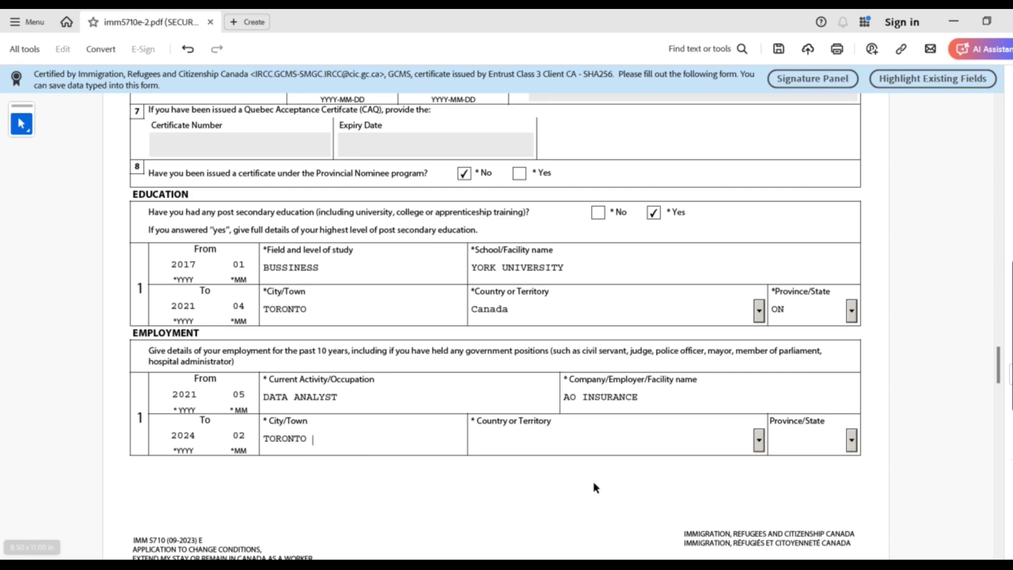
# Set the employment country to Canada and the province to ON
pyautogui.click(547, 442)
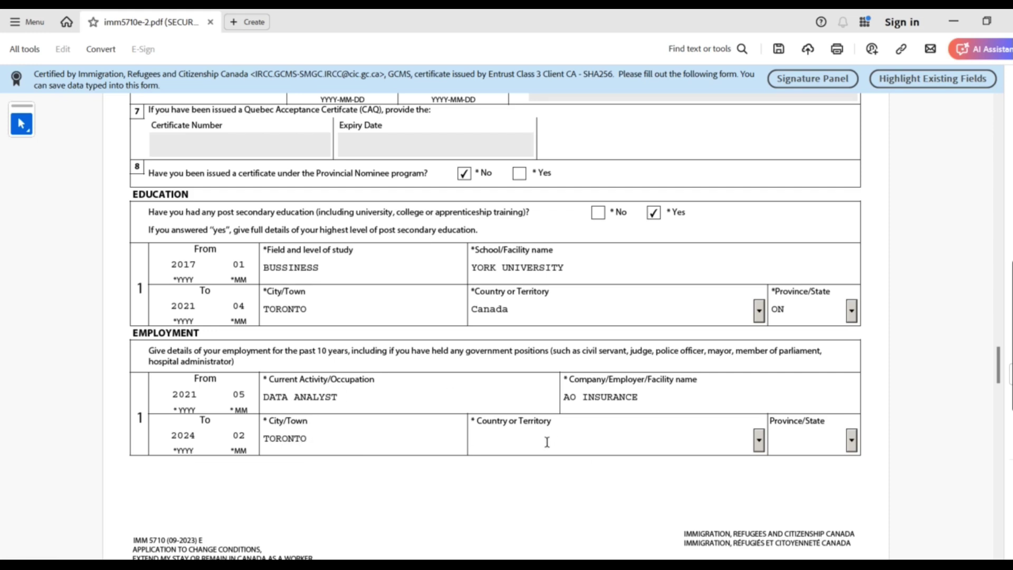
pyautogui.write('N')
pyautogui.write('C')
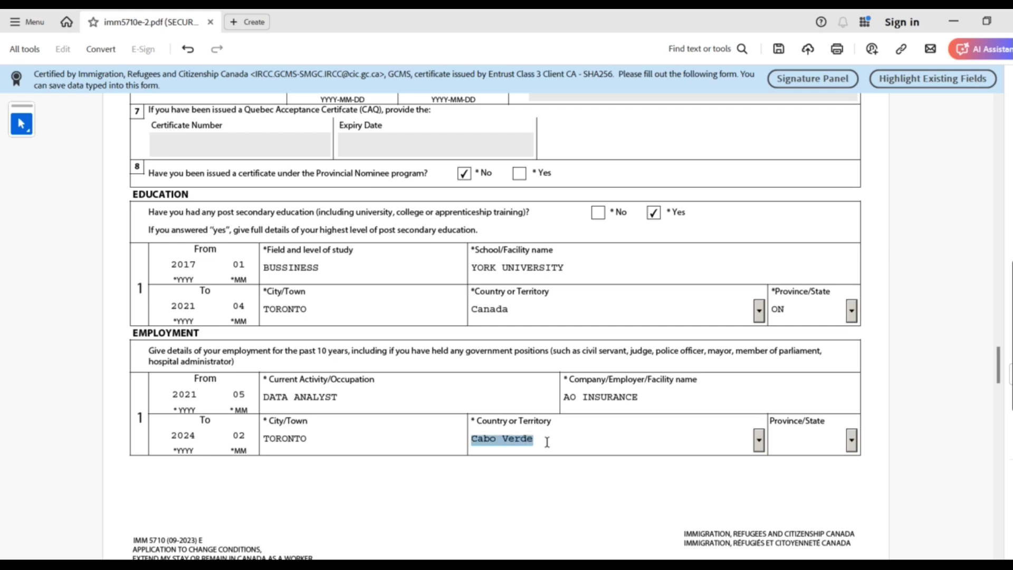
pyautogui.write('anada')
pyautogui.click(816, 445)
pyautogui.write('ON')
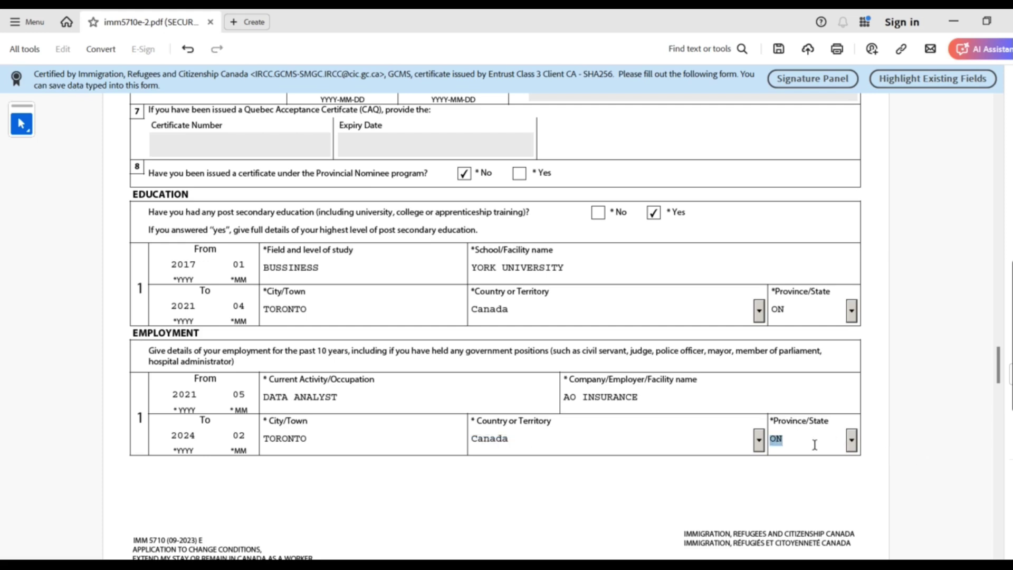
pyautogui.press('Return')
# Scroll to BACKGROUND INFORMATION and tick No for tuberculosis question 1a
pyautogui.moveTo(1004, 367)
pyautogui.mouseDown()
pyautogui.moveTo(1006, 388)
pyautogui.moveTo(1005, 369)
pyautogui.mouseUp()
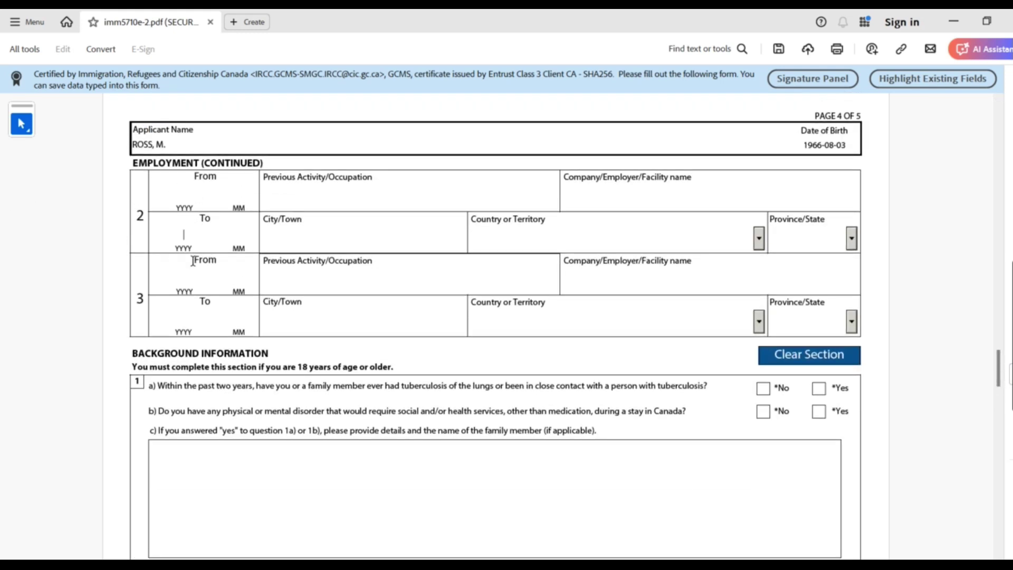
pyautogui.scroll(-1, 190, 277)
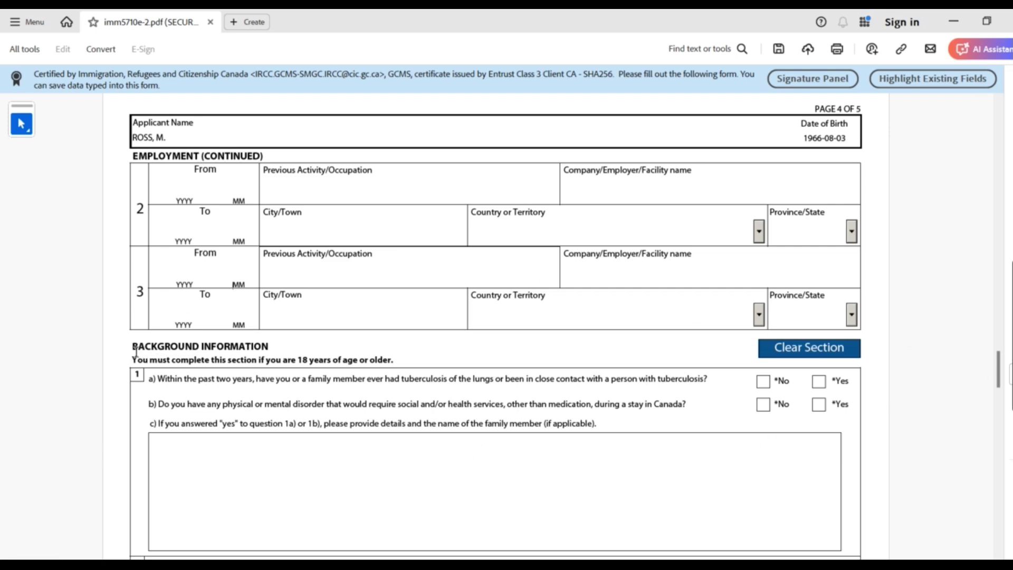
pyautogui.moveTo(133, 348); pyautogui.dragTo(270, 340)
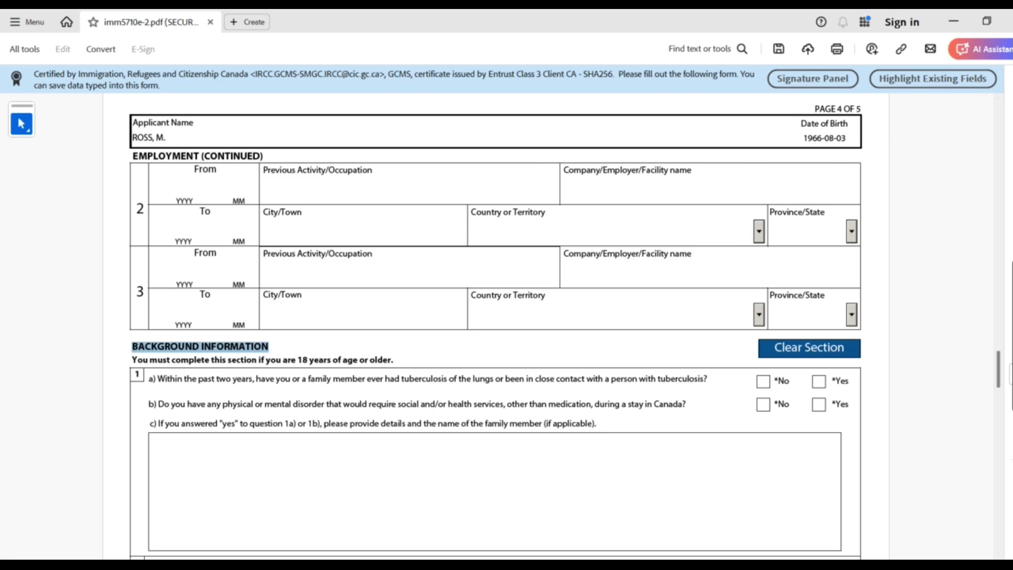
pyautogui.moveTo(998, 370); pyautogui.dragTo(1000, 400)
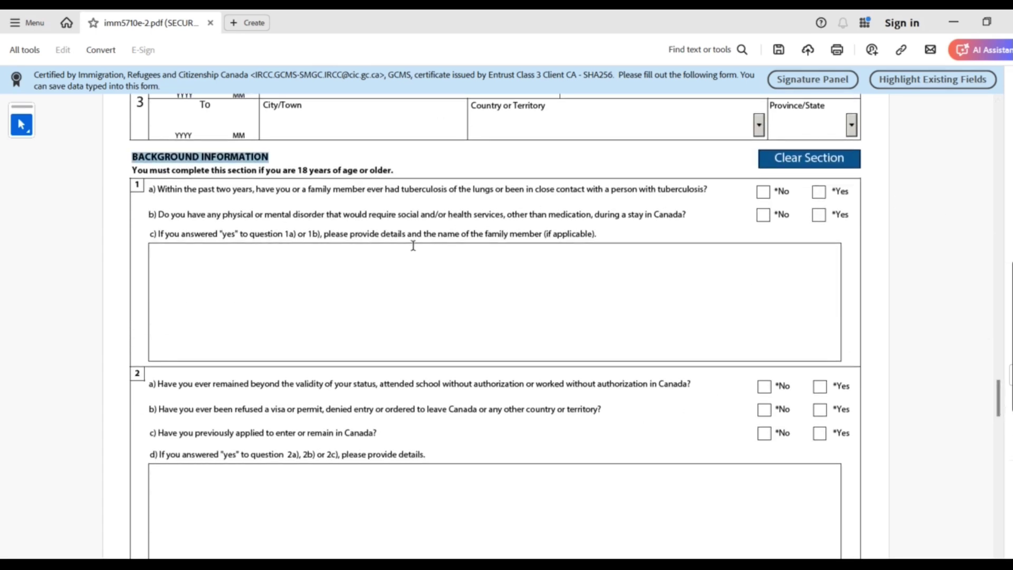
pyautogui.click(161, 186)
pyautogui.moveTo(200, 189); pyautogui.dragTo(247, 195)
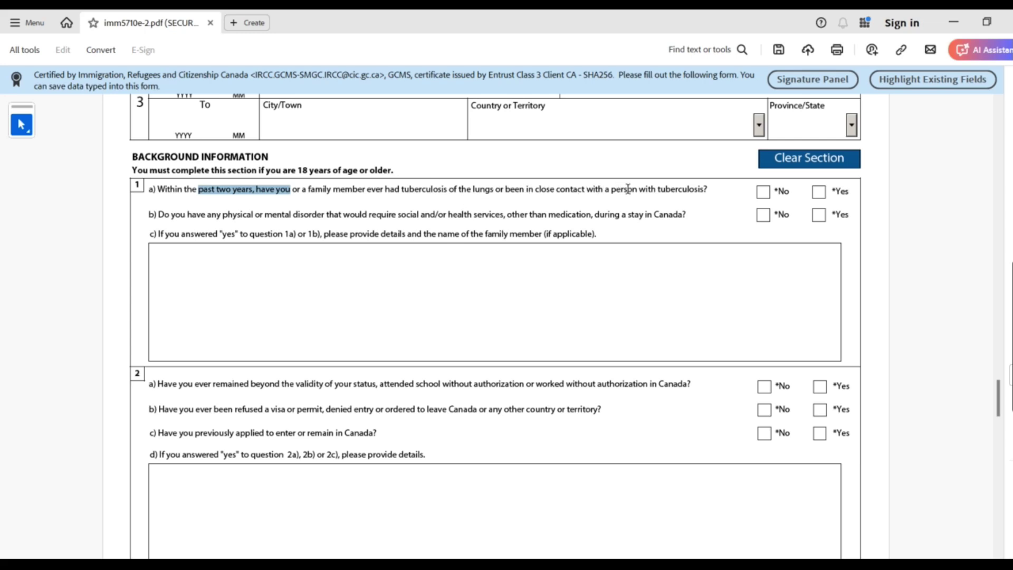
pyautogui.click(764, 191)
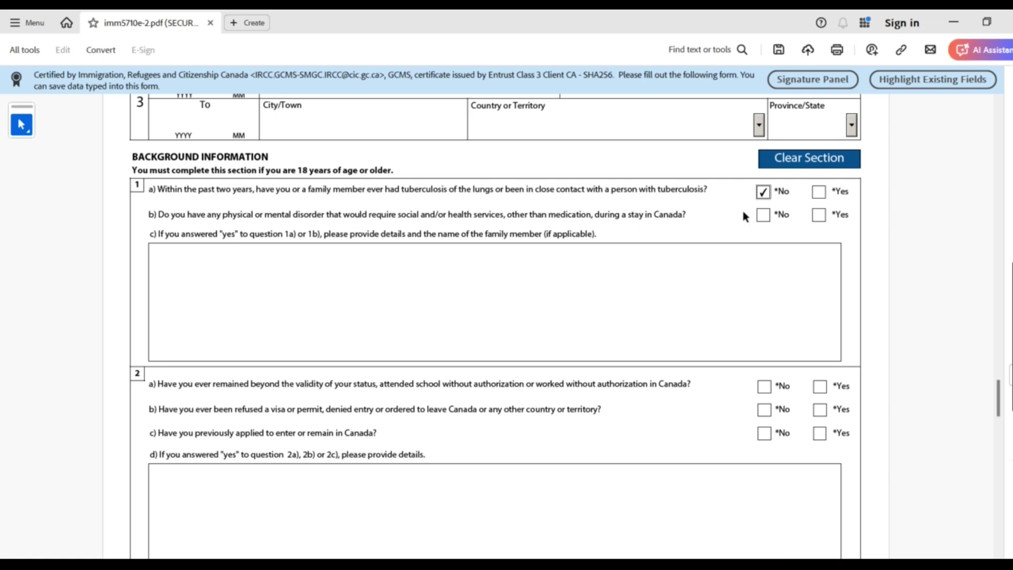
# Tick No for question 1b, then switch to Yes to show the 1c details box
pyautogui.click(765, 217)
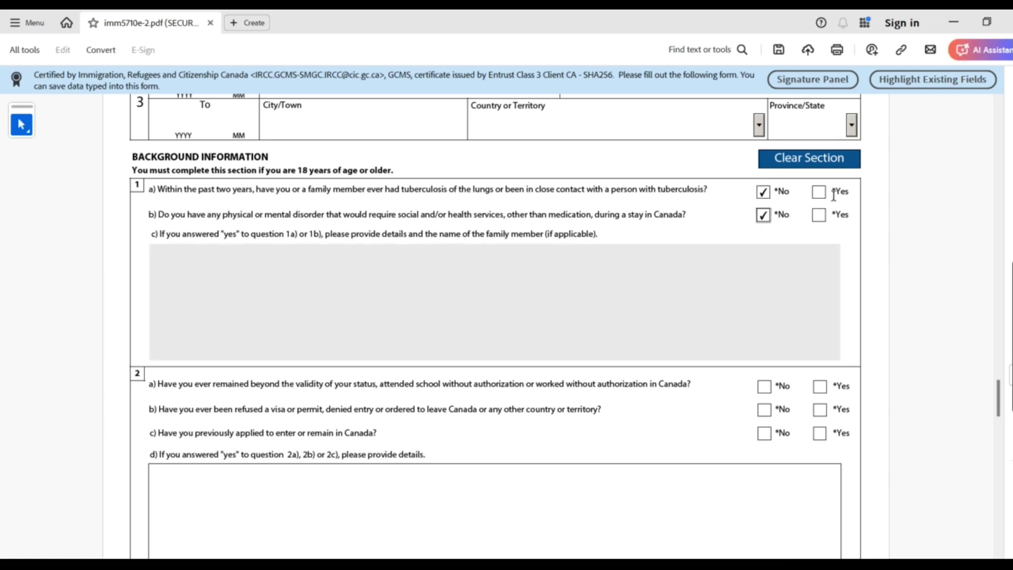
pyautogui.moveTo(216, 191); pyautogui.dragTo(423, 216)
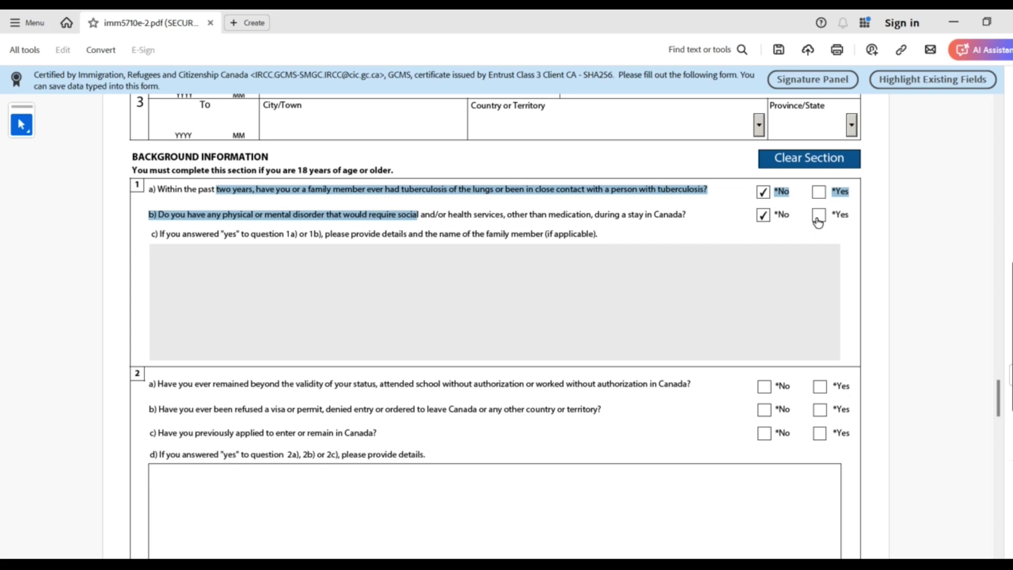
pyautogui.click(820, 216)
pyautogui.click(441, 288)
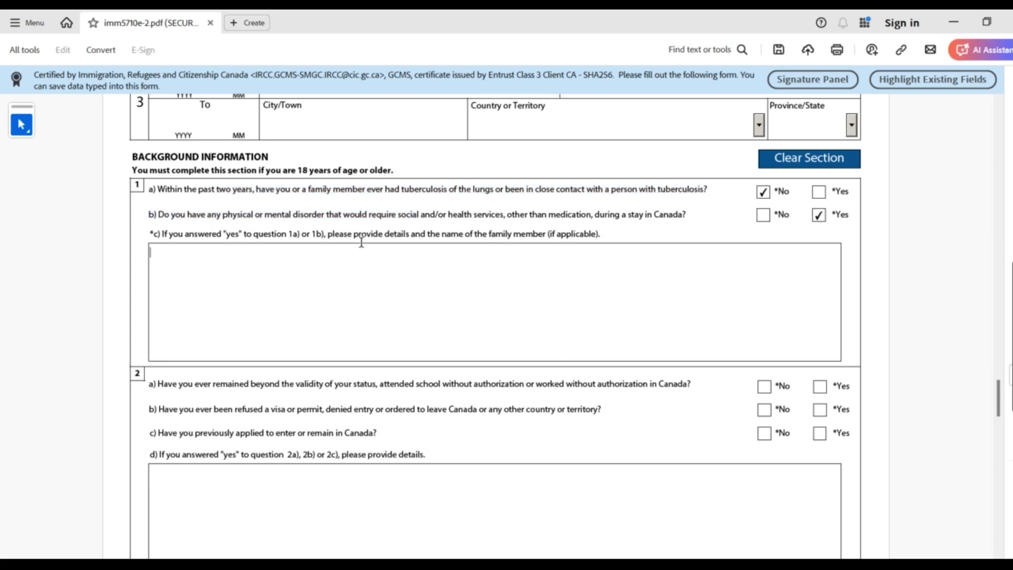
pyautogui.moveTo(346, 234); pyautogui.dragTo(600, 233)
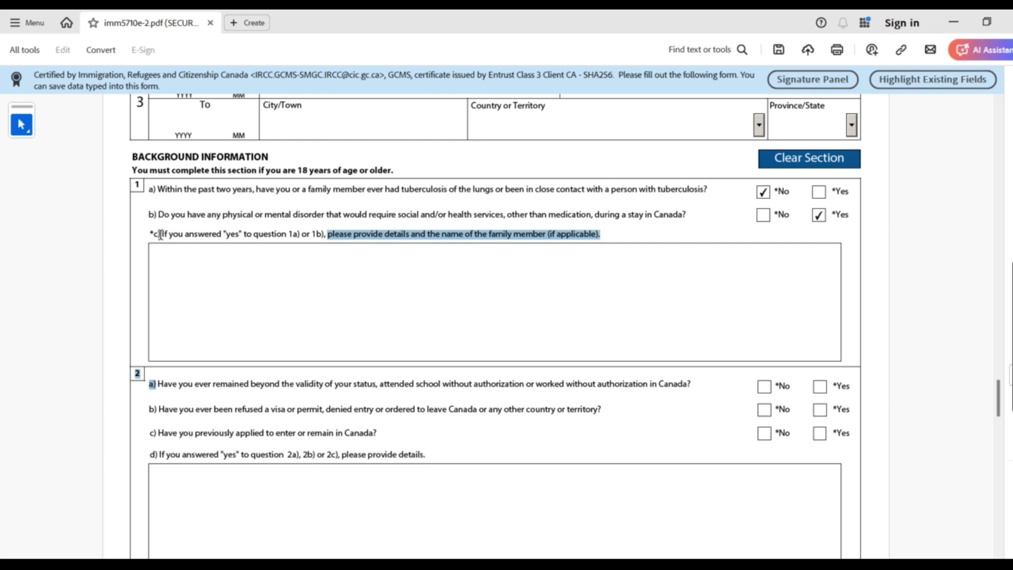
pyautogui.moveTo(168, 233); pyautogui.dragTo(586, 228)
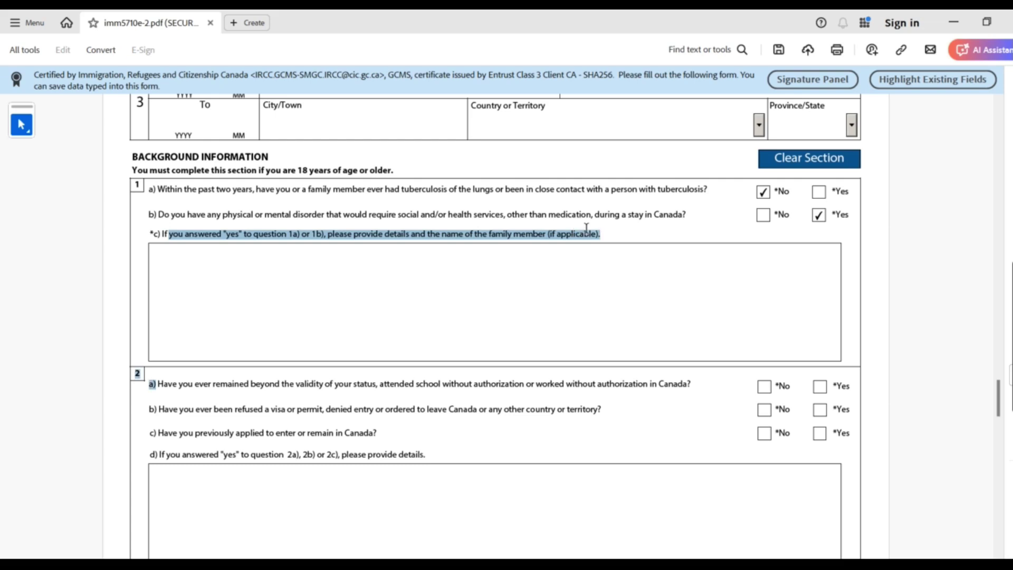
pyautogui.click(510, 283)
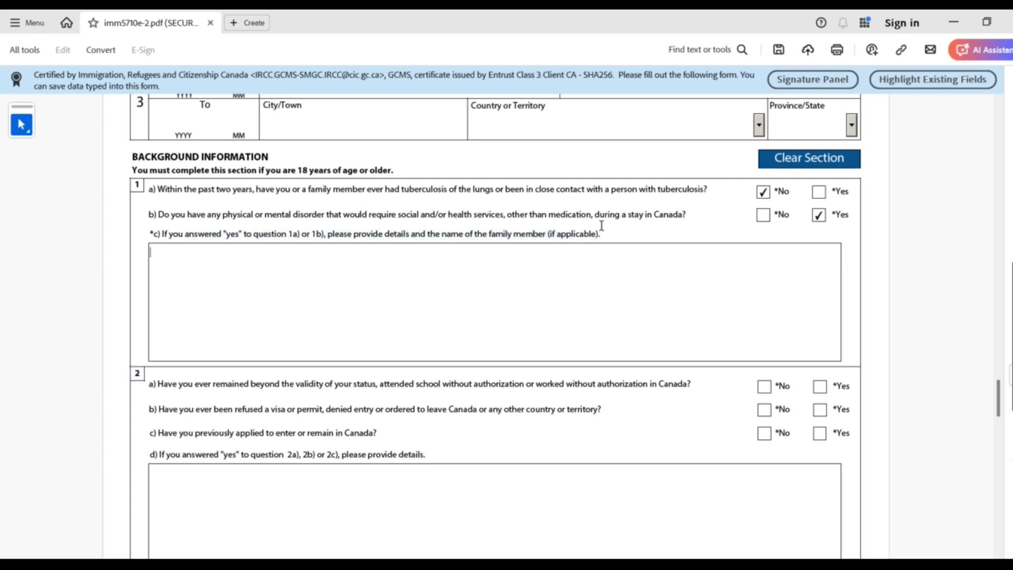
pyautogui.moveTo(474, 235); pyautogui.dragTo(583, 232)
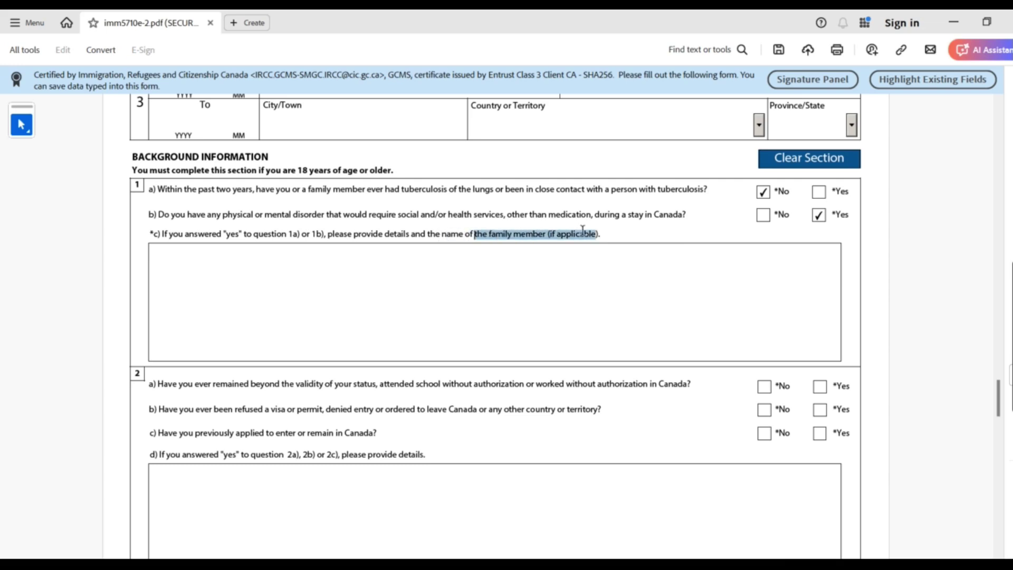
pyautogui.click(291, 276)
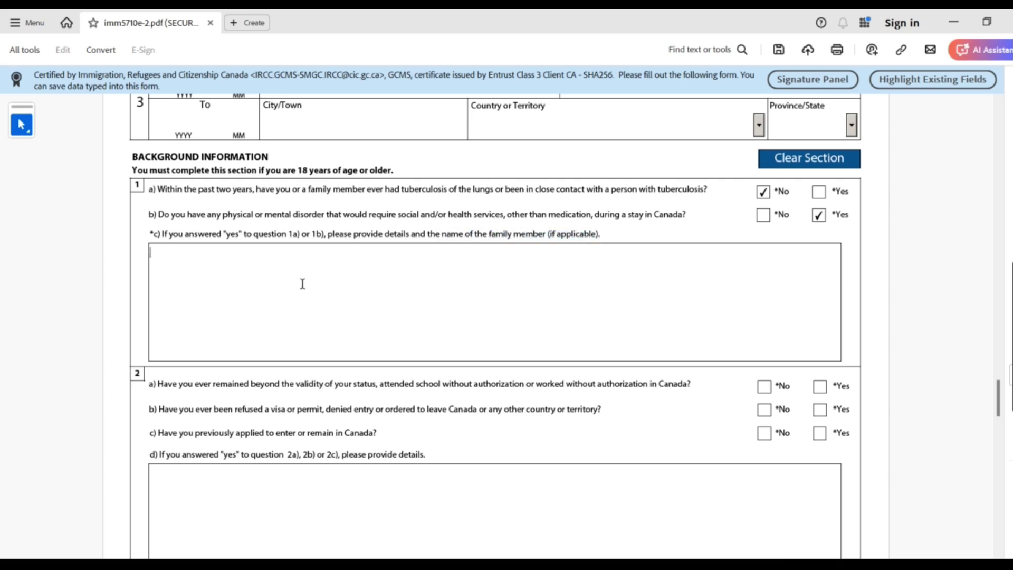
# Set question 1b back to No and scroll down to question 2
pyautogui.click(765, 217)
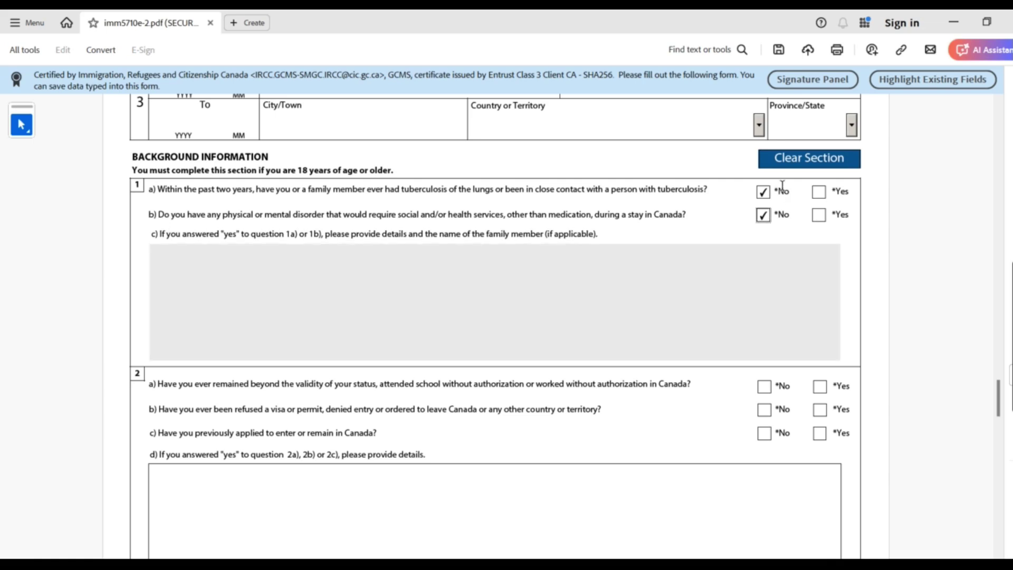
pyautogui.moveTo(777, 189); pyautogui.dragTo(812, 223)
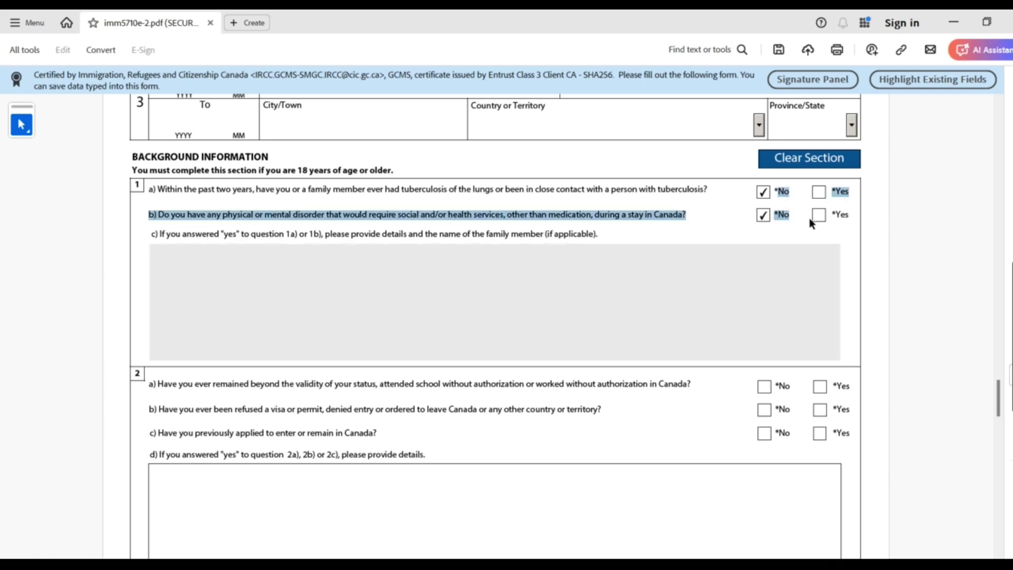
pyautogui.click(675, 296)
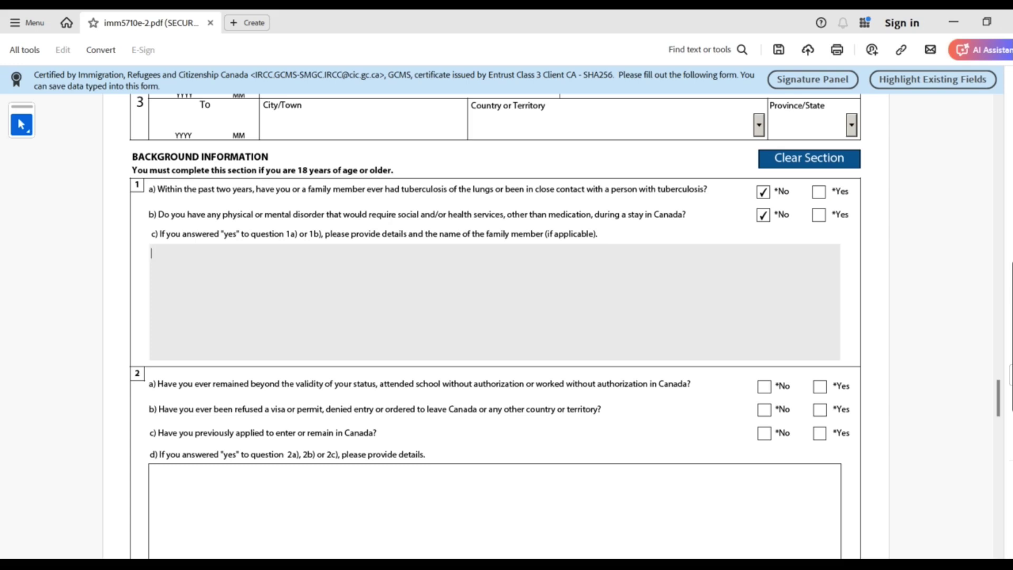
pyautogui.moveTo(999, 409); pyautogui.dragTo(1001, 436)
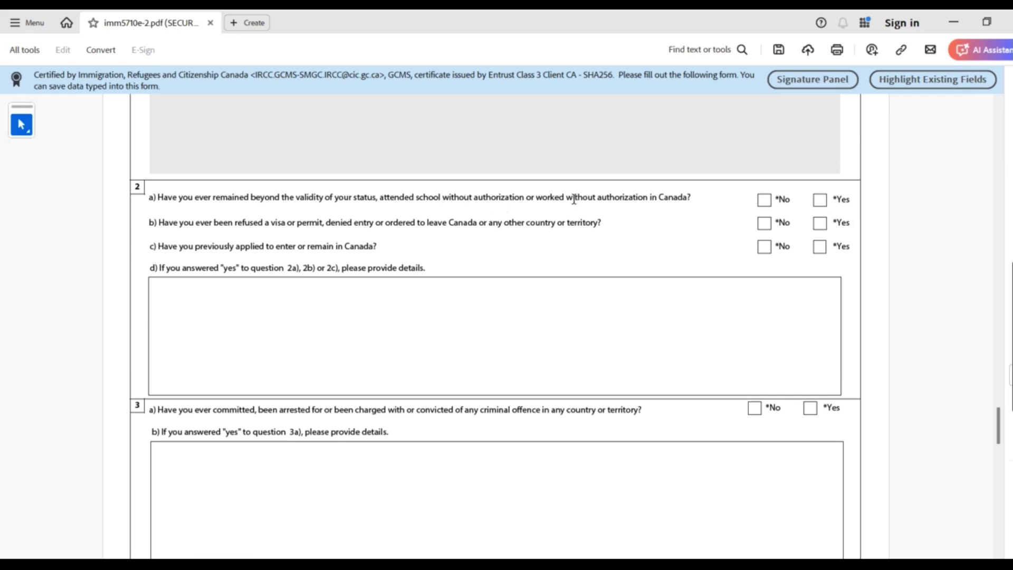
# Answer No to questions 2a and 2b, and Yes to 2c on previous applications
pyautogui.click(768, 202)
pyautogui.click(768, 228)
pyautogui.click(820, 247)
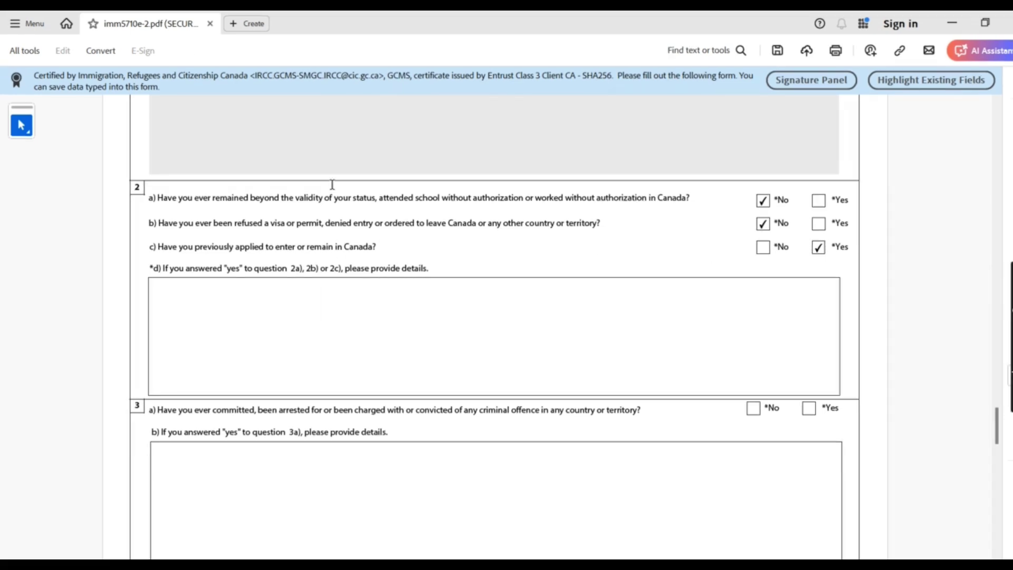
pyautogui.moveTo(158, 247); pyautogui.dragTo(372, 247)
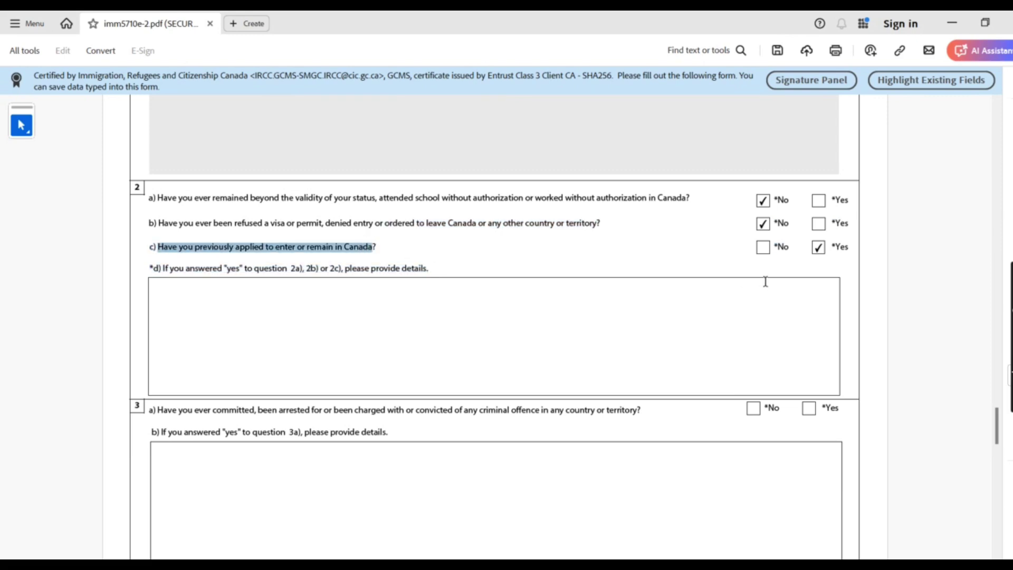
pyautogui.doubleClick(845, 246)
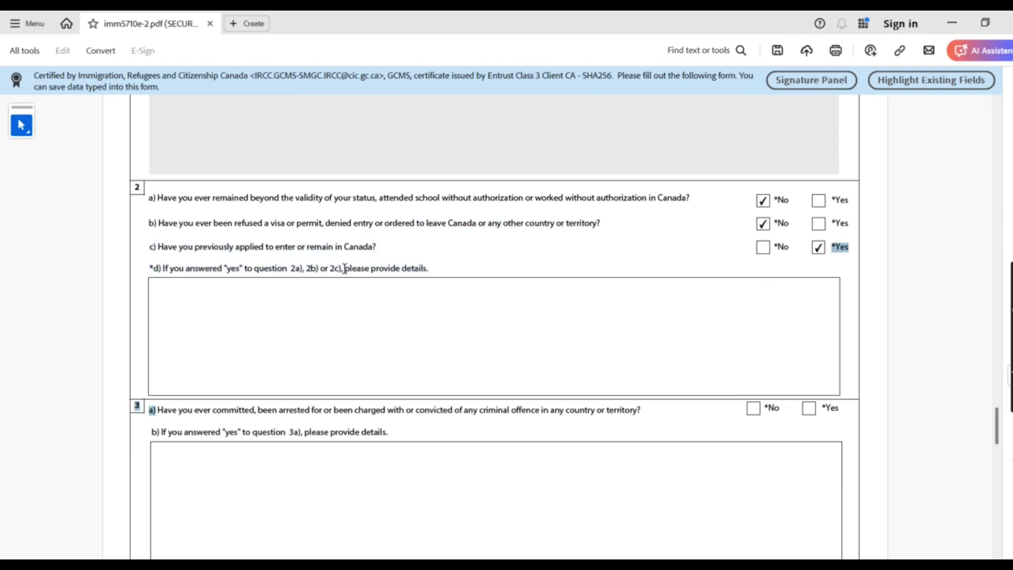
pyautogui.moveTo(402, 270); pyautogui.dragTo(431, 270)
# Type in 2d that the PGWP application was approved on DATE, plus an application number line
pyautogui.click(427, 279)
pyautogui.moveTo(185, 269); pyautogui.dragTo(415, 271)
pyautogui.moveTo(384, 251); pyautogui.dragTo(159, 249)
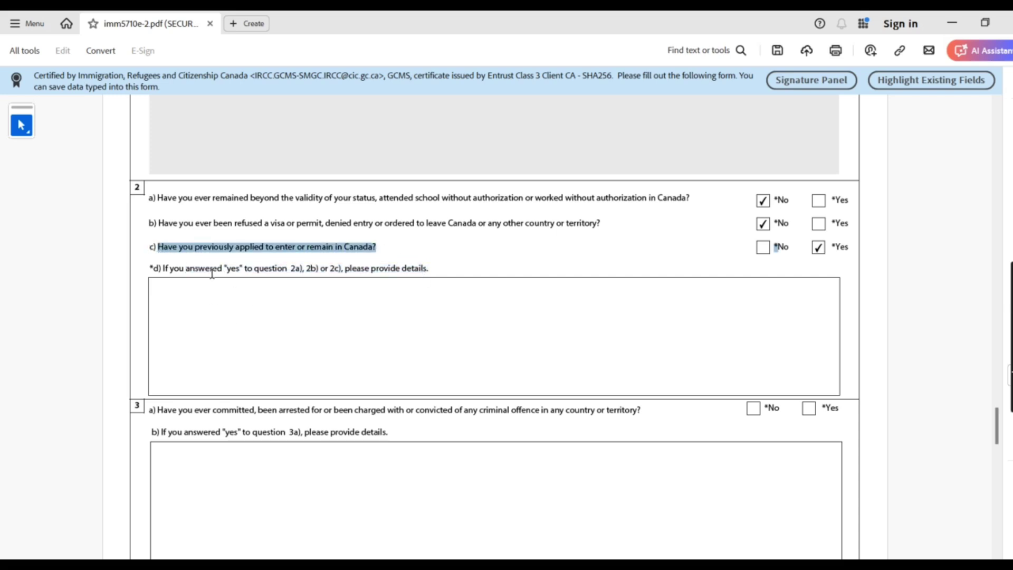
pyautogui.click(277, 333)
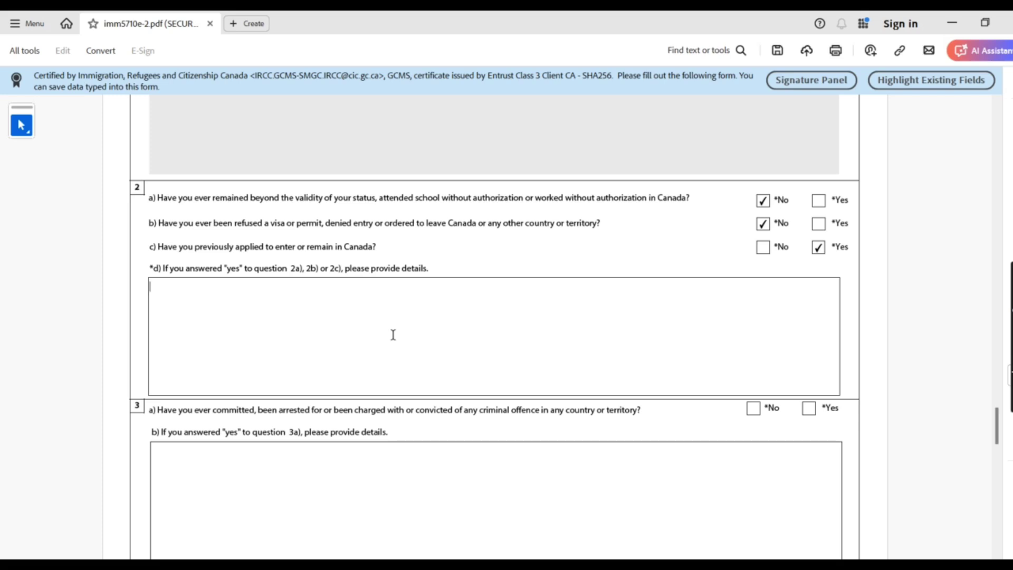
pyautogui.write('I APPLIED FOR ')
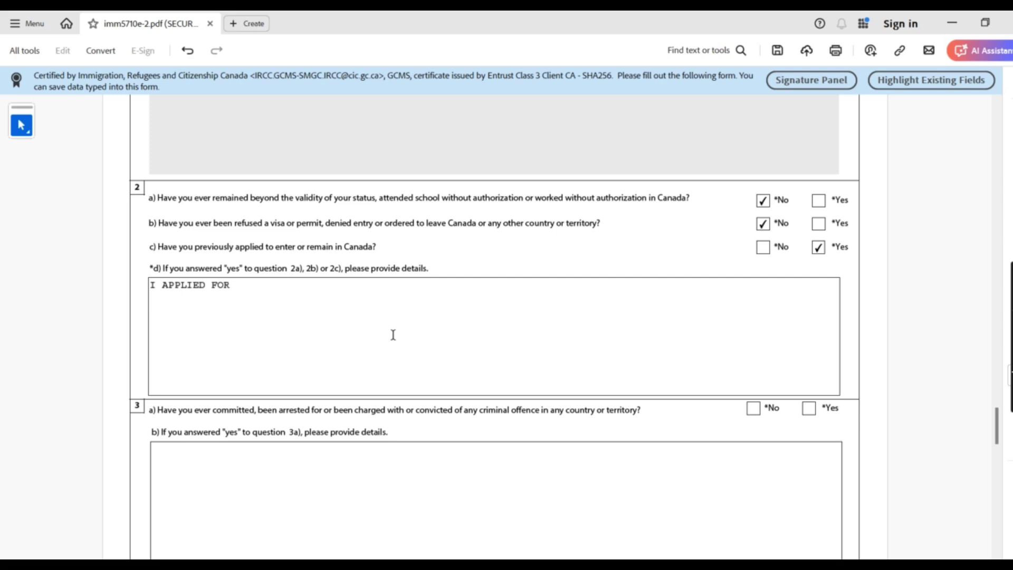
pyautogui.write('PGWP AND MY APPLICAITON WAS')
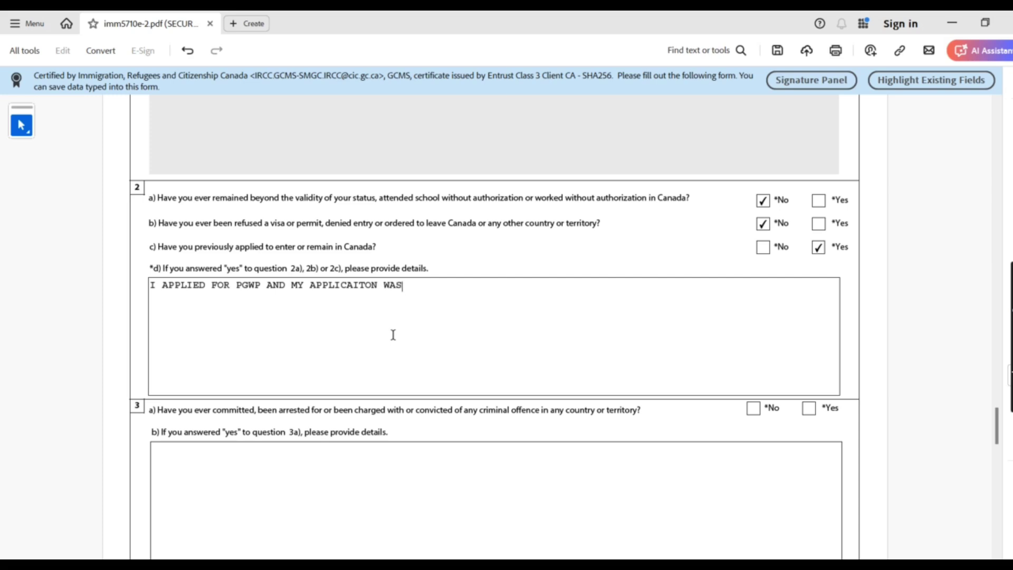
pyautogui.write(' APPROVED ON ')
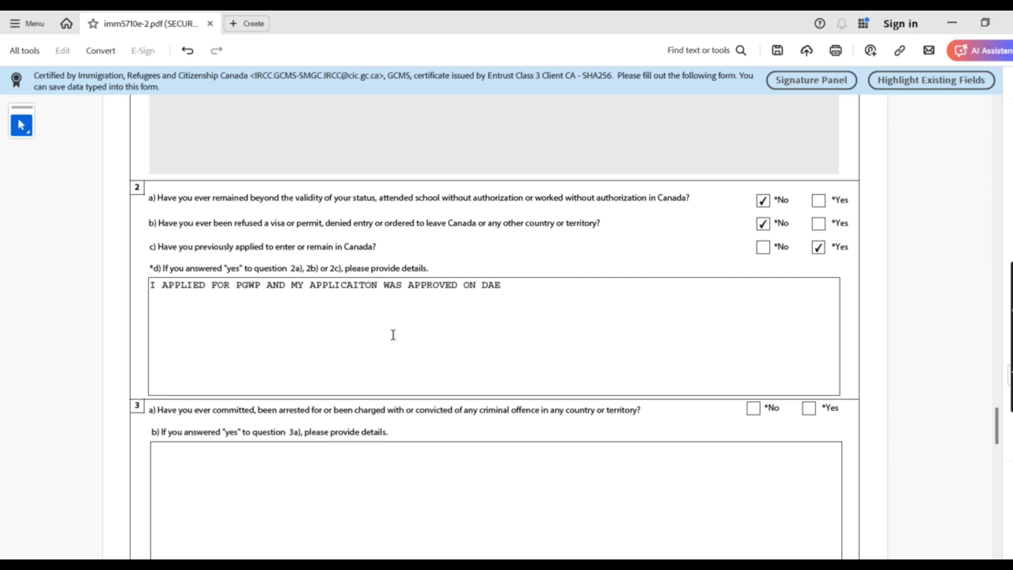
pyautogui.write('DATE')
pyautogui.write('THE APPLCIAITON NUM')
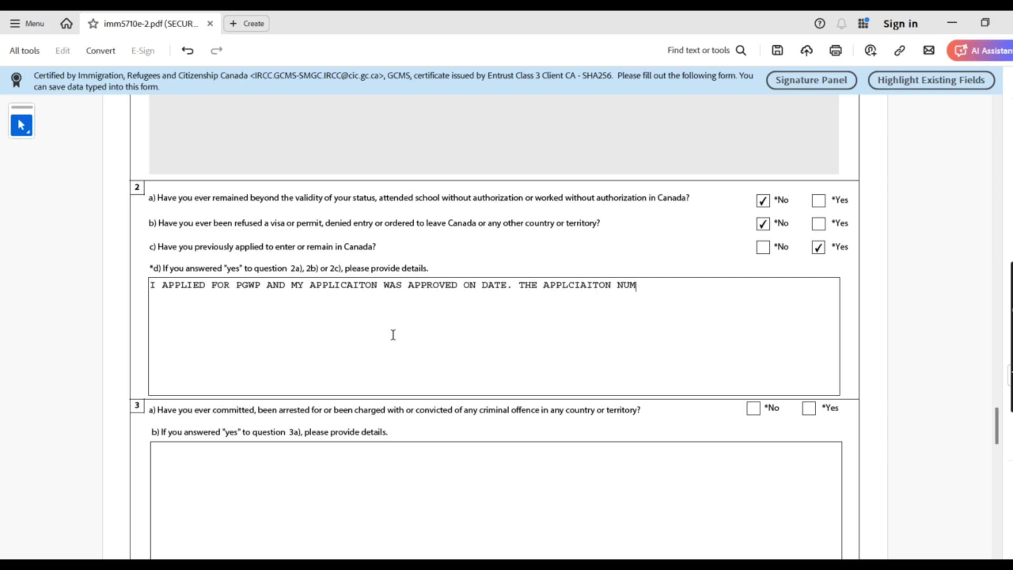
pyautogui.write('BER WAS XXXXXX')
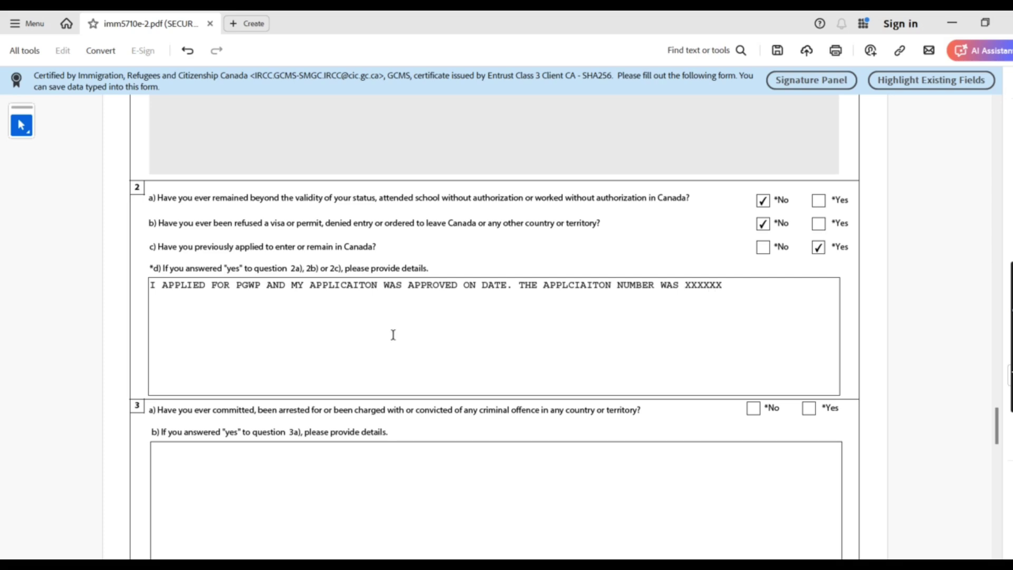
# Highlight the date and application number wording, and add a final period to the answer
pyautogui.moveTo(143, 289); pyautogui.dragTo(757, 289)
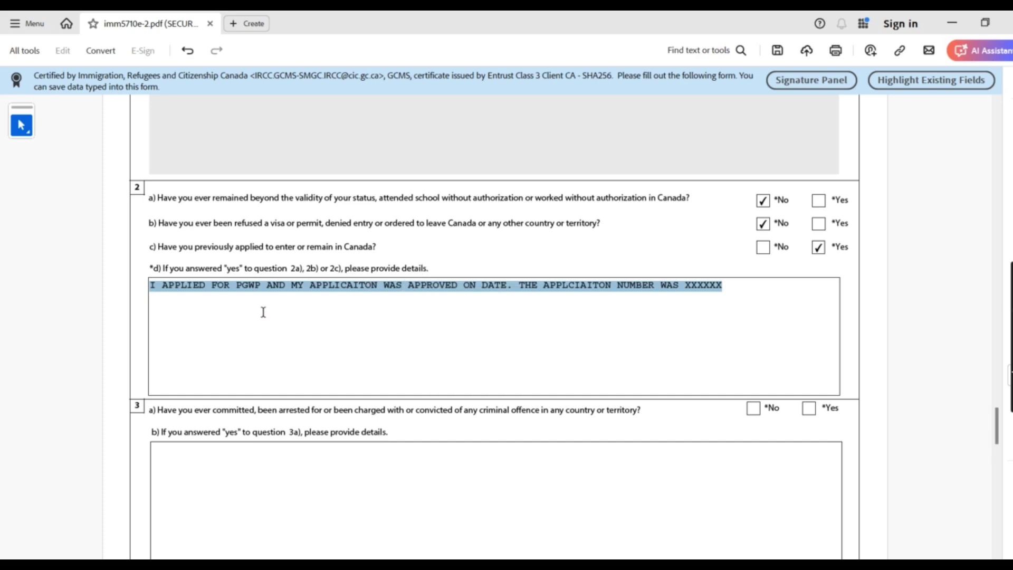
pyautogui.click(402, 285)
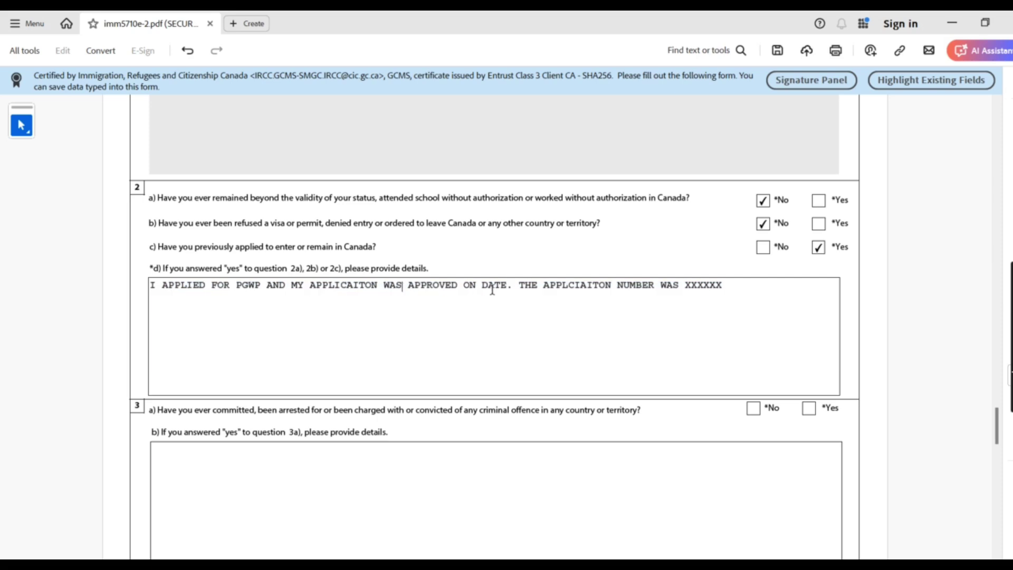
pyautogui.moveTo(482, 290); pyautogui.dragTo(515, 287)
pyautogui.moveTo(541, 289); pyautogui.dragTo(724, 286)
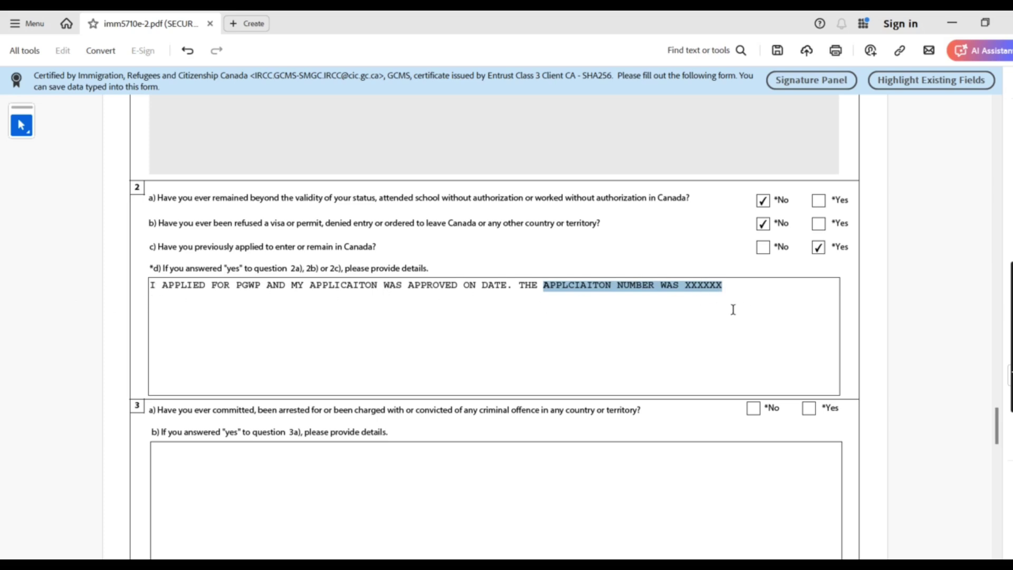
pyautogui.click(733, 290)
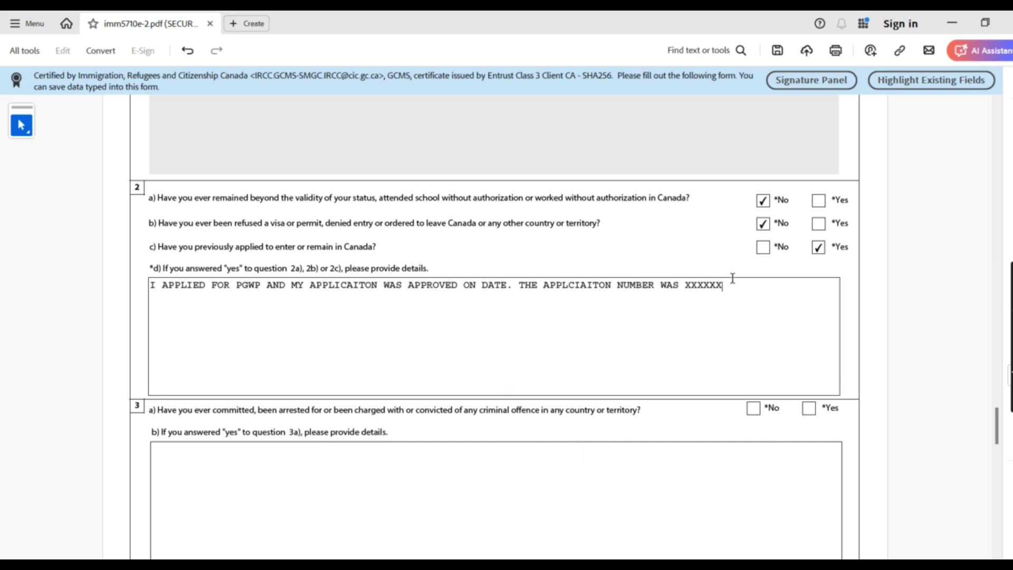
pyautogui.write('.')
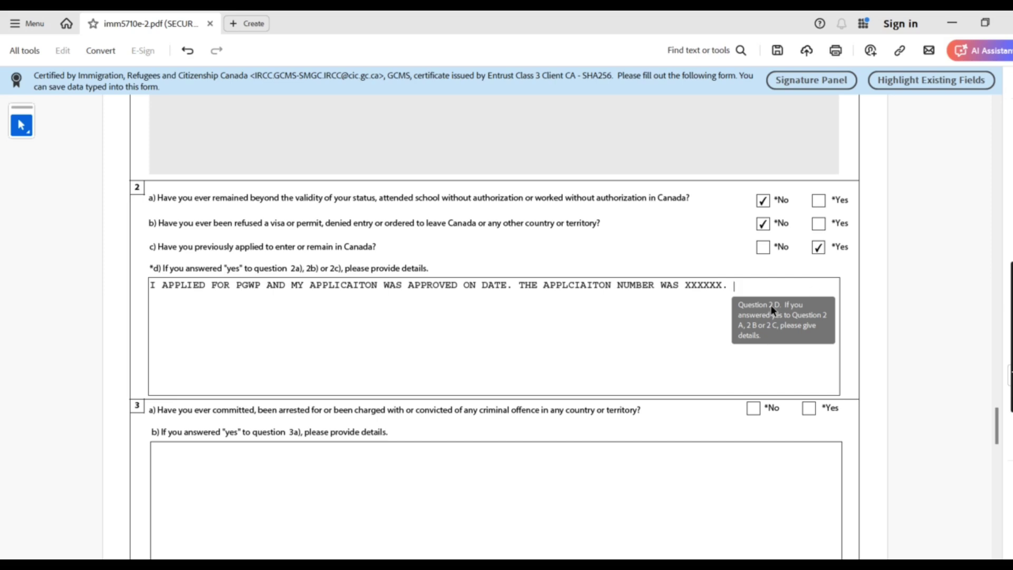
# Highlight PGWP and the approval date wording, then finish editing the 2d details
pyautogui.click(240, 288)
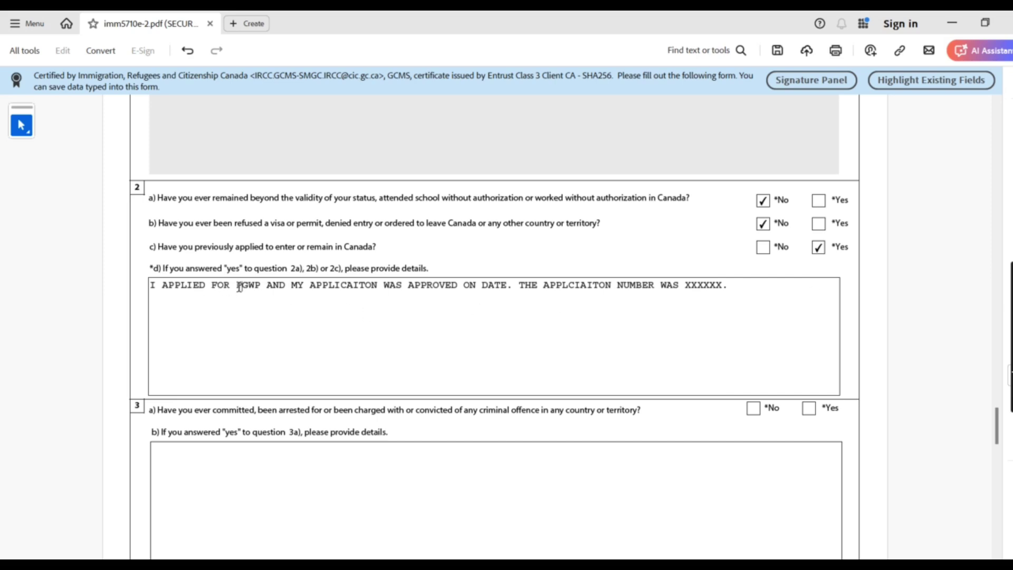
pyautogui.moveTo(240, 287); pyautogui.dragTo(265, 287)
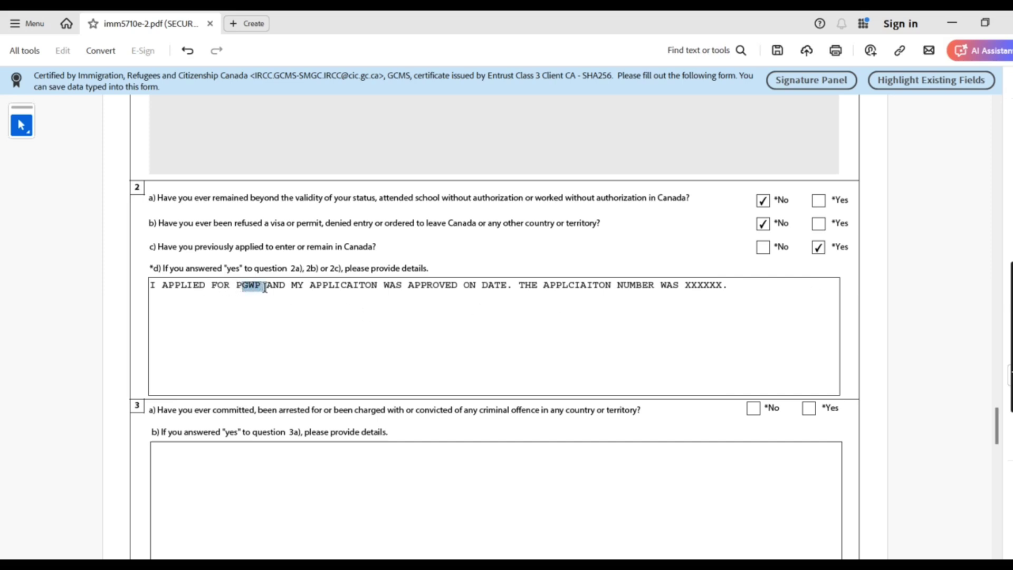
pyautogui.click(237, 288)
pyautogui.moveTo(236, 288); pyautogui.dragTo(259, 287)
pyautogui.moveTo(427, 285); pyautogui.dragTo(759, 285)
pyautogui.click(733, 287)
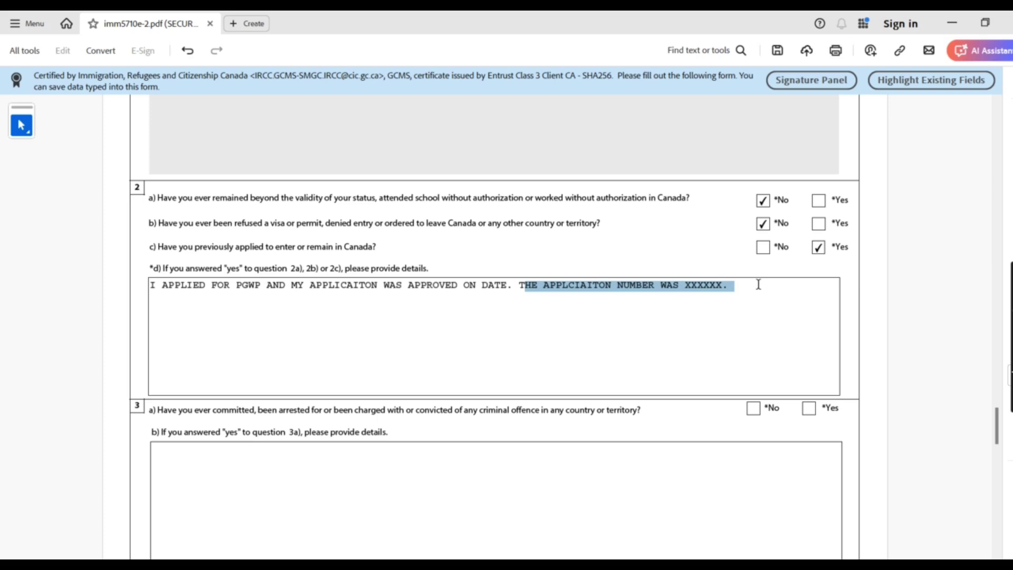
pyautogui.click(758, 285)
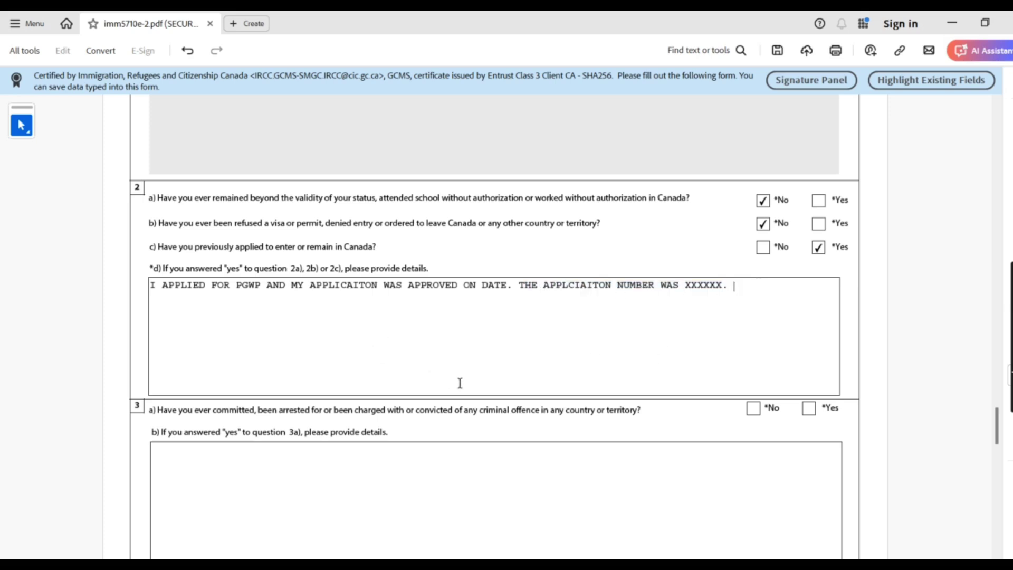
pyautogui.click(354, 470)
pyautogui.moveTo(996, 422); pyautogui.dragTo(999, 448)
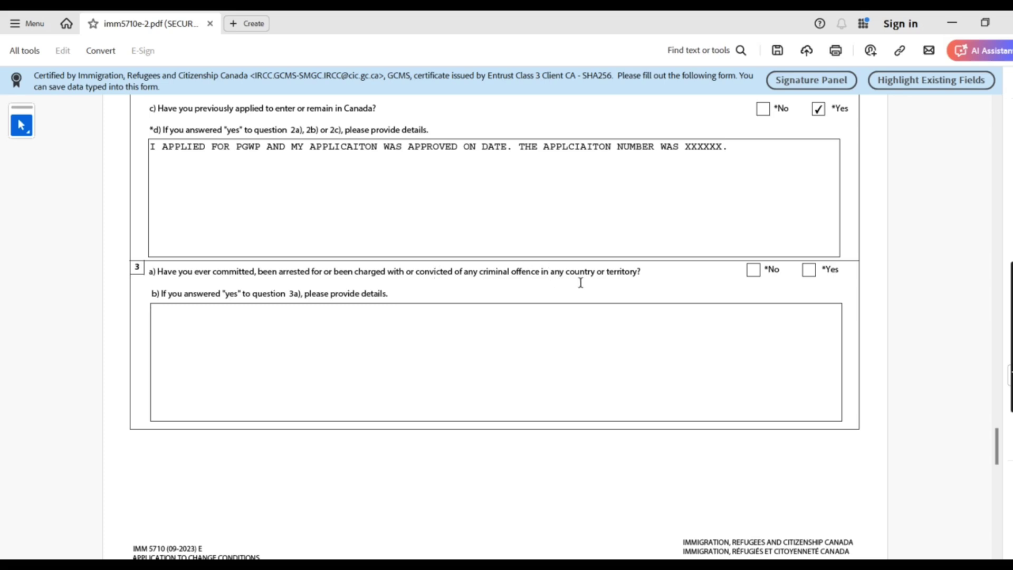
# Tick No for 3a on criminal offences, then drag down to page 5's questions 4–6
pyautogui.click(754, 270)
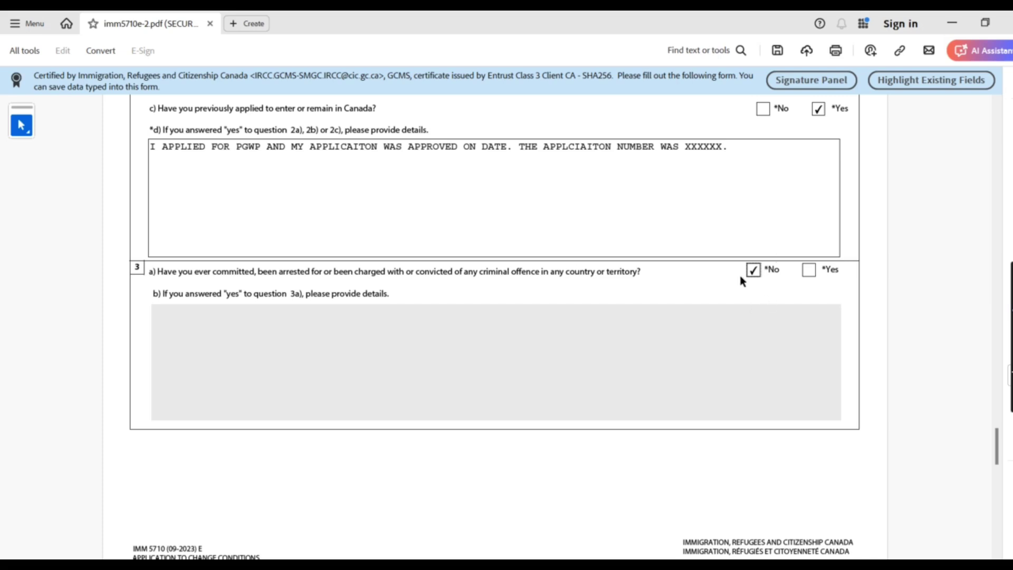
pyautogui.click(708, 344)
pyautogui.moveTo(998, 448); pyautogui.dragTo(999, 461)
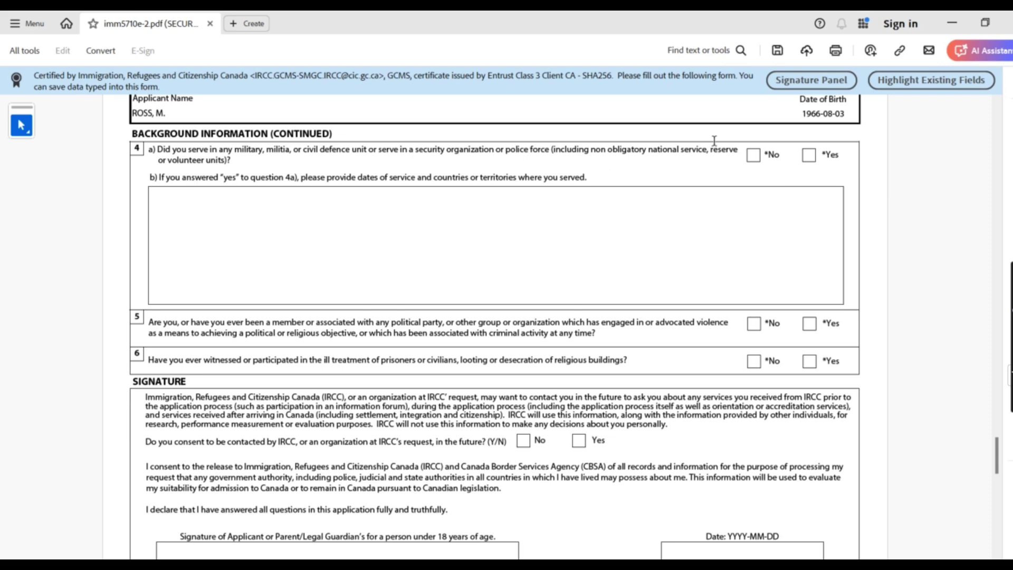
# Answer No to military service question 4a after briefly switching it to Yes
pyautogui.click(753, 156)
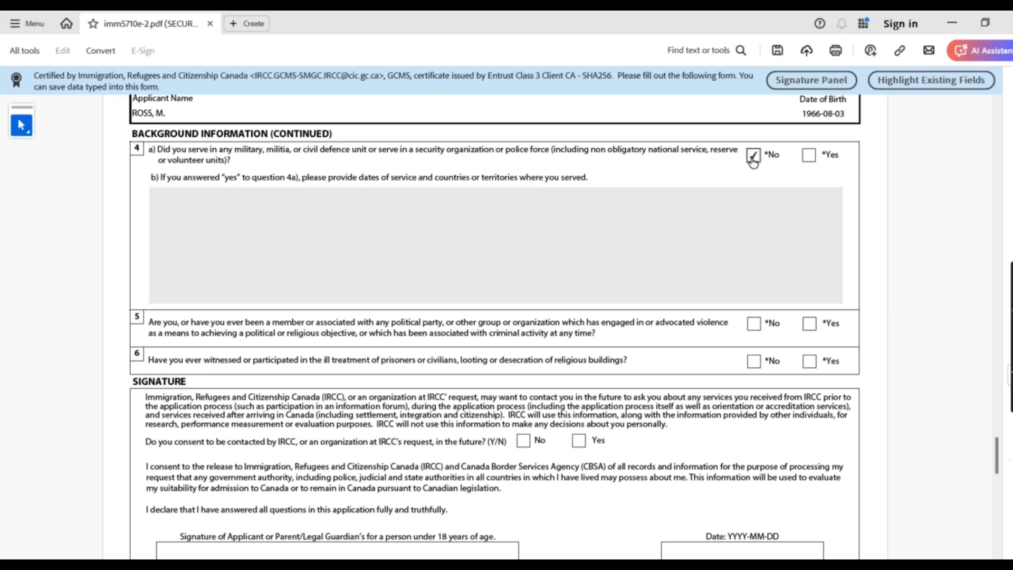
pyautogui.click(809, 155)
pyautogui.click(760, 211)
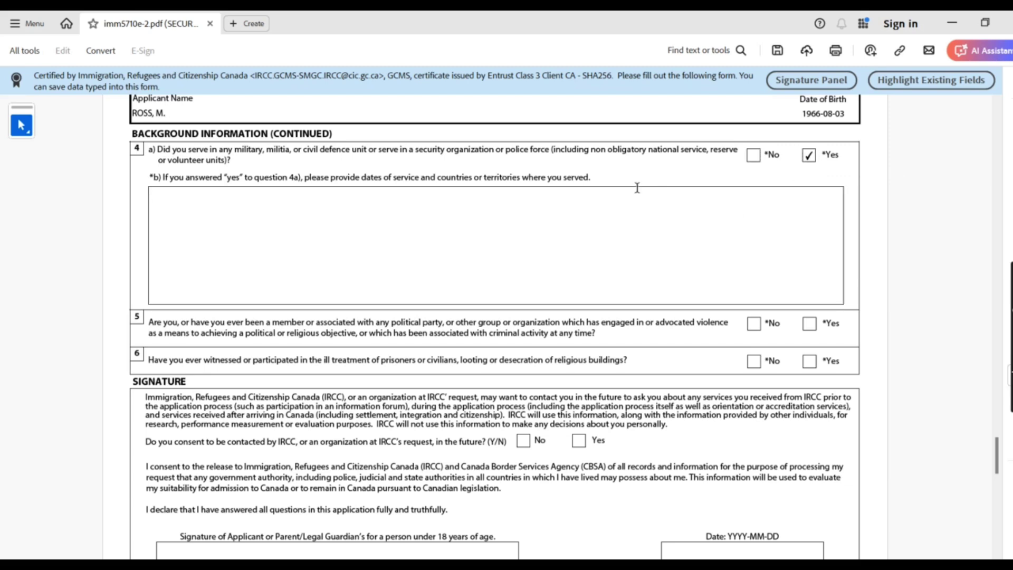
pyautogui.moveTo(306, 178); pyautogui.dragTo(580, 177)
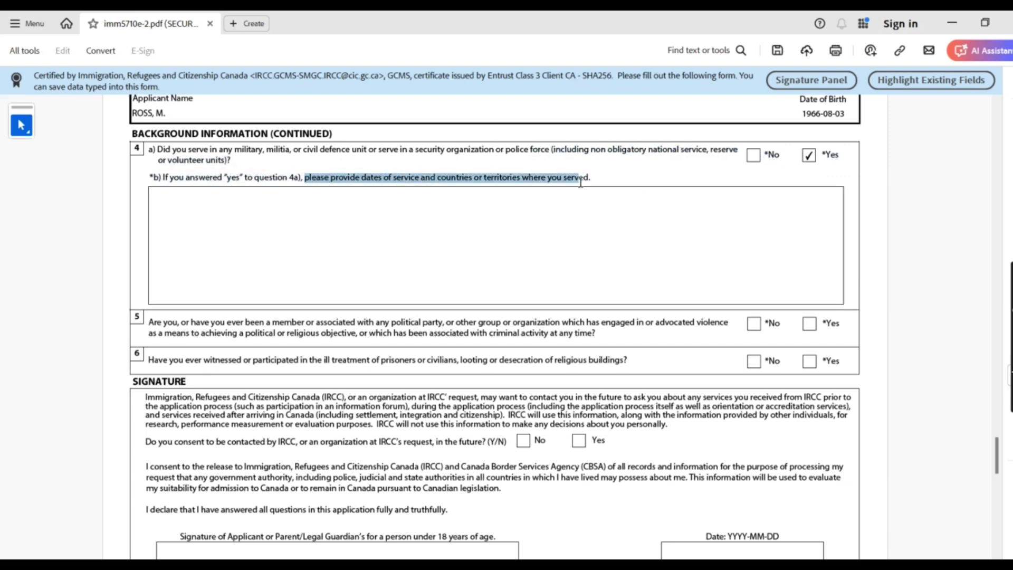
pyautogui.click(755, 155)
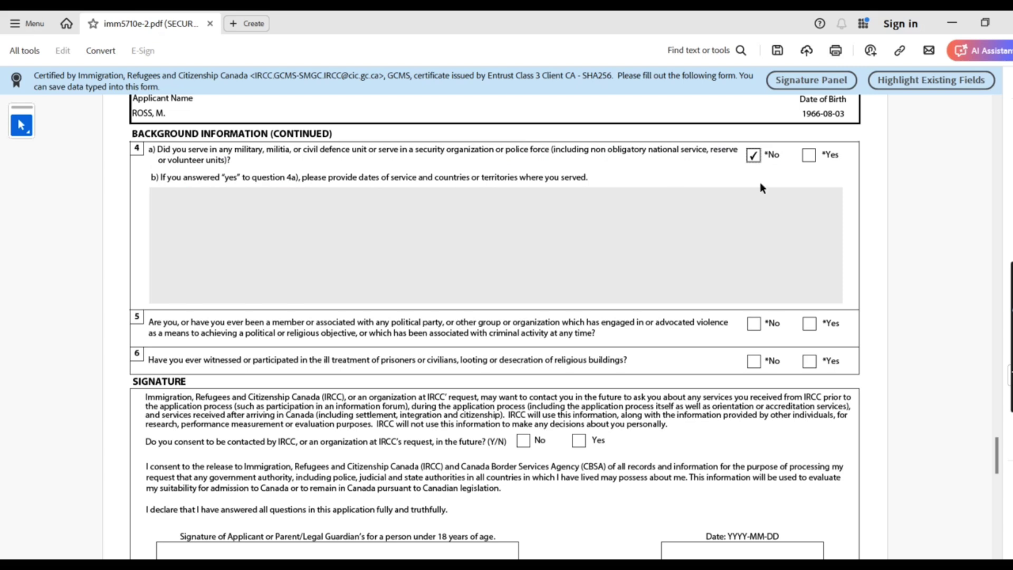
pyautogui.click(730, 238)
# Answer No to question 5 on political organizations and question 6 on ill treatment
pyautogui.moveTo(163, 333); pyautogui.dragTo(267, 327)
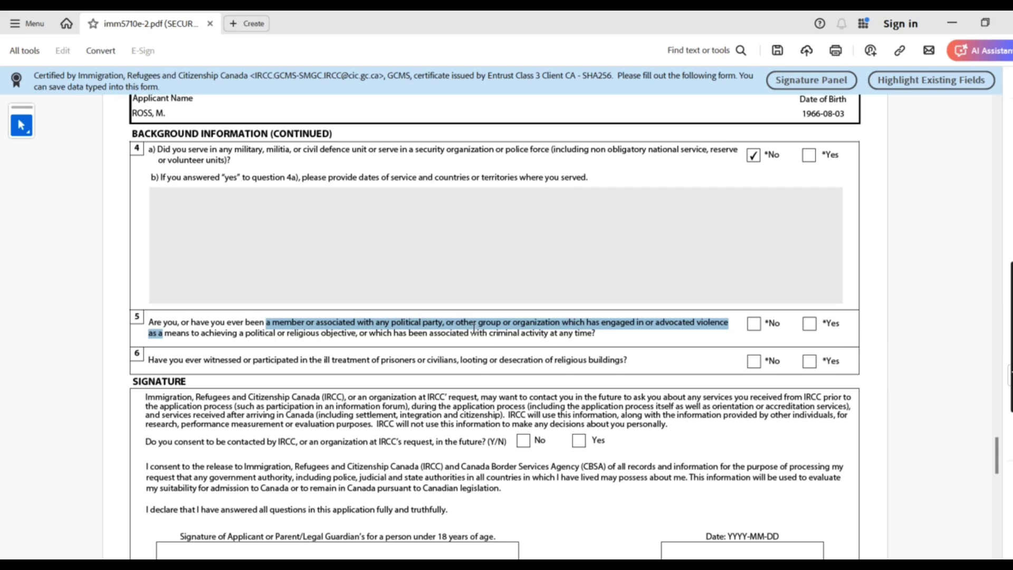
pyautogui.click(495, 332)
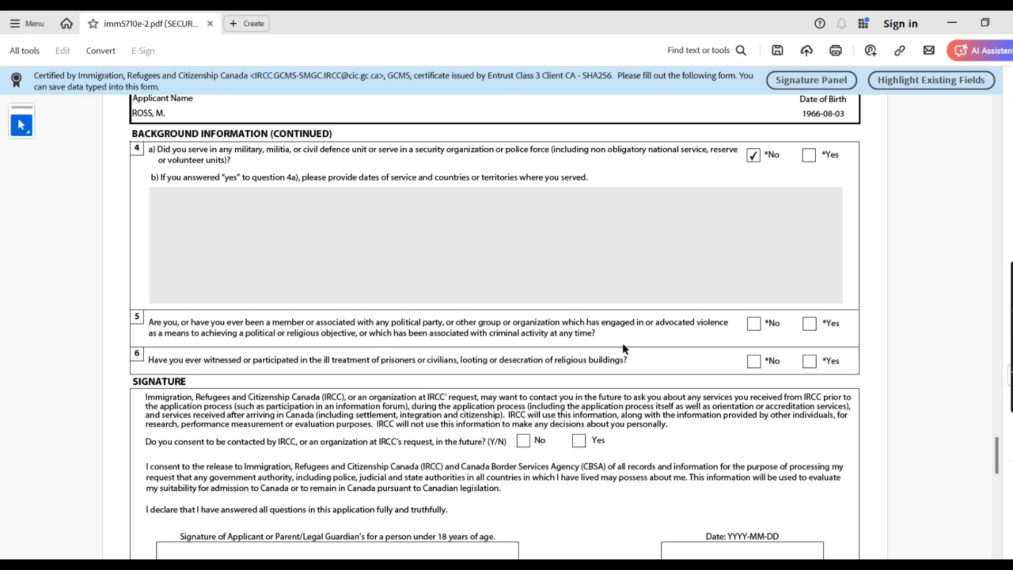
pyautogui.click(757, 328)
pyautogui.scroll(-1, 159, 337)
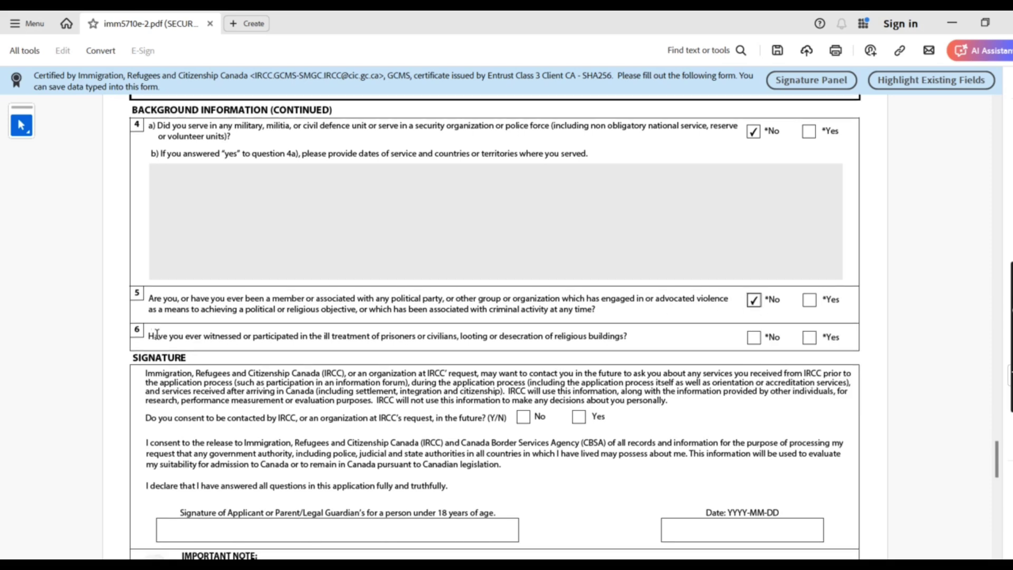
pyautogui.moveTo(150, 336); pyautogui.dragTo(518, 332)
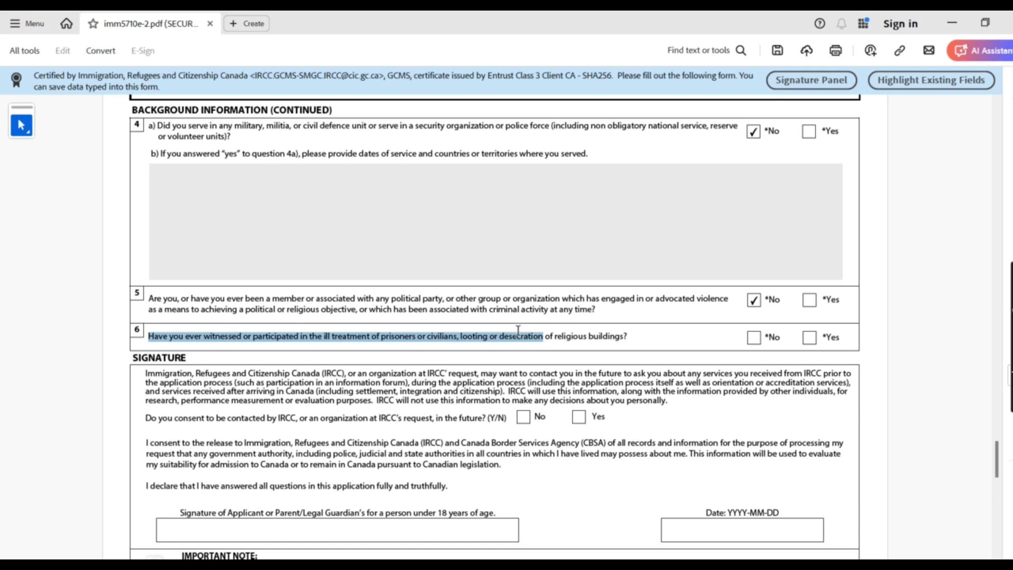
pyautogui.moveTo(518, 330); pyautogui.dragTo(475, 334)
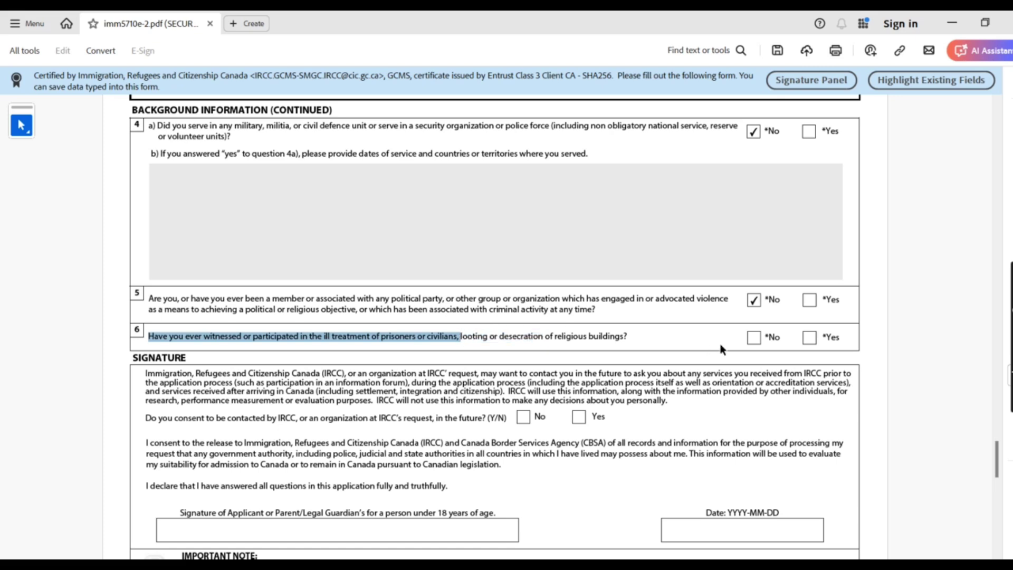
pyautogui.click(754, 338)
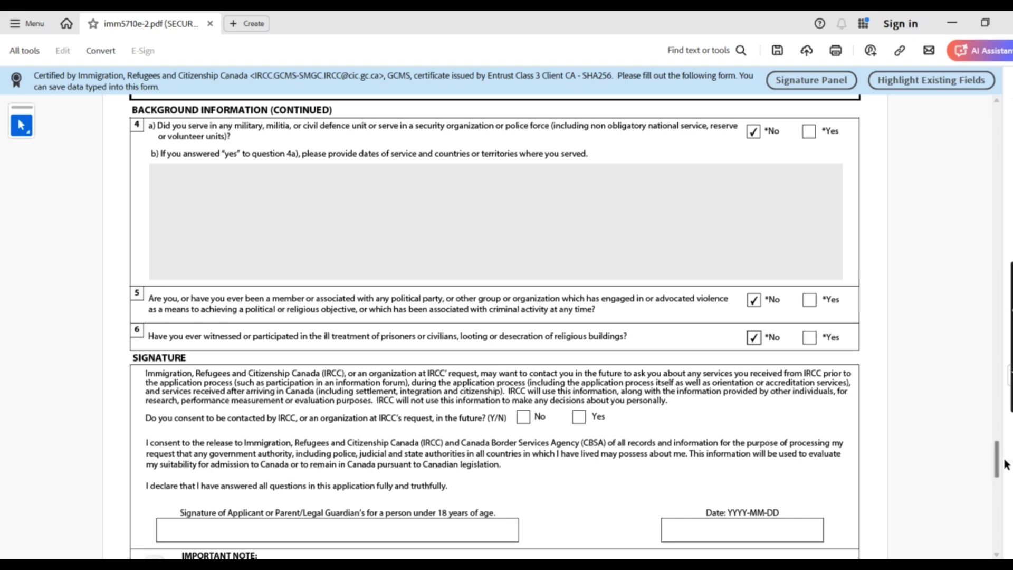
pyautogui.moveTo(1000, 457); pyautogui.dragTo(1001, 489)
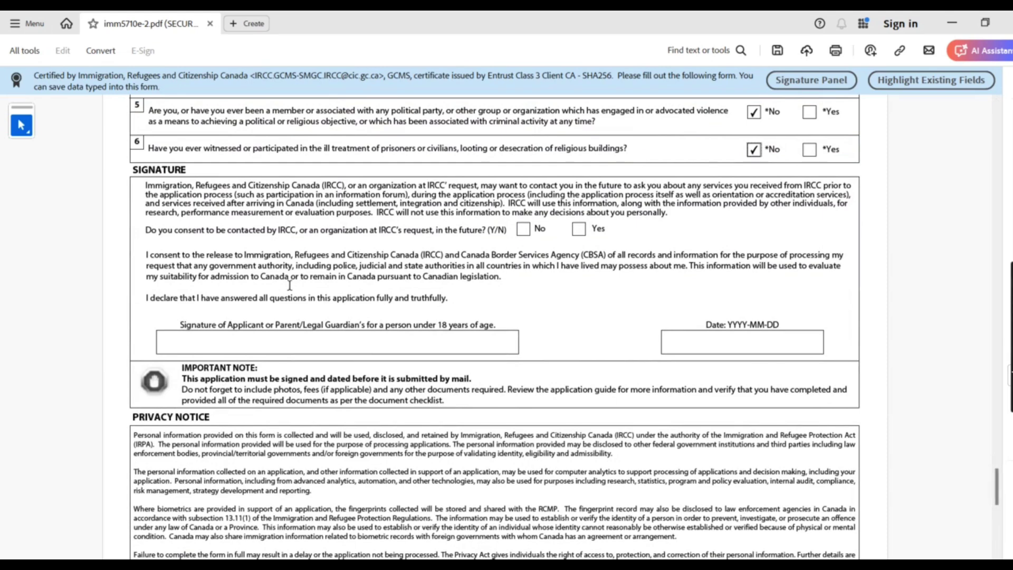
# Answer Yes to consenting to future contact by IRCC
pyautogui.click(579, 228)
pyautogui.moveTo(146, 231); pyautogui.dragTo(551, 223)
pyautogui.click(590, 233)
pyautogui.moveTo(439, 236); pyautogui.dragTo(502, 235)
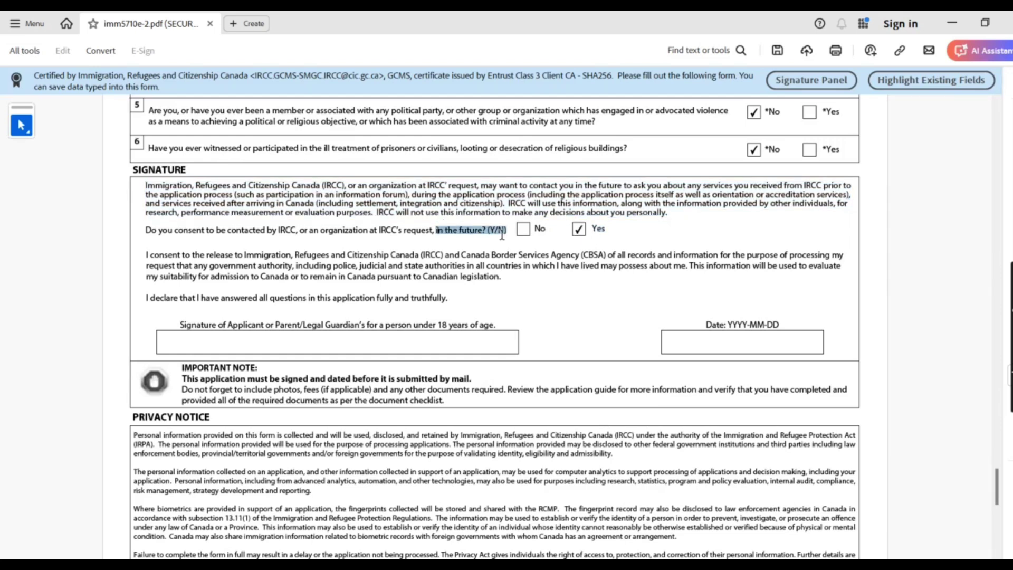
pyautogui.click(562, 225)
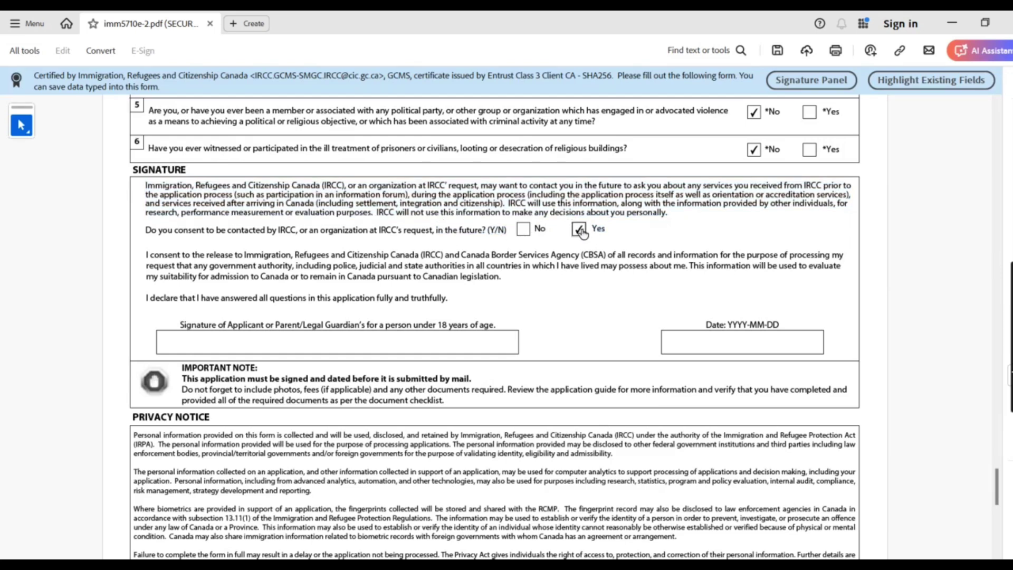
pyautogui.moveTo(144, 230)
pyautogui.mouseDown()
pyautogui.moveTo(591, 225)
pyautogui.moveTo(593, 247)
pyautogui.mouseUp()
pyautogui.click(669, 226)
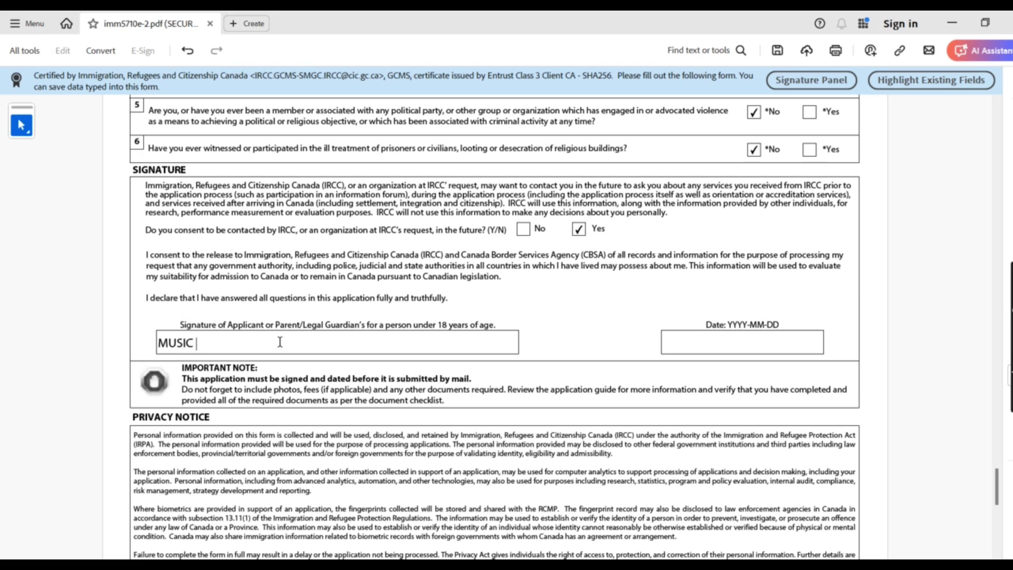
# Type the applicant's name as the signature and date the form 11 January 2025
pyautogui.click(572, 338)
pyautogui.click(743, 342)
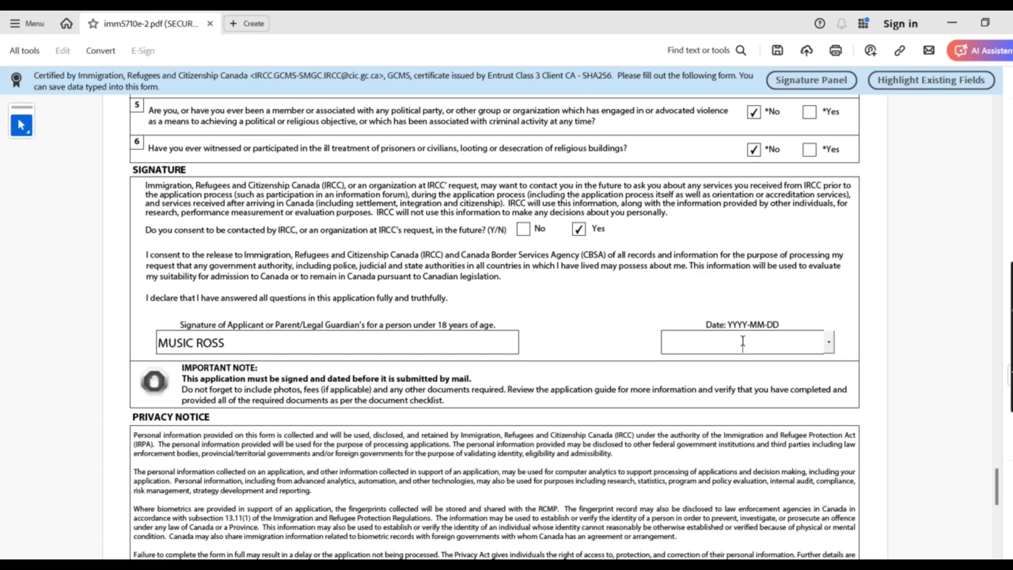
pyautogui.click(829, 342)
pyautogui.click(802, 378)
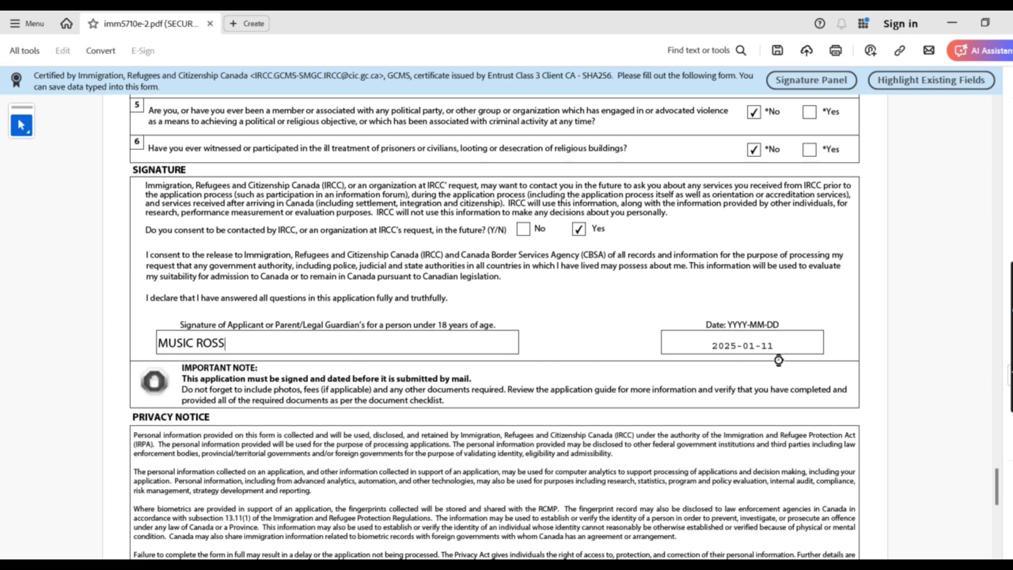
pyautogui.moveTo(997, 491); pyautogui.dragTo(1005, 515)
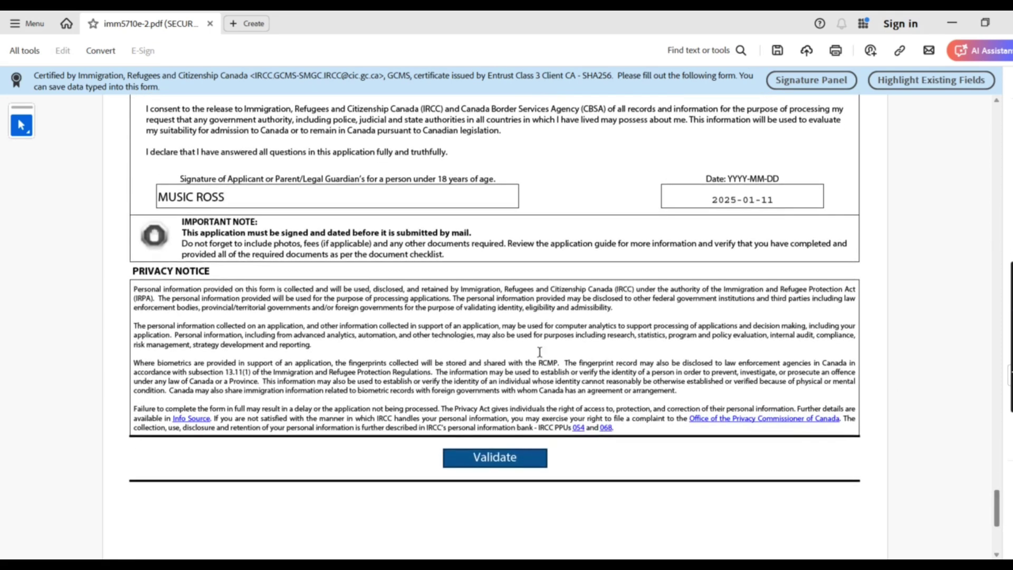
# Run the Validate button and confirm the successful-validation message with OK
pyautogui.click(523, 458)
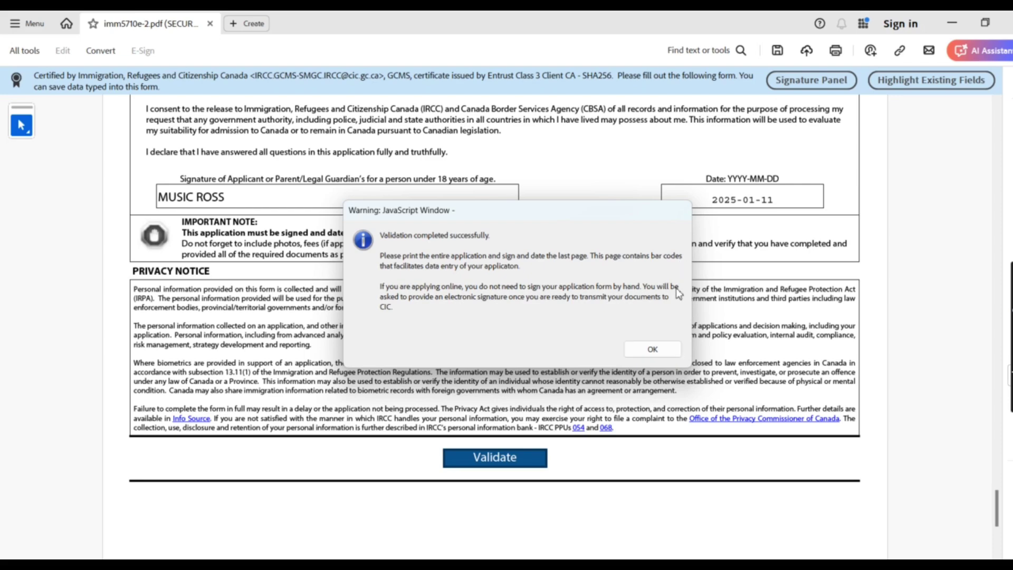
pyautogui.click(657, 348)
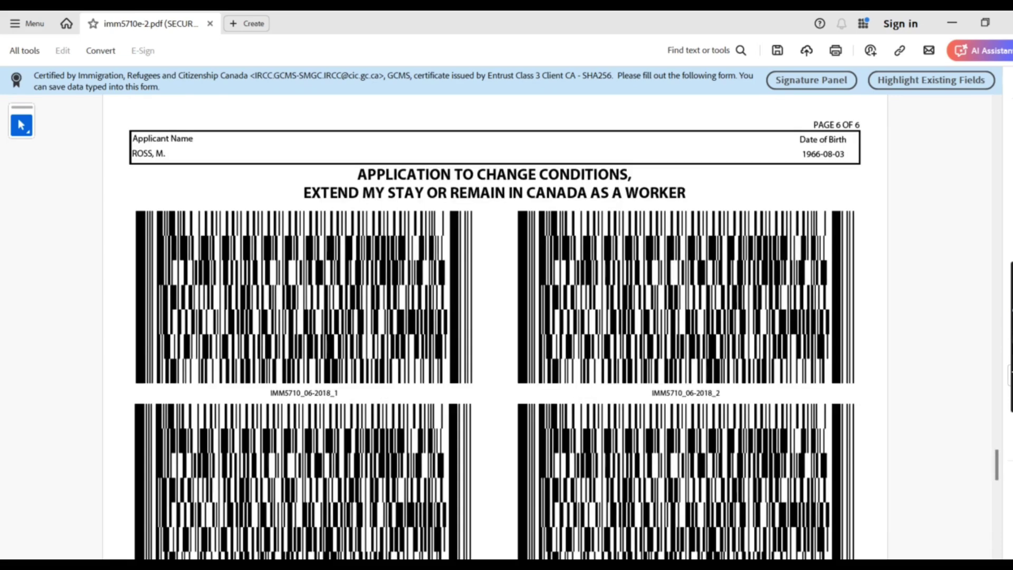
# Review the page 6 barcodes, then start saving the filled form to the computer
pyautogui.moveTo(997, 463)
pyautogui.mouseDown()
pyautogui.moveTo(989, 436)
pyautogui.moveTo(986, 526)
pyautogui.moveTo(971, 455)
pyautogui.moveTo(989, 529)
pyautogui.moveTo(977, 479)
pyautogui.moveTo(987, 428)
pyautogui.moveTo(980, 494)
pyautogui.mouseUp()
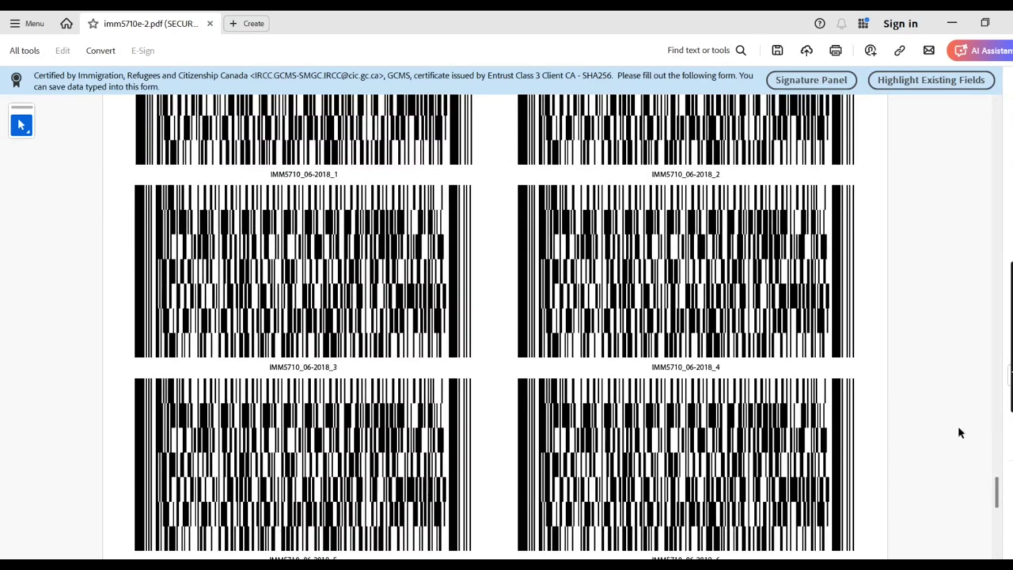
pyautogui.moveTo(1000, 503)
pyautogui.mouseDown()
pyautogui.moveTo(985, 221)
pyautogui.moveTo(961, 133)
pyautogui.moveTo(968, 430)
pyautogui.moveTo(950, 502)
pyautogui.moveTo(956, 521)
pyautogui.moveTo(999, 517)
pyautogui.moveTo(983, 327)
pyautogui.moveTo(953, 498)
pyautogui.moveTo(931, 397)
pyautogui.moveTo(907, 463)
pyautogui.mouseUp()
pyautogui.moveTo(997, 467); pyautogui.dragTo(950, 486)
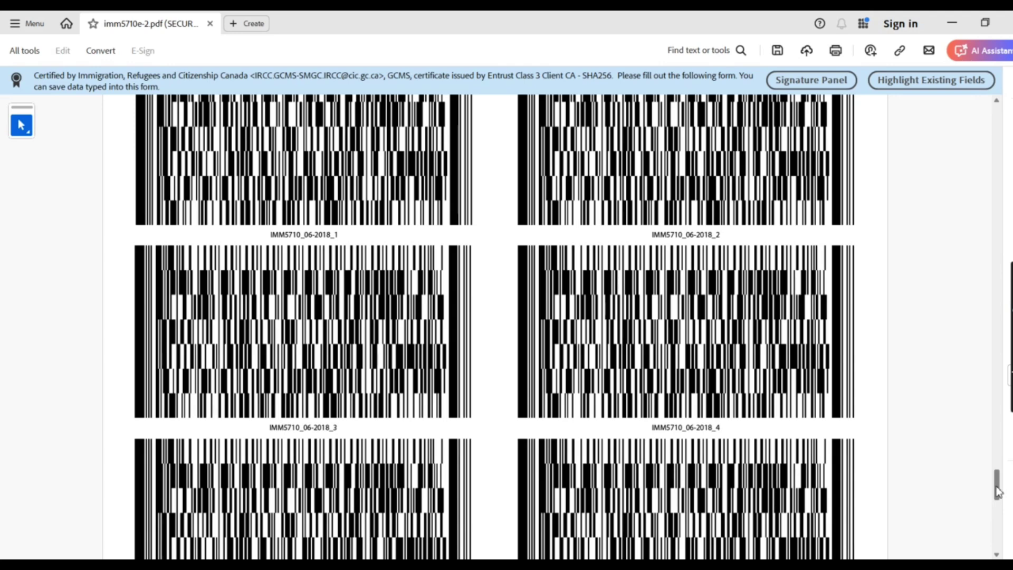
pyautogui.moveTo(998, 491); pyautogui.dragTo(996, 454)
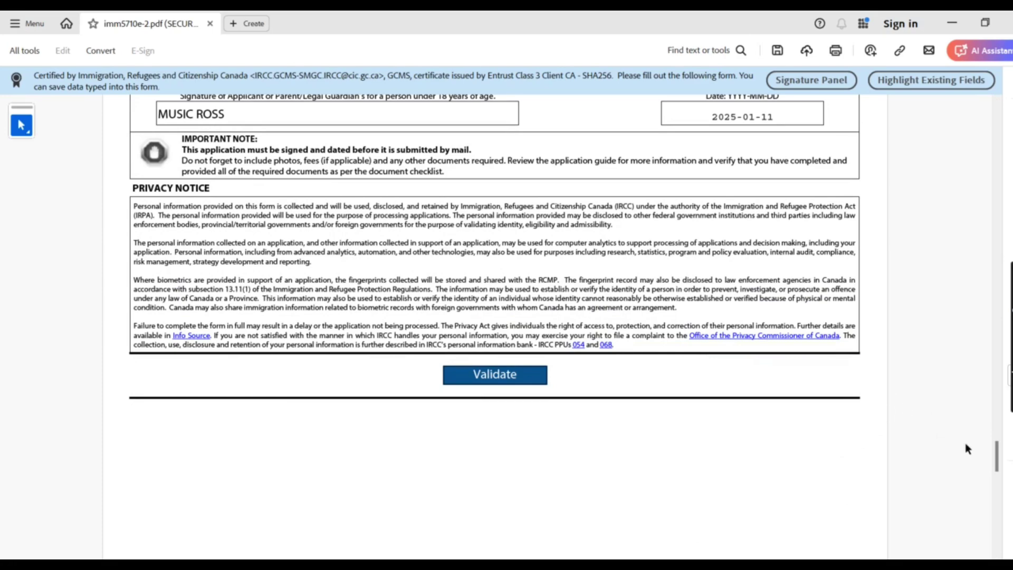
pyautogui.moveTo(999, 458)
pyautogui.mouseDown()
pyautogui.moveTo(968, 277)
pyautogui.moveTo(949, 356)
pyautogui.moveTo(958, 443)
pyautogui.mouseUp()
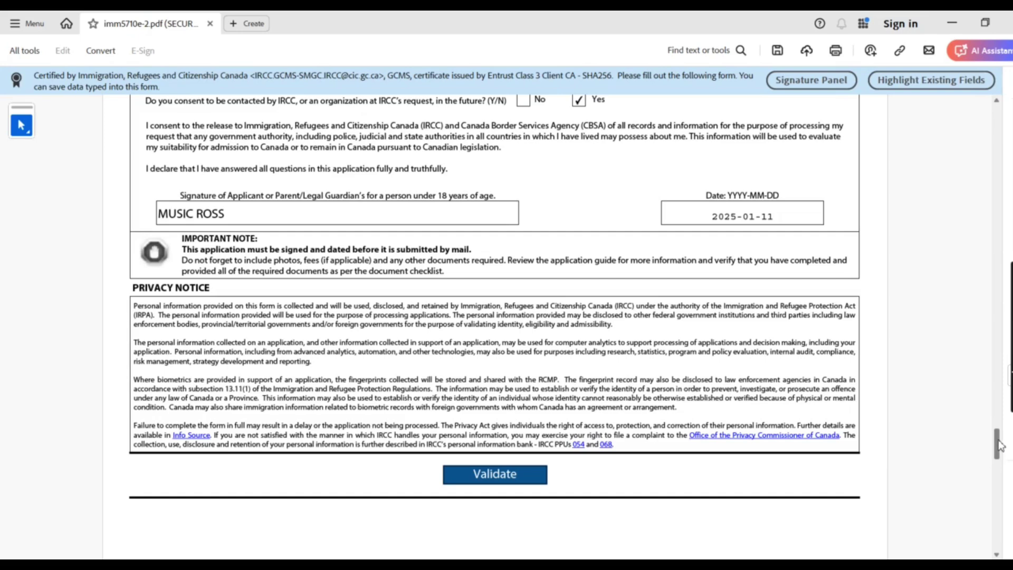
pyautogui.moveTo(999, 446); pyautogui.dragTo(1001, 499)
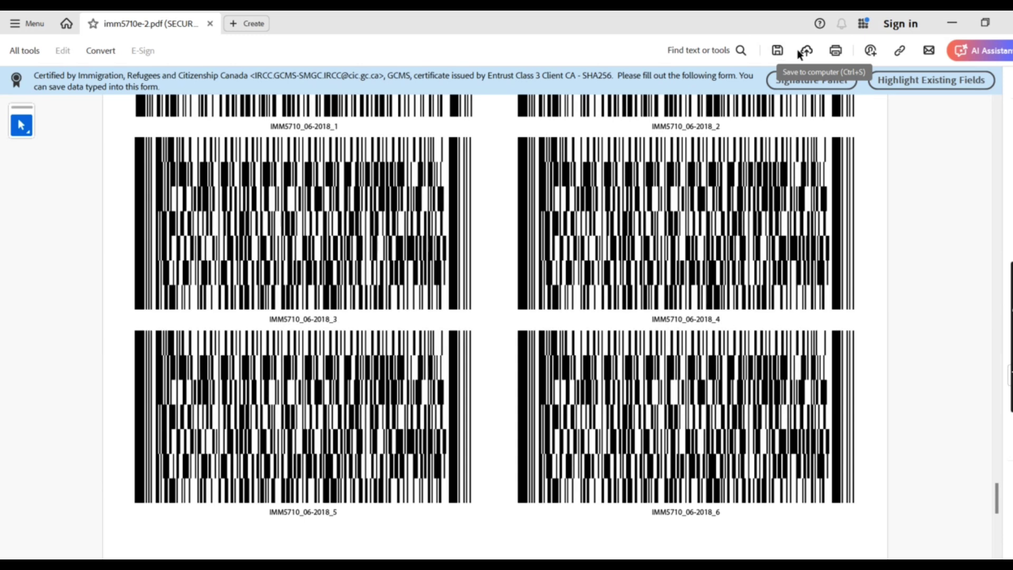
pyautogui.click(778, 50)
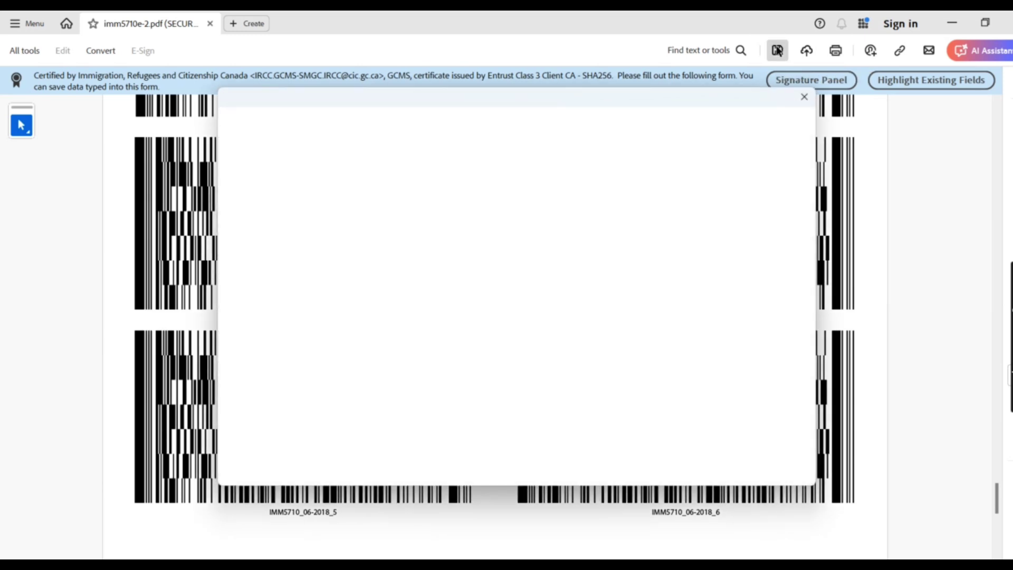